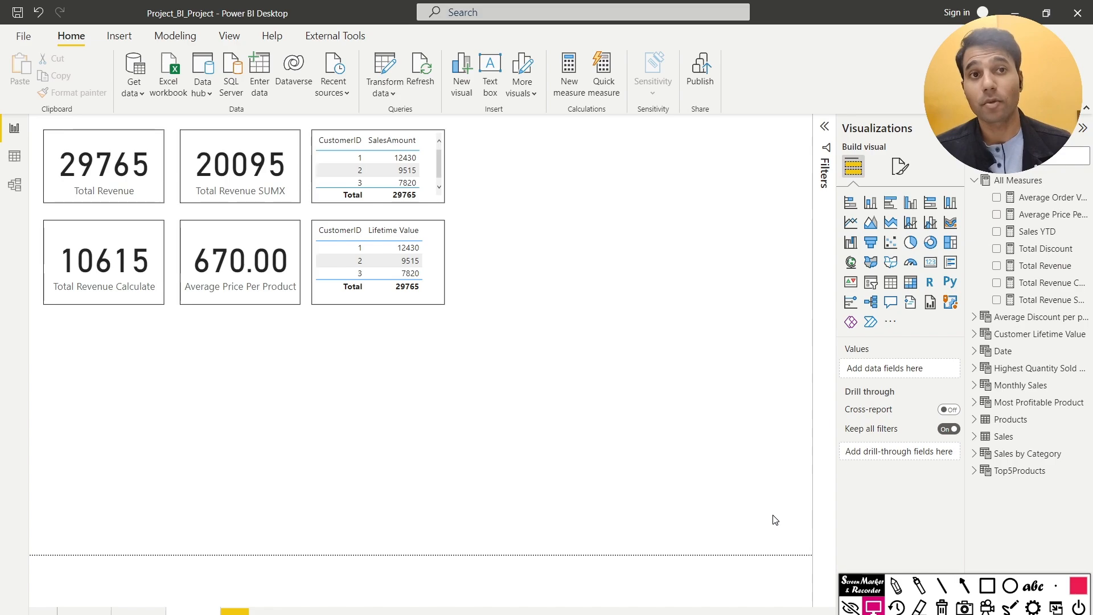
# Step: Outline problem 10, Calculate Sales Contribution by Country, in the PowerPoint slide show, then clear the mark and return to Power BI Desktop
pyautogui.hotkey('alt', 'Tab')
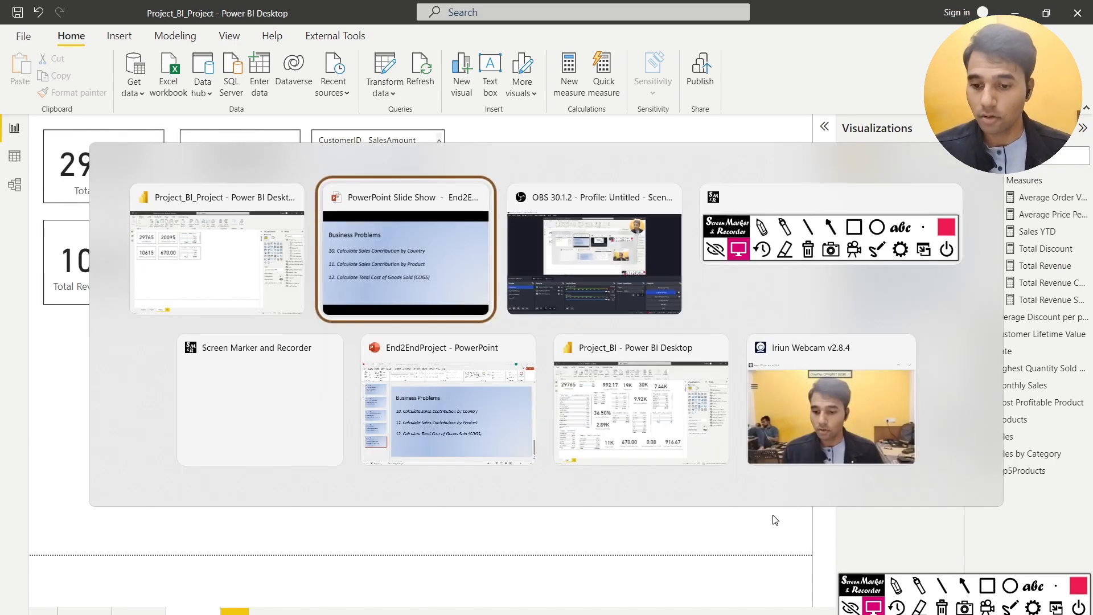
pyautogui.click(989, 590)
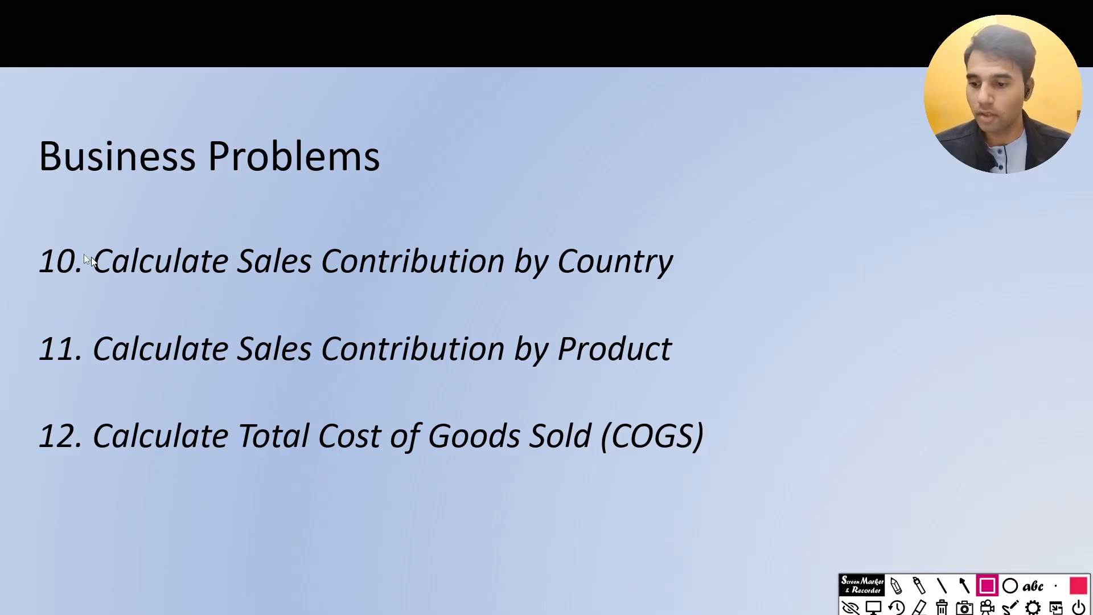
pyautogui.moveTo(73, 226); pyautogui.dragTo(728, 295)
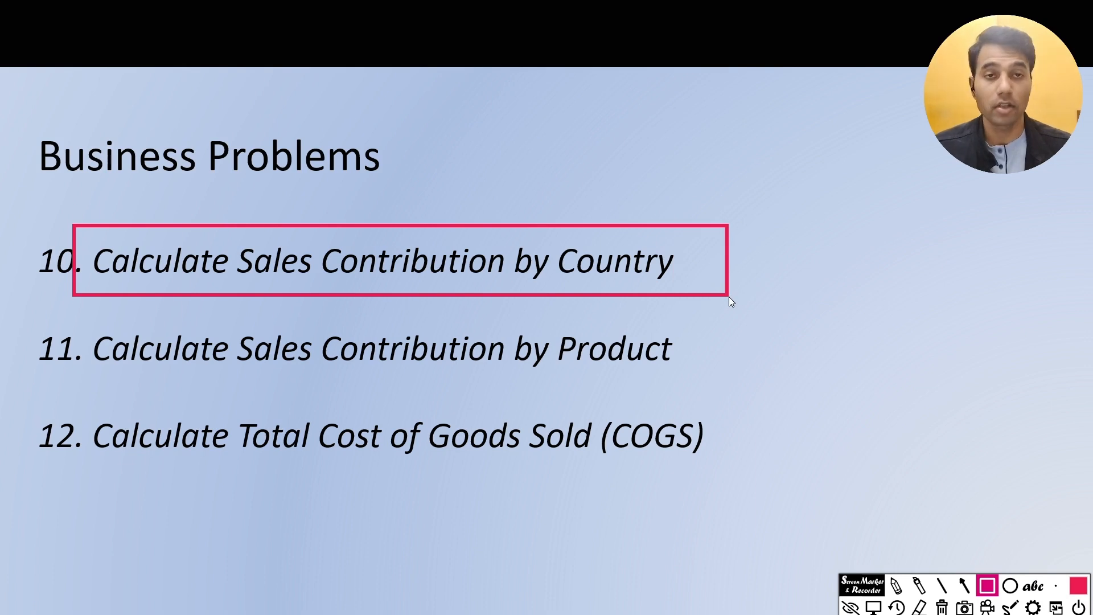
pyautogui.press('Escape')
pyautogui.press('Delete')
pyautogui.hotkey('alt', 'Tab')
pyautogui.press('Tab')
pyautogui.press('Tab')
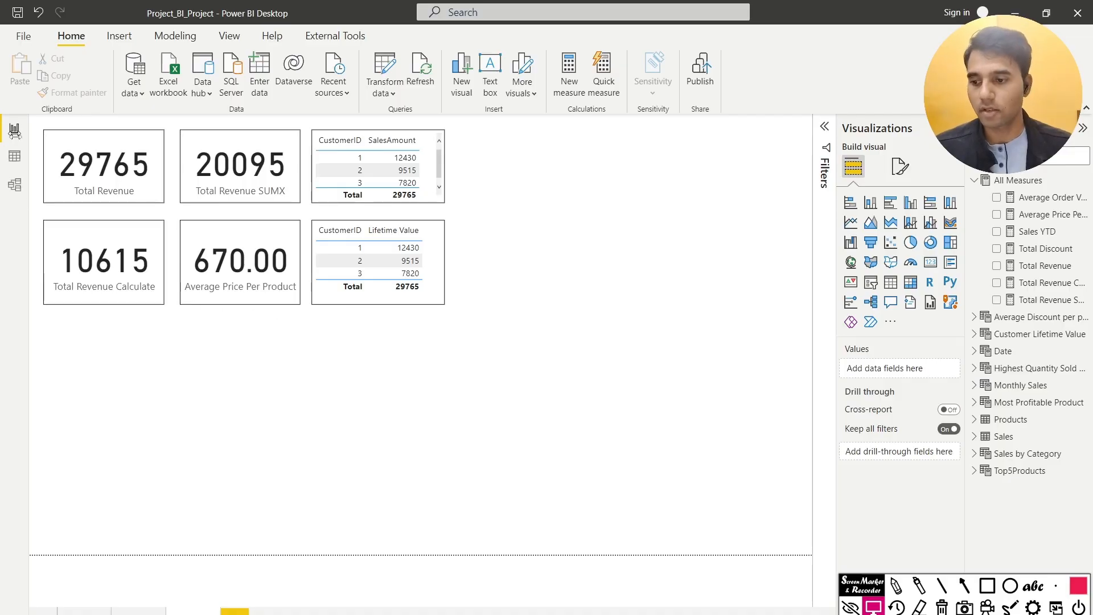
# Step: Examine the Country column of the Sales table in the data view and the distinct countries in its filter list
pyautogui.click(12, 157)
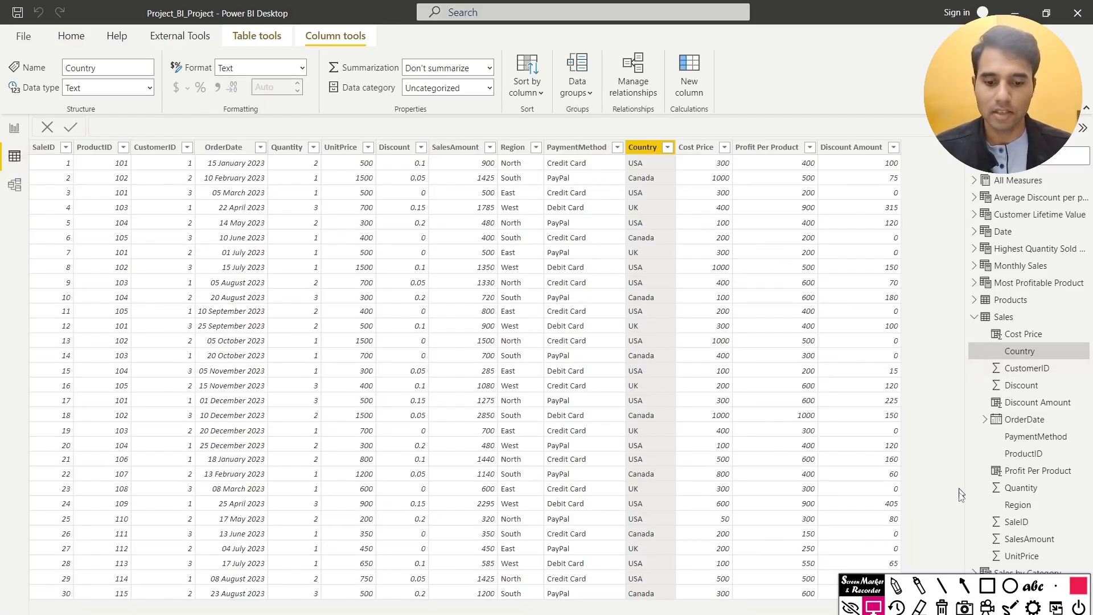
pyautogui.click(963, 585)
pyautogui.moveTo(716, 88); pyautogui.dragTo(669, 132)
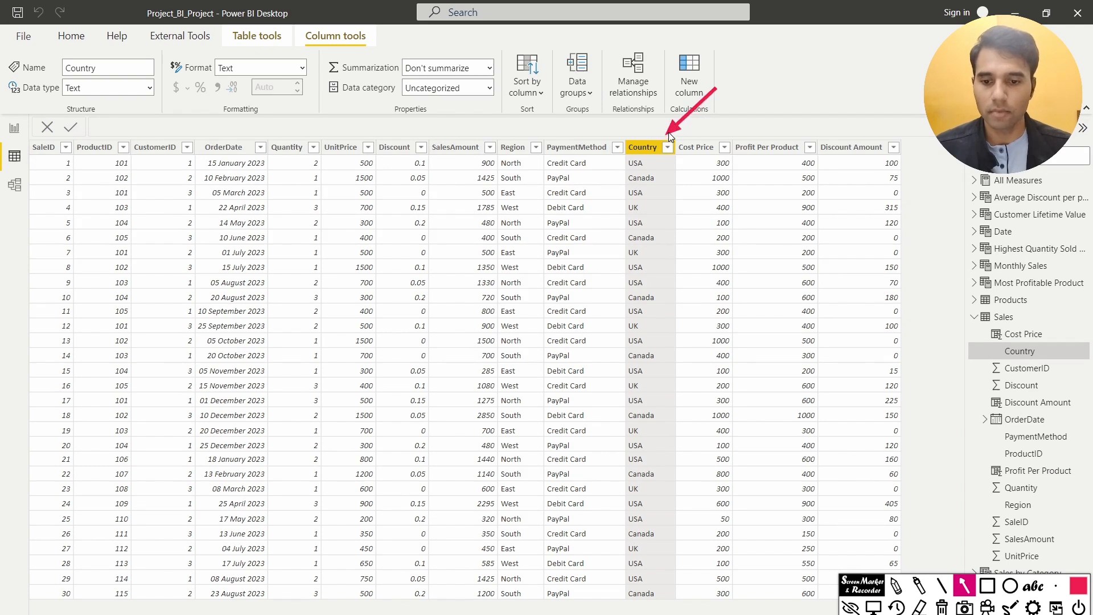
pyautogui.press('Escape')
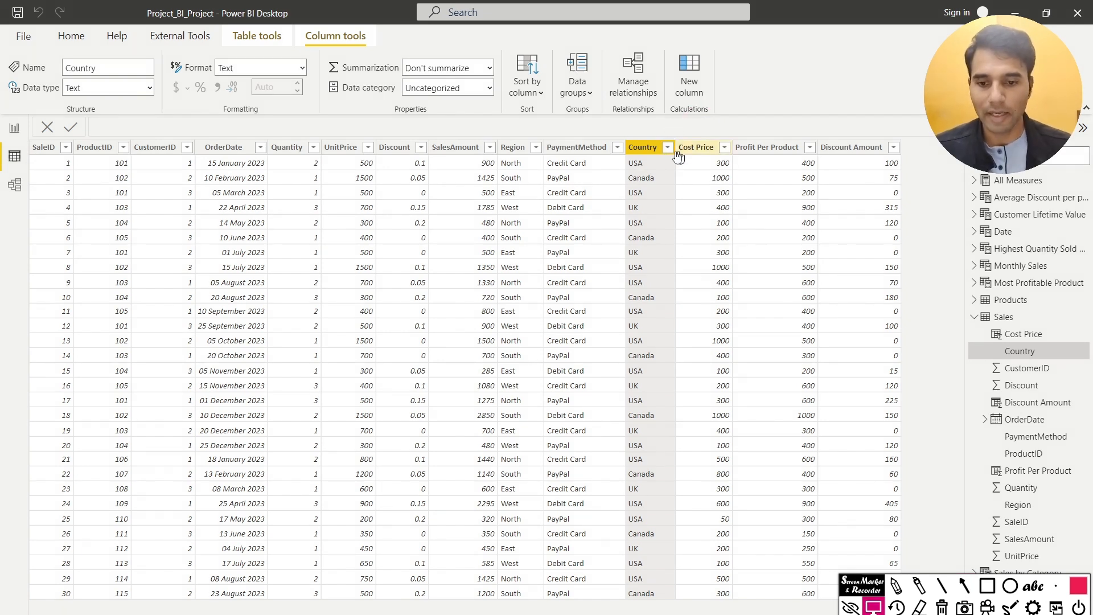
pyautogui.click(667, 148)
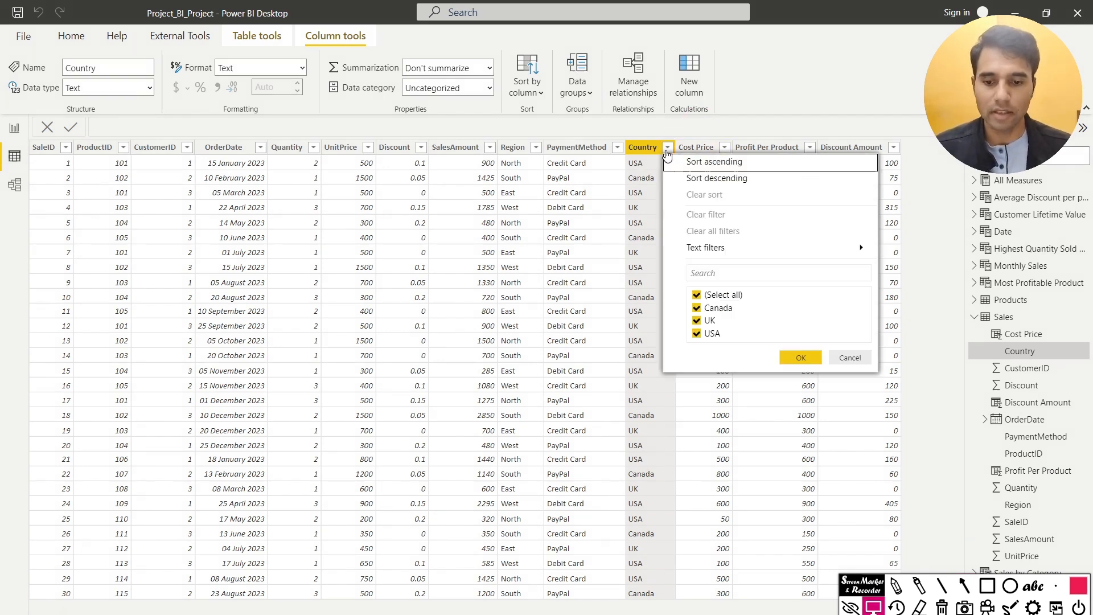
pyautogui.click(987, 585)
pyautogui.moveTo(637, 257)
pyautogui.mouseDown()
pyautogui.moveTo(801, 371)
pyautogui.moveTo(920, 403)
pyautogui.mouseUp()
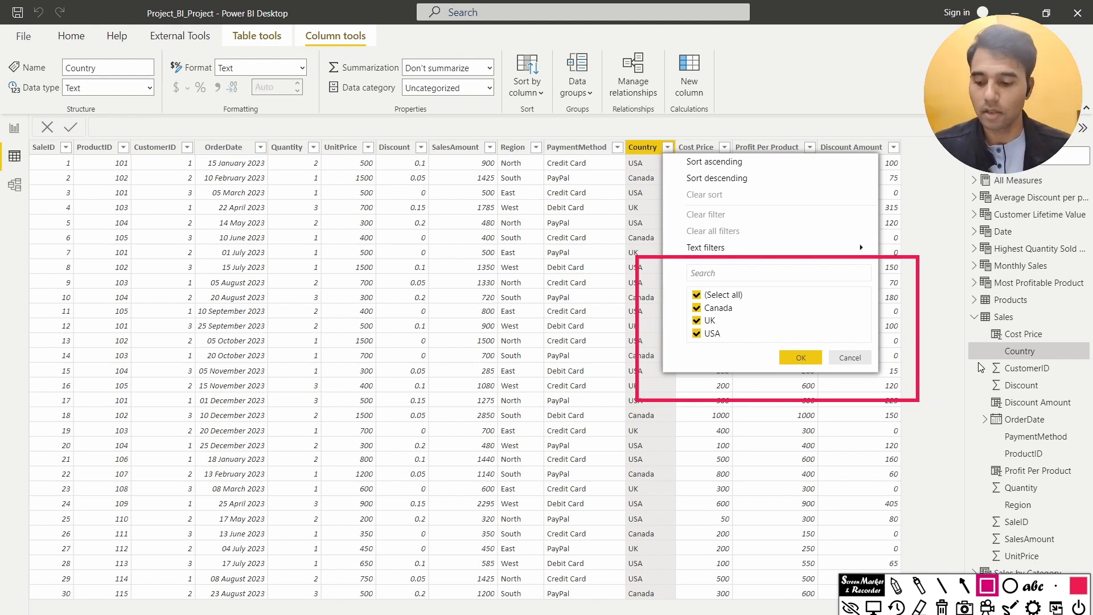
pyautogui.press('Escape')
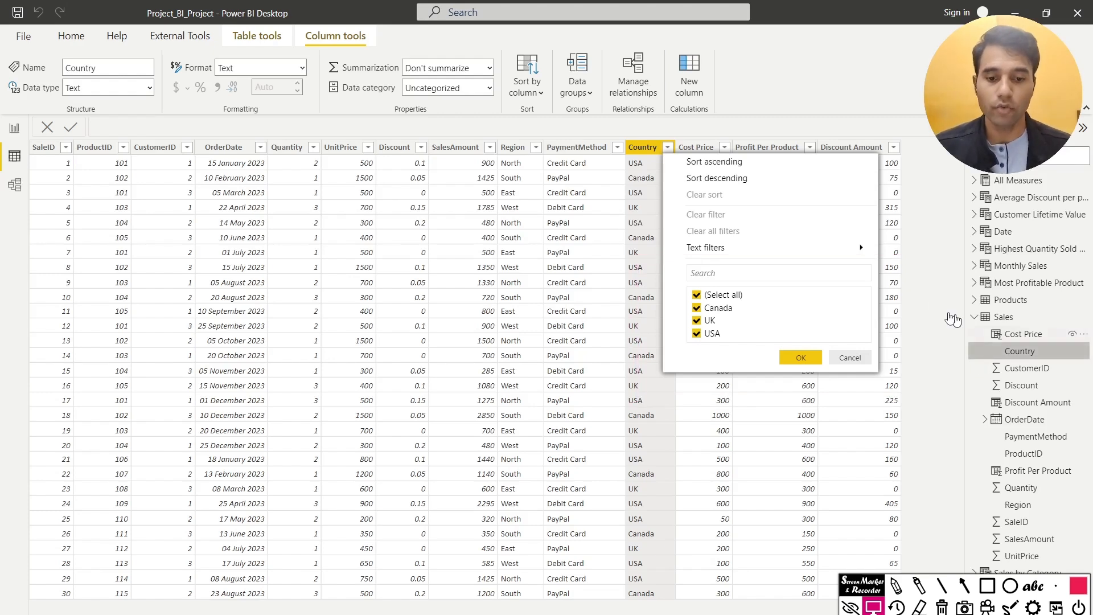
pyautogui.click(297, 256)
# Step: Return to the report page and display the formula of the Total Revenue measure
pyautogui.click(19, 129)
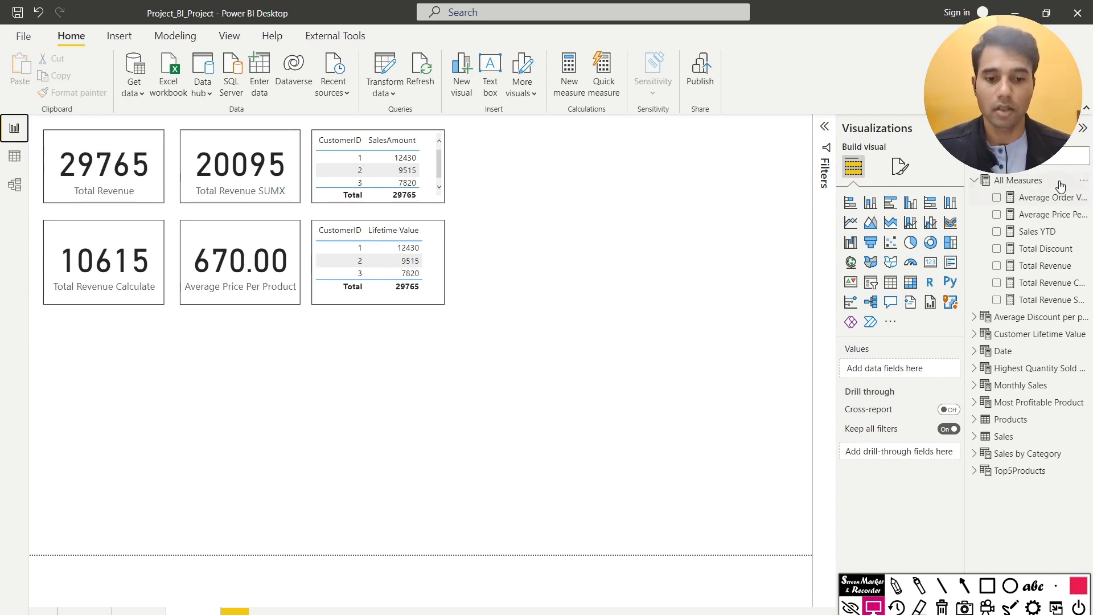
pyautogui.click(1084, 181)
pyautogui.click(551, 282)
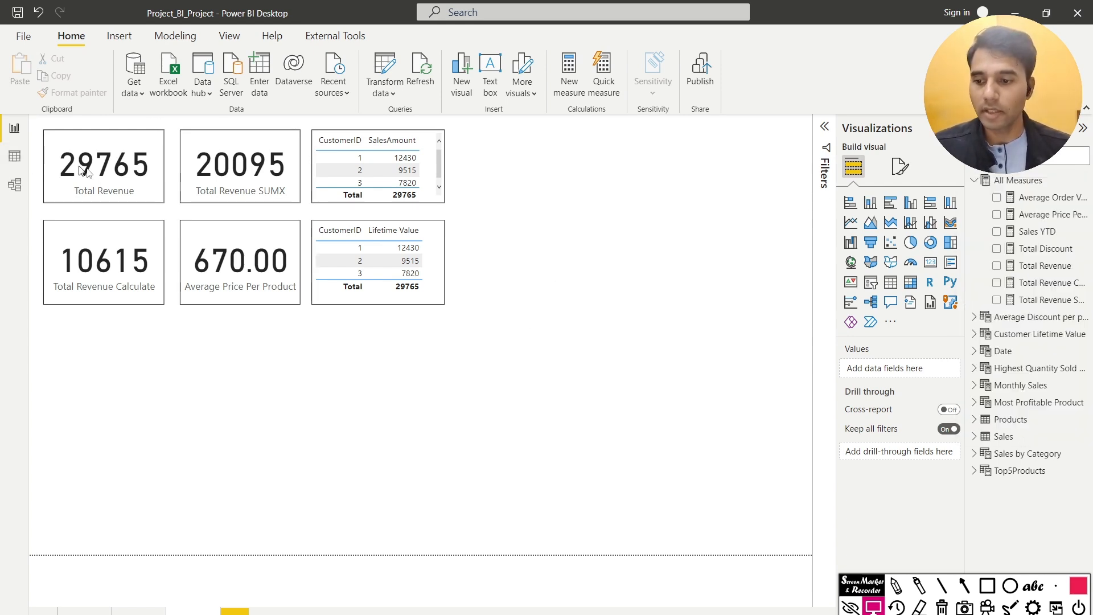
pyautogui.click(69, 166)
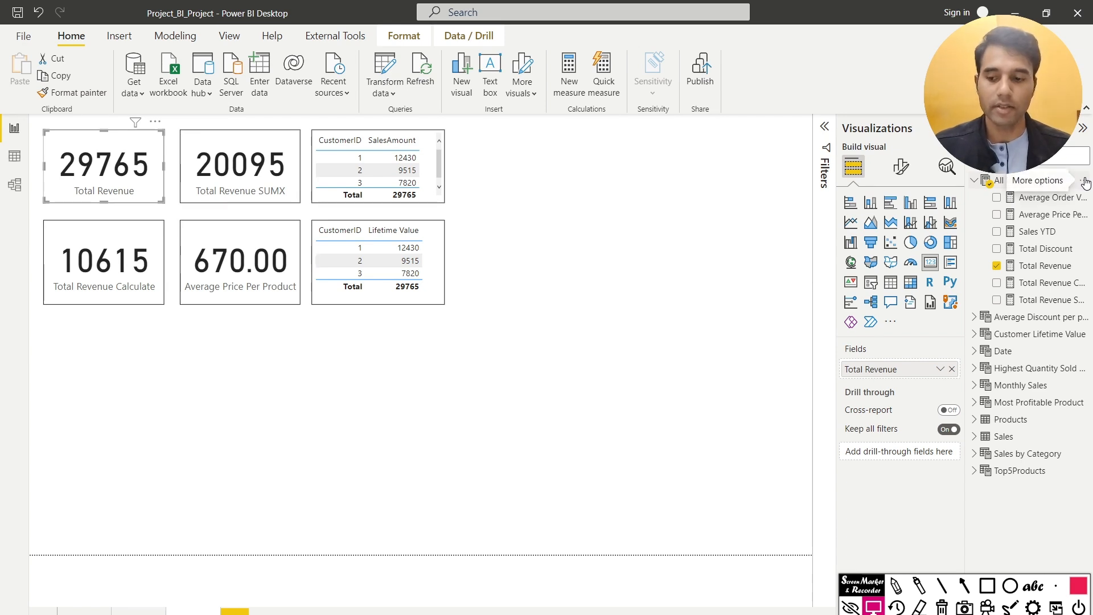
pyautogui.click(1042, 267)
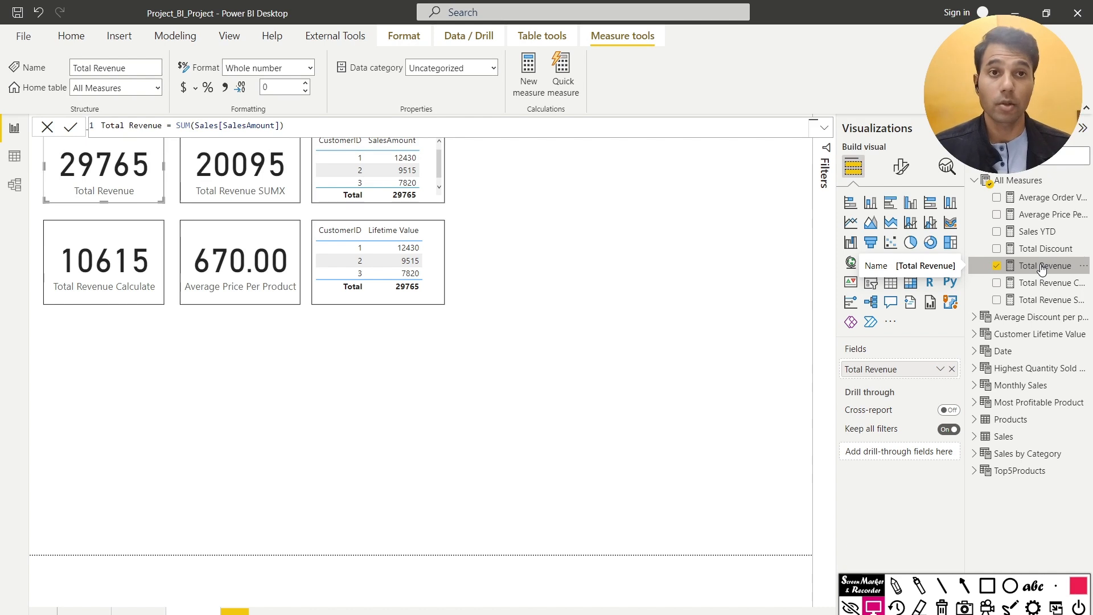
# Step: Add a table visual of Country from the Sales table below the cards and enlarge it
pyautogui.click(977, 436)
pyautogui.scroll(-2, 974, 446)
pyautogui.moveTo(1033, 378); pyautogui.dragTo(236, 382)
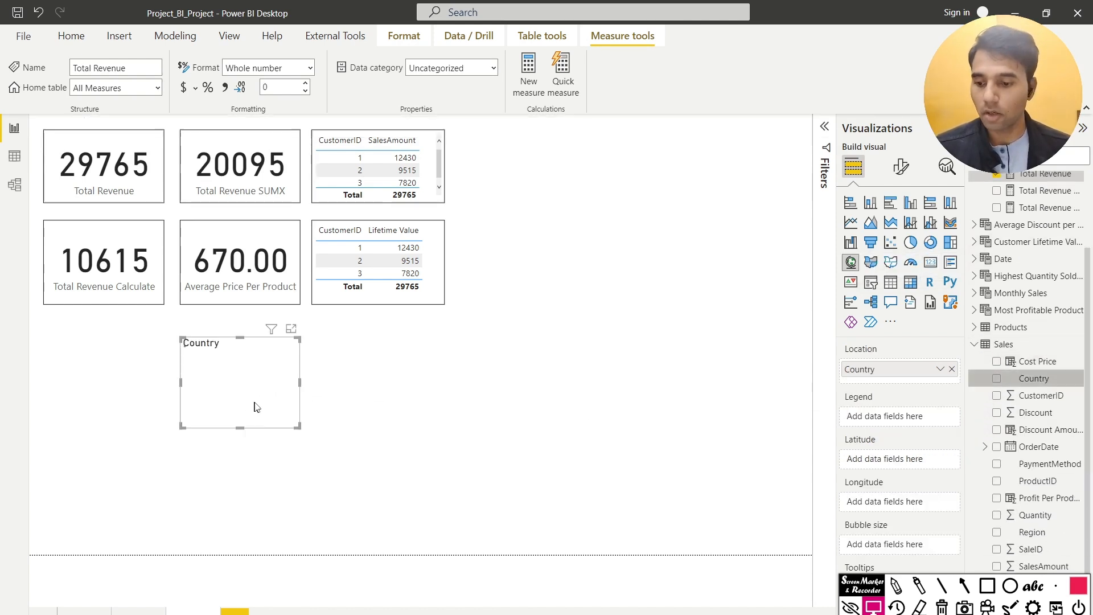
pyautogui.click(891, 281)
pyautogui.moveTo(255, 450); pyautogui.dragTo(311, 460)
# Step: Add the Total Revenue measure from All Measures to the Country table visual
pyautogui.scroll(3, 1045, 267)
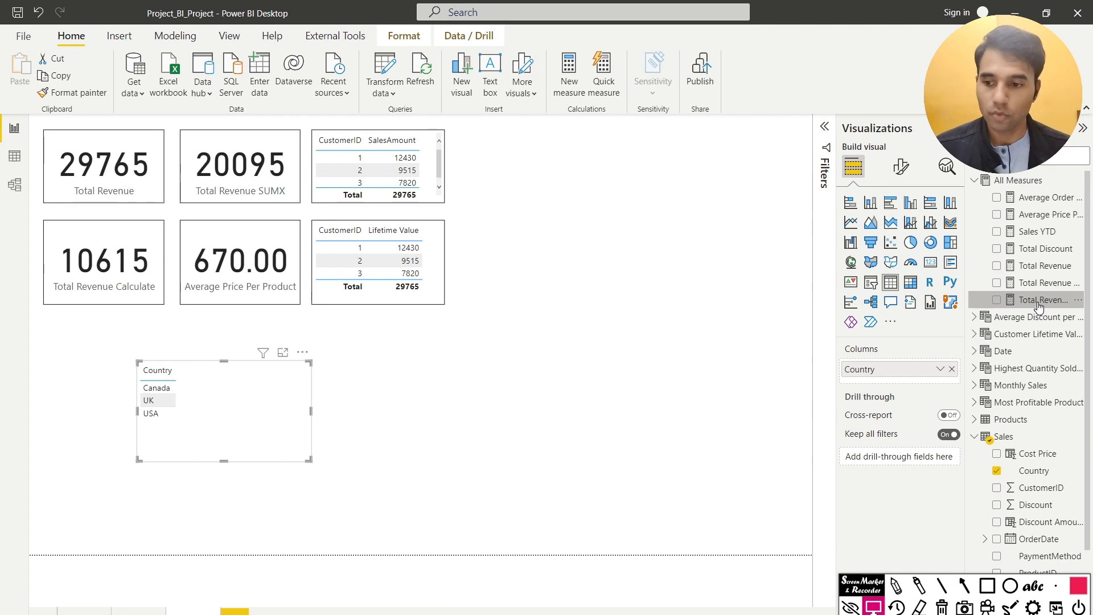
pyautogui.click(1039, 300)
pyautogui.click(1038, 285)
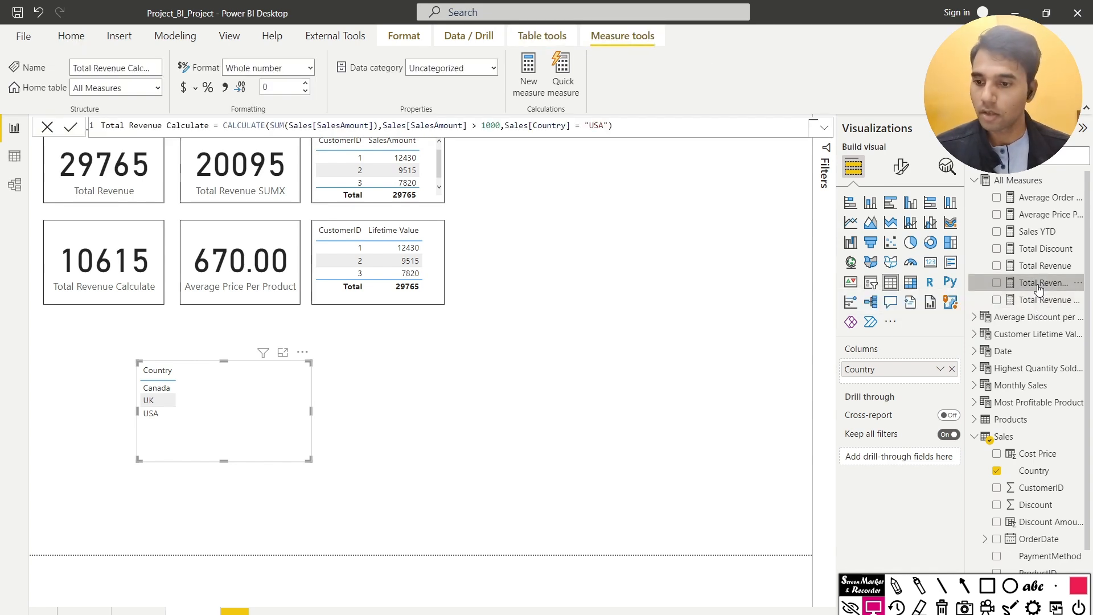
pyautogui.click(1037, 267)
pyautogui.moveTo(1039, 272); pyautogui.dragTo(248, 404)
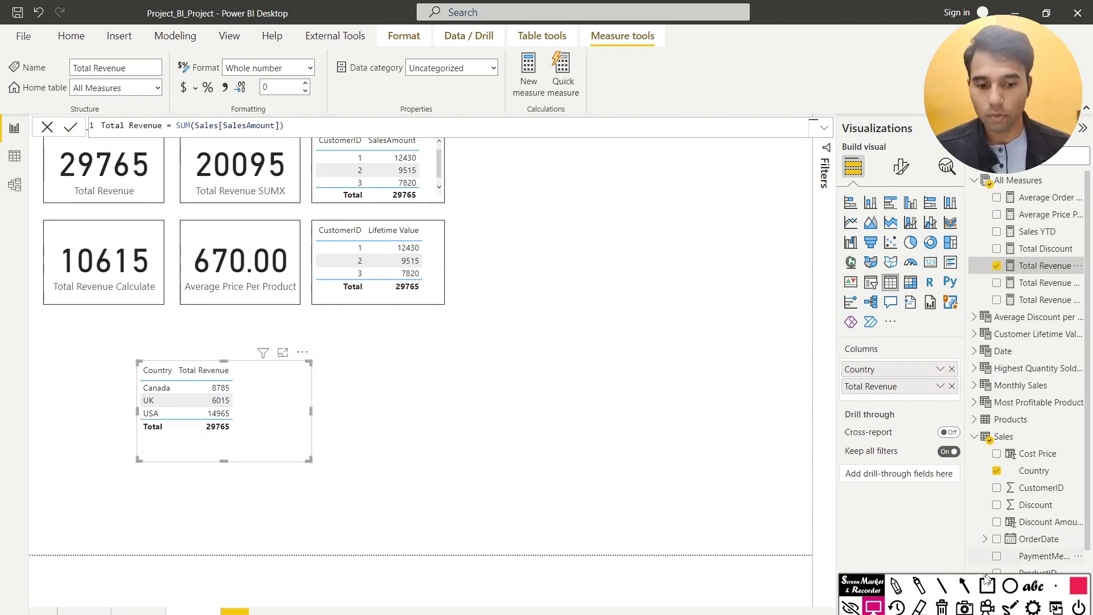
# Step: Point arrows at the country rows, their revenues and the overall total to compare them, then clear the marks
pyautogui.click(964, 585)
pyautogui.moveTo(45, 416); pyautogui.dragTo(143, 392)
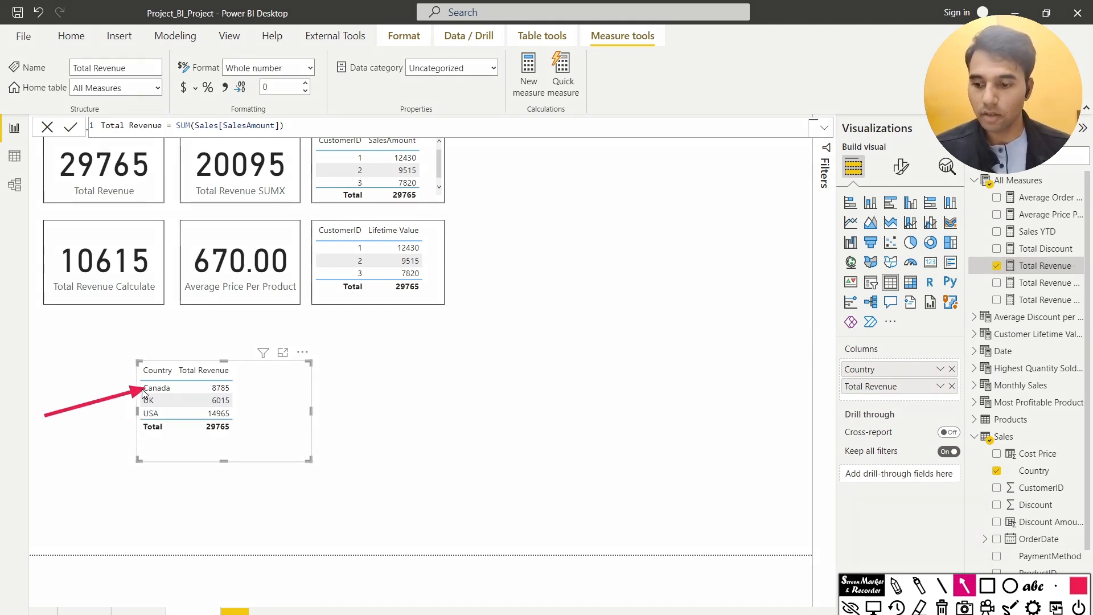
pyautogui.moveTo(18, 293)
pyautogui.mouseDown()
pyautogui.moveTo(43, 228)
pyautogui.moveTo(72, 200)
pyautogui.mouseUp()
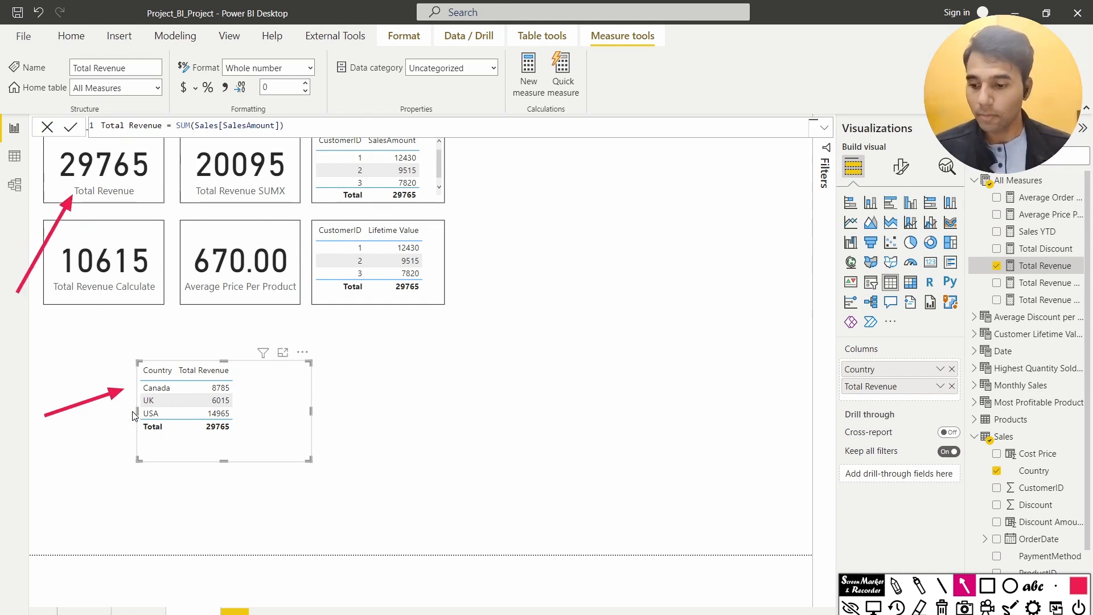
pyautogui.moveTo(318, 447); pyautogui.dragTo(239, 391)
pyautogui.moveTo(37, 467); pyautogui.dragTo(135, 407)
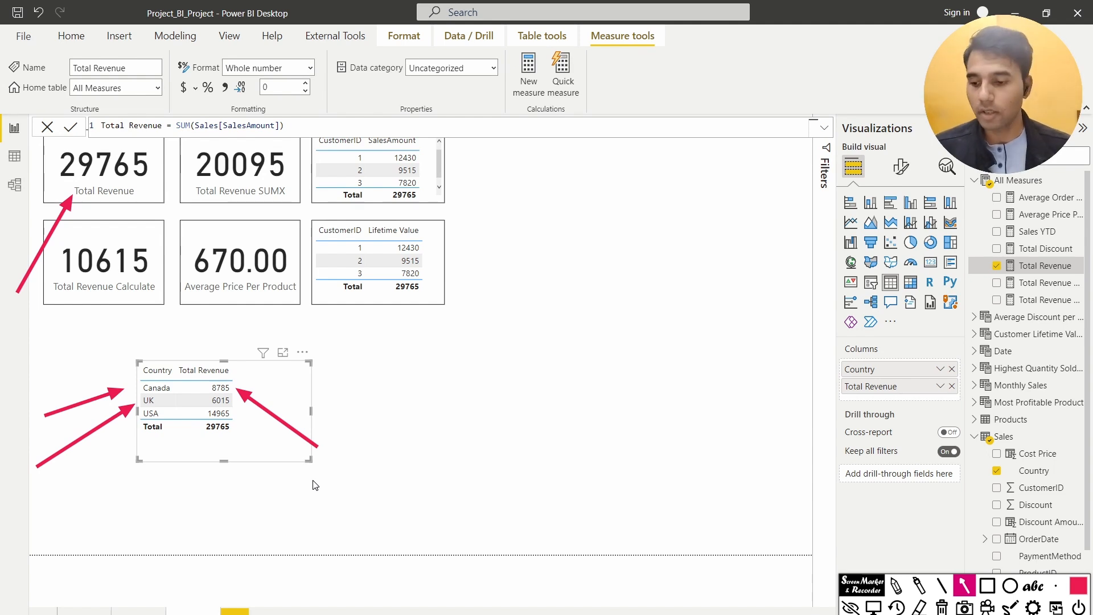
pyautogui.moveTo(234, 503); pyautogui.dragTo(177, 435)
pyautogui.moveTo(355, 512); pyautogui.dragTo(249, 435)
pyautogui.press('Escape')
pyautogui.press('Escape')
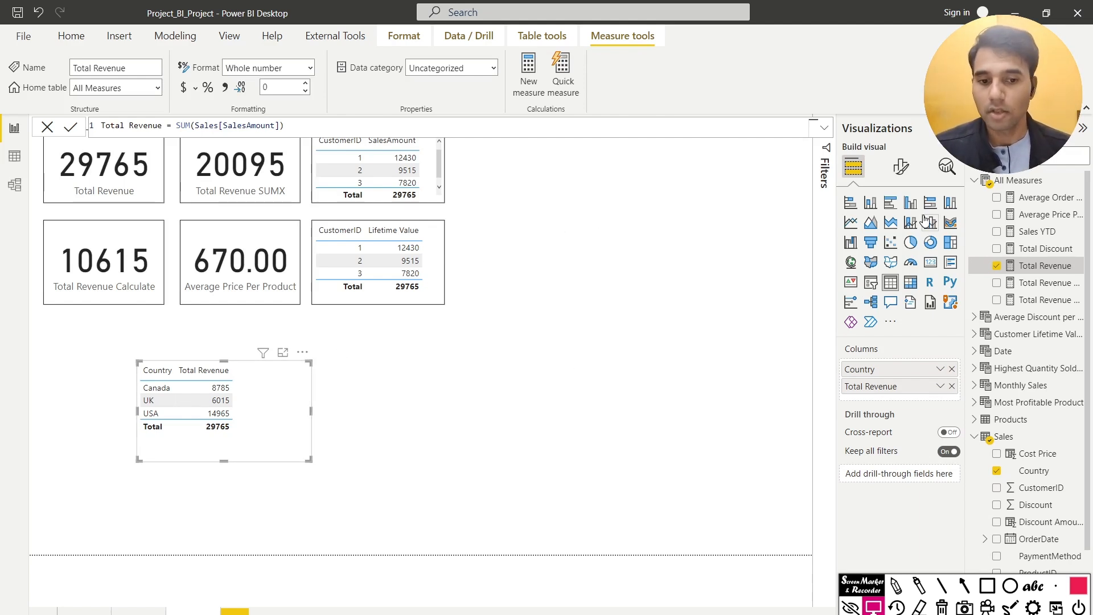
# Step: Create a new measure in All Measures named All Revenue and start its formula with CALCULATE
pyautogui.click(1076, 188)
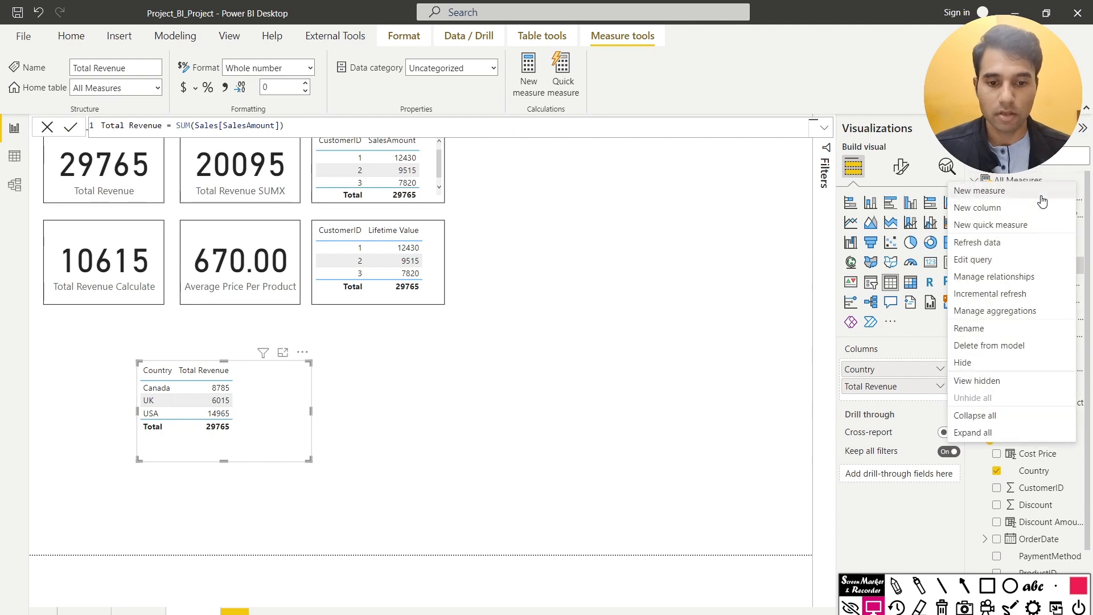
pyautogui.press('Escape')
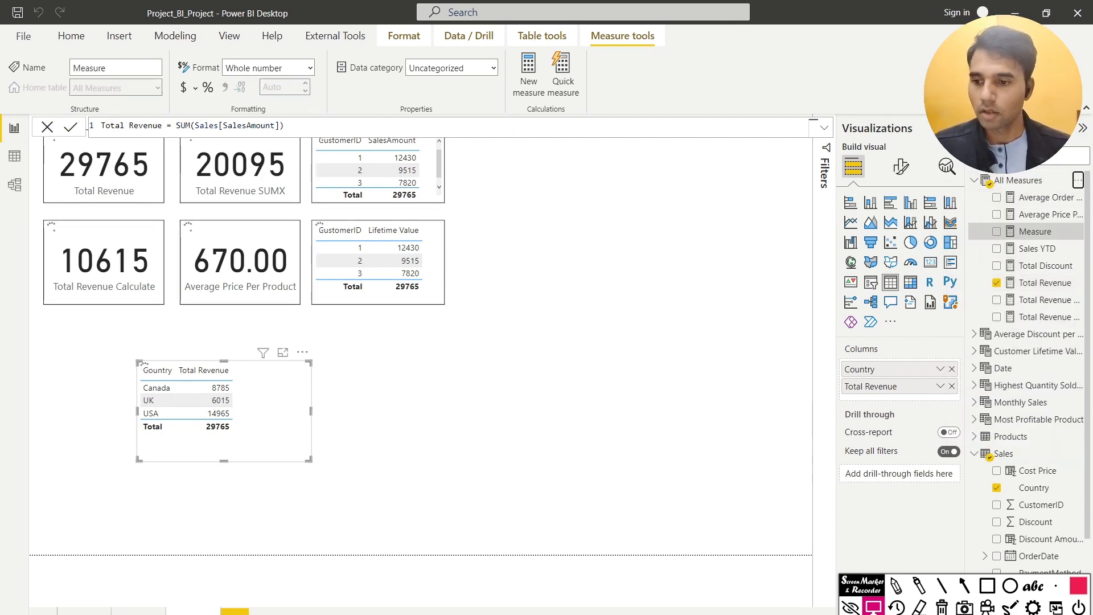
pyautogui.write('All')
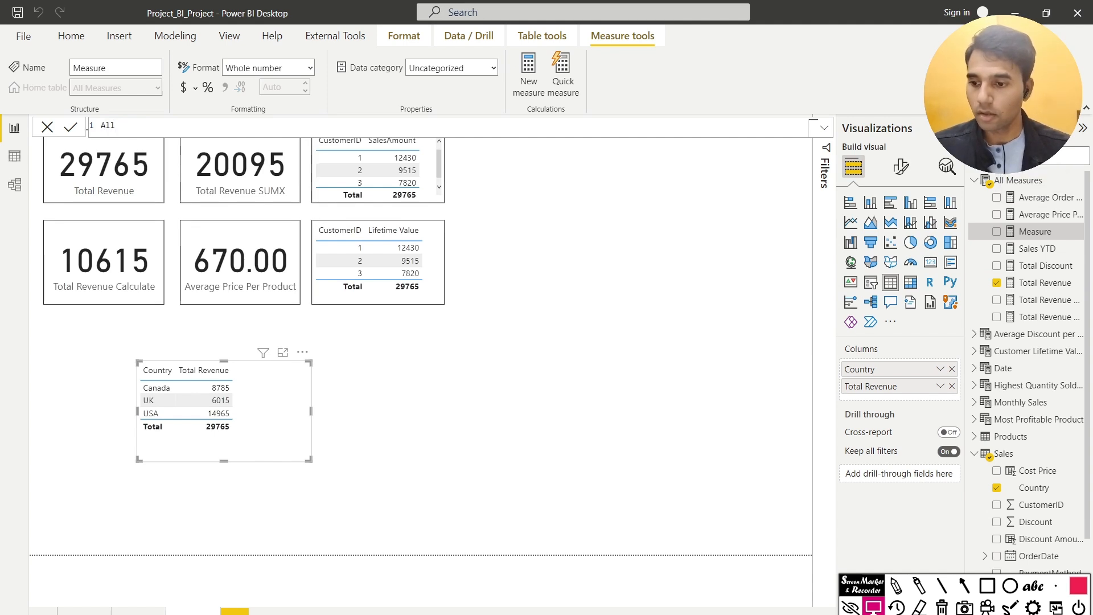
pyautogui.write(' Revenue = s')
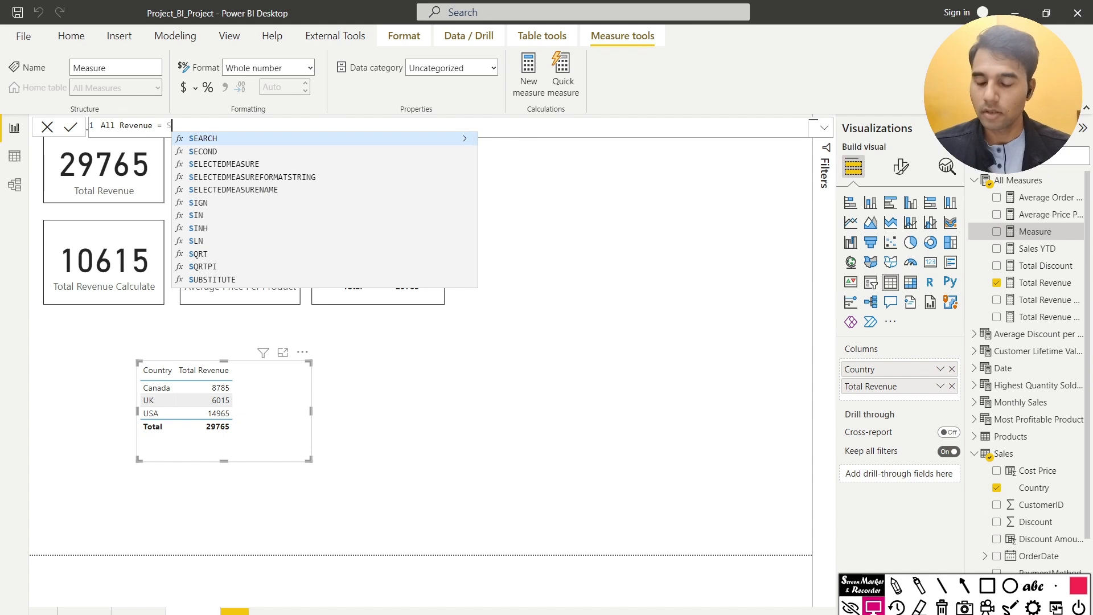
pyautogui.press('BackSpace')
pyautogui.write('CAL')
pyautogui.press('Tab')
# Step: Insert SUMX as the CALCULATE expression with Sales as its table argument
pyautogui.write('SUM')
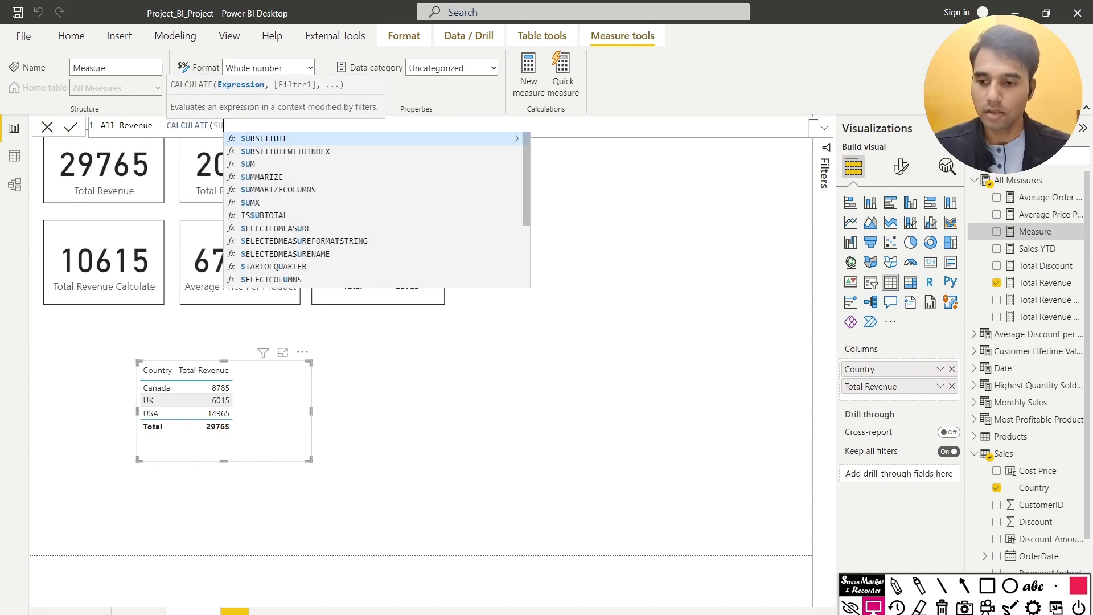
pyautogui.press('Down')
pyautogui.press('Down')
pyautogui.press('Down')
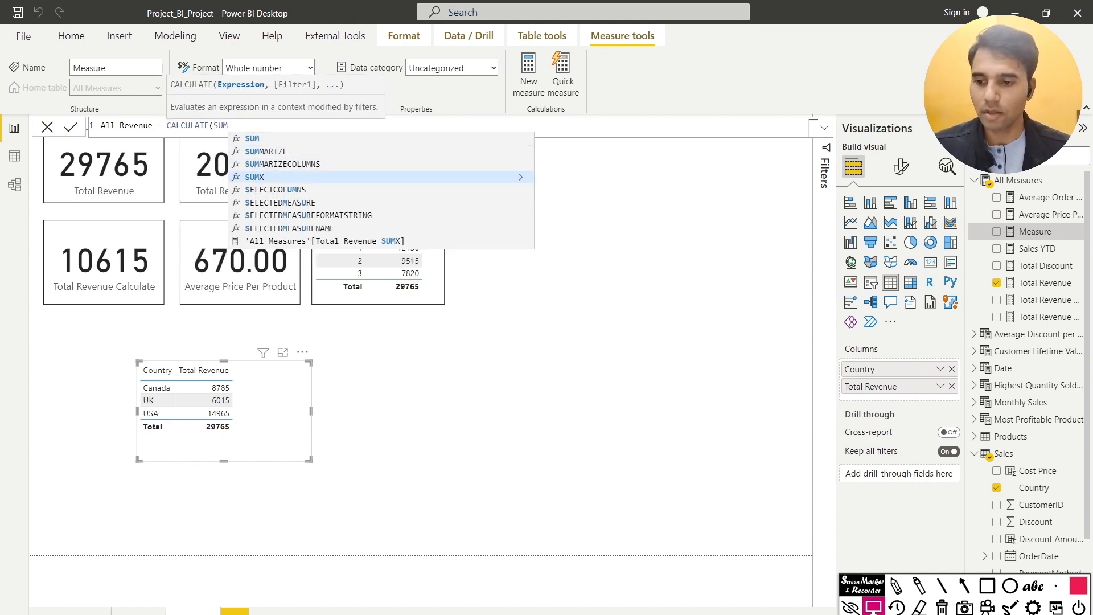
pyautogui.press('Tab')
pyautogui.write('Sal')
pyautogui.press('Down')
pyautogui.press('Down')
pyautogui.press('Down')
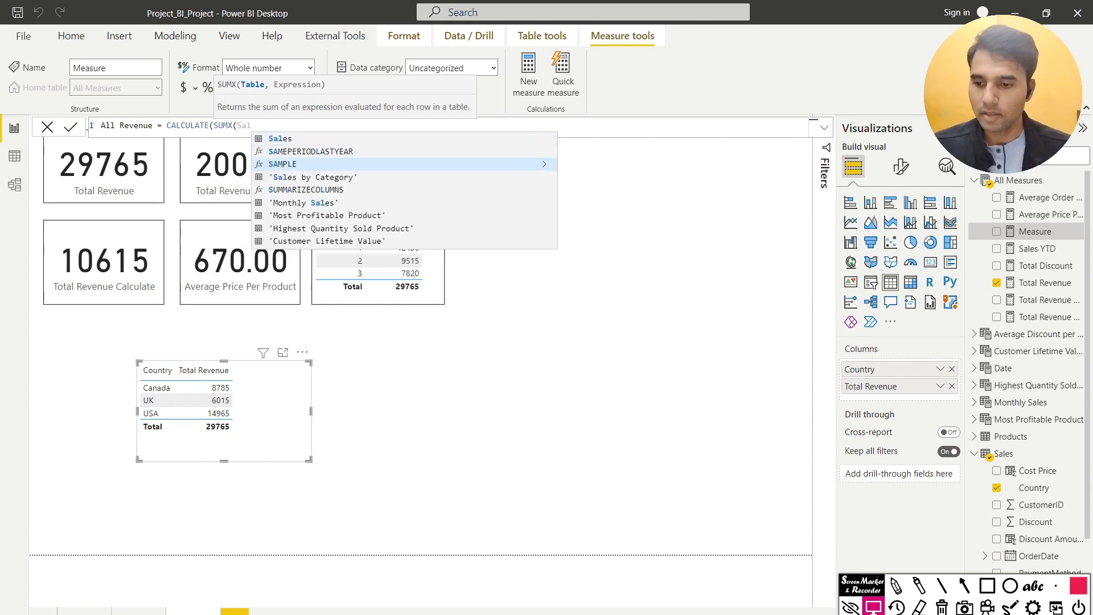
pyautogui.press('Up')
pyautogui.press('Up')
pyautogui.press('Up')
pyautogui.press('Tab')
# Step: Complete the SUMX function with Sales[SalesAmount] as its expression
pyautogui.write(', Sal')
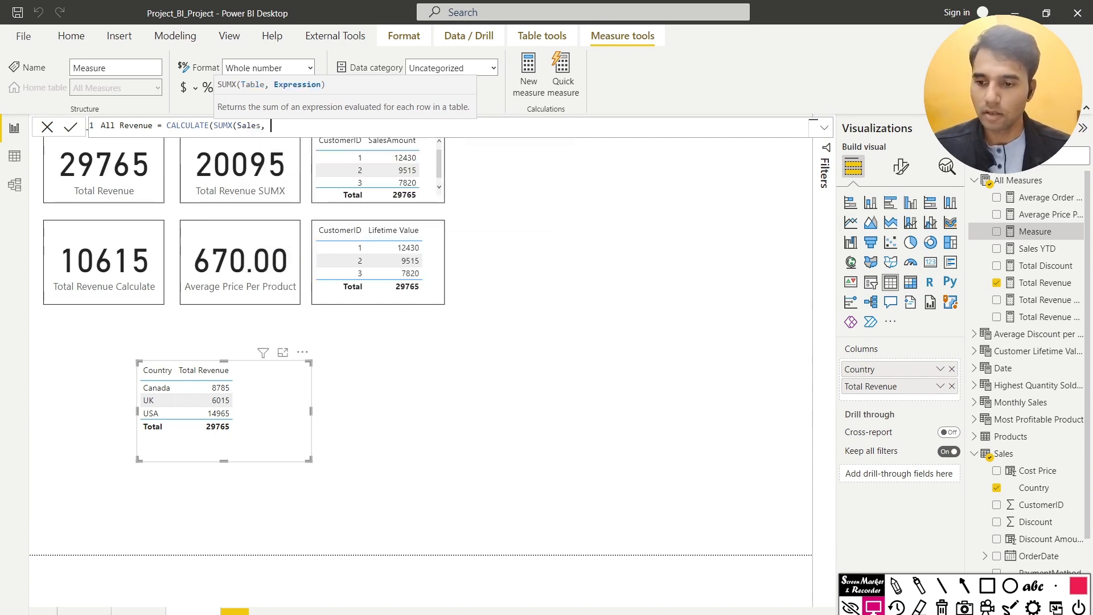
pyautogui.press('Down')
pyautogui.press('Down')
pyautogui.press('Down')
pyautogui.press('Down')
pyautogui.press('Down')
pyautogui.press('Down')
pyautogui.press('Down')
pyautogui.press('Down')
pyautogui.press('Down')
pyautogui.press('Down')
pyautogui.press('Down')
pyautogui.press('Down')
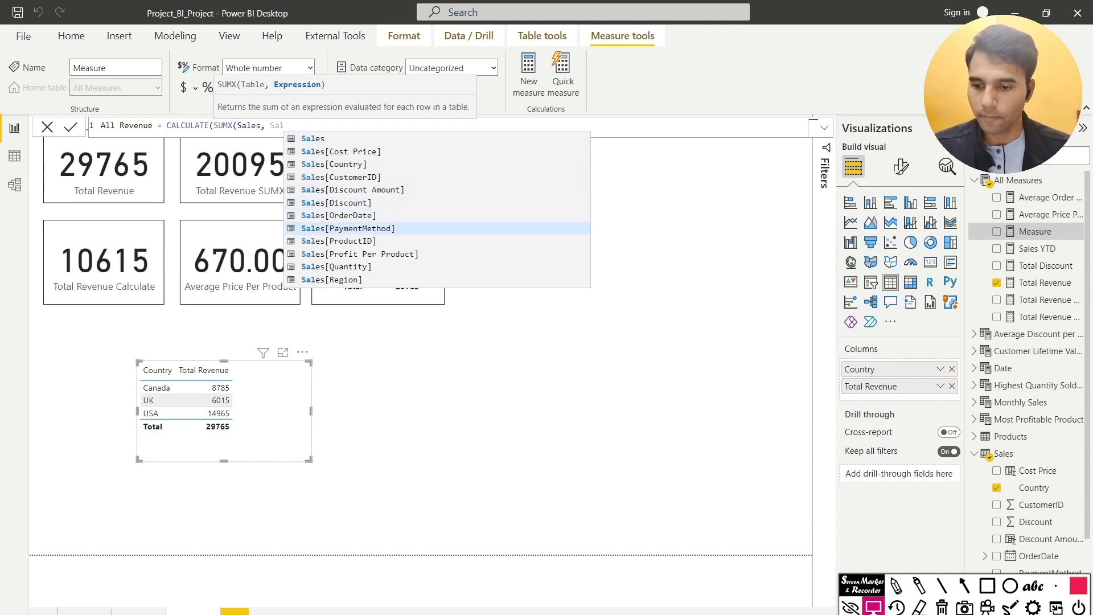
pyautogui.press('Down')
pyautogui.press('Tab')
pyautogui.write('),')
# Step: Add ALL(Sales) as the CALCULATE filter, close the formula and commit the All Revenue measure
pyautogui.write(' AL')
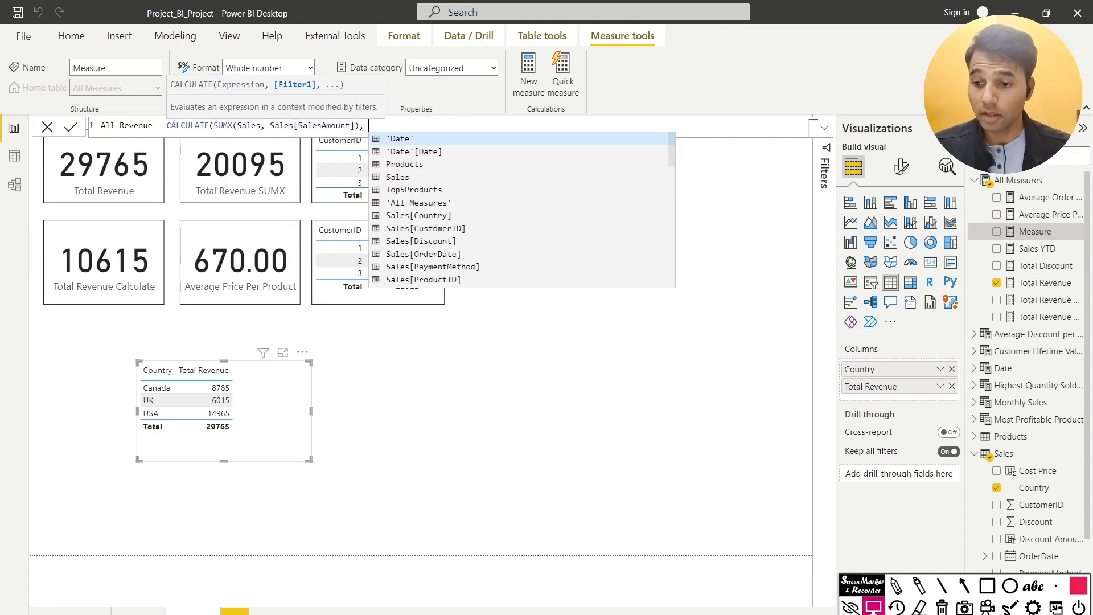
pyautogui.write('L')
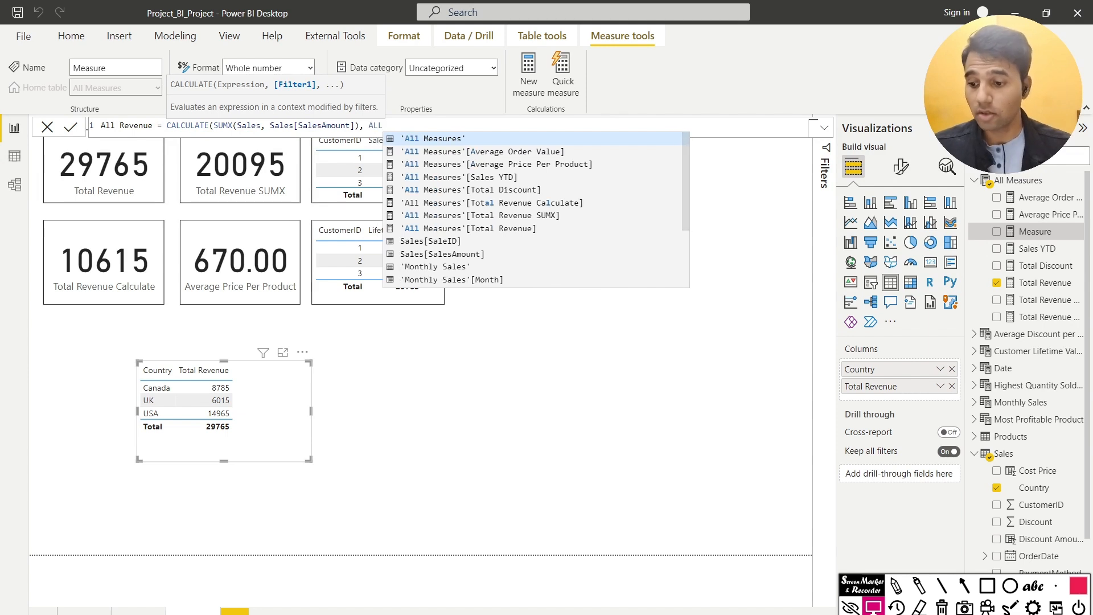
pyautogui.write('(Sales')
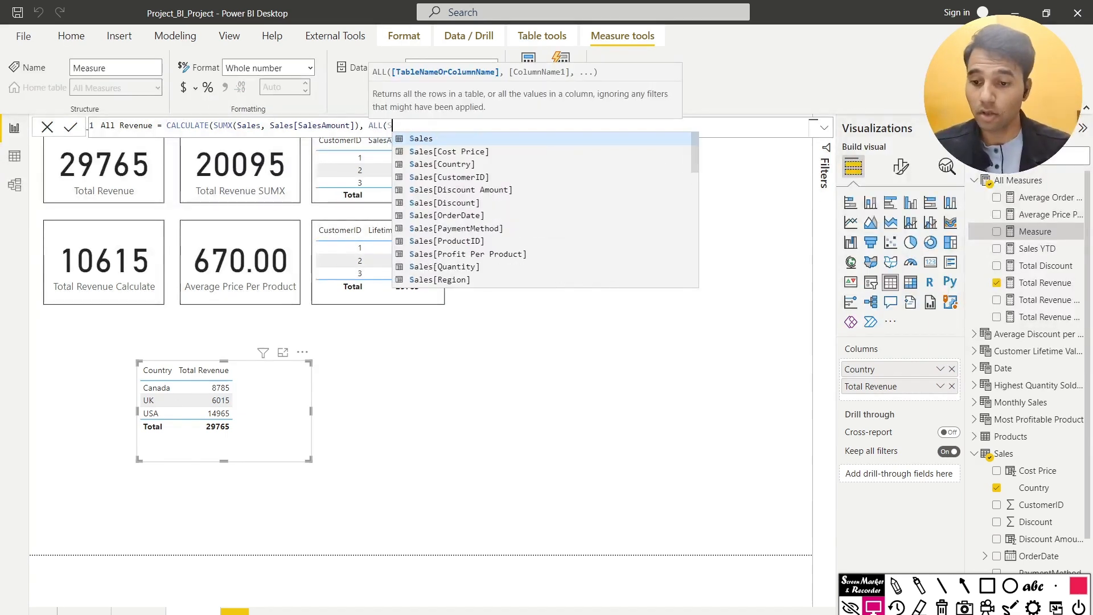
pyautogui.write('((')
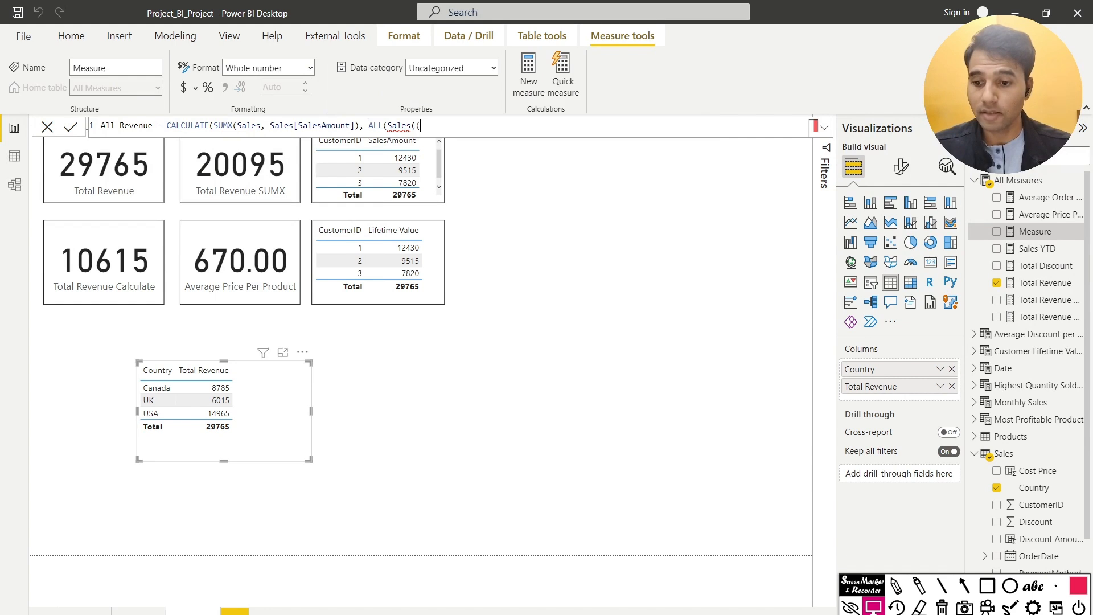
pyautogui.press('BackSpace')
pyautogui.press('BackSpace')
pyautogui.write('))')
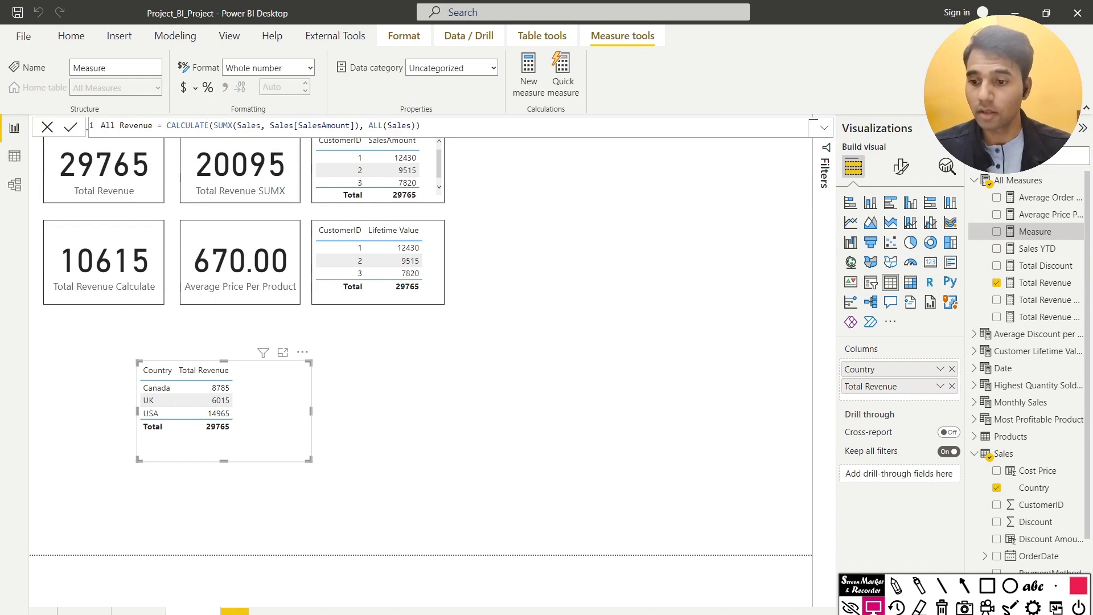
pyautogui.press('Return')
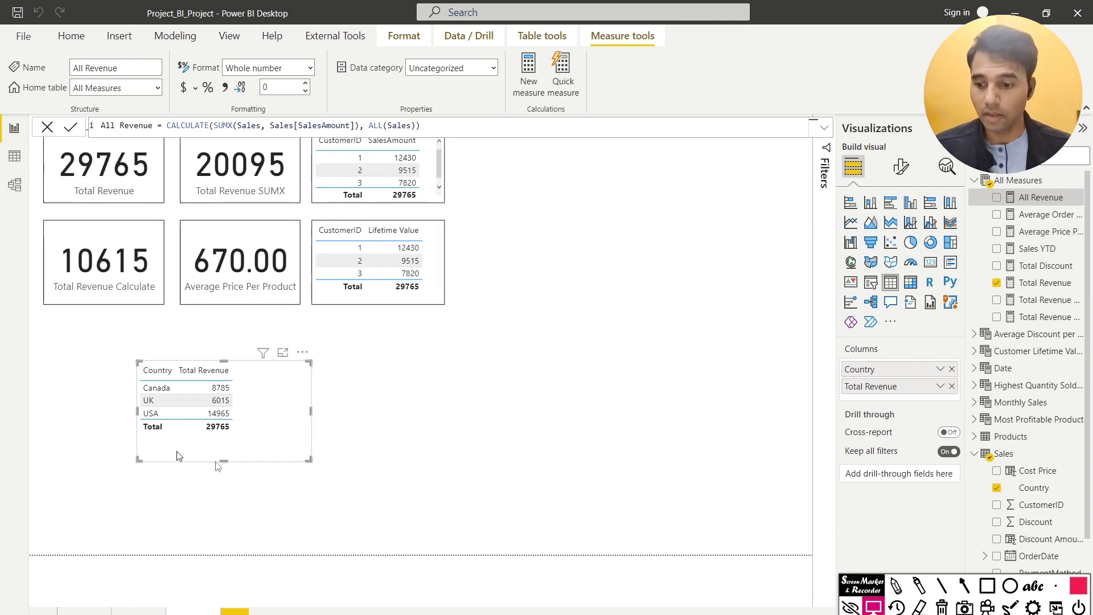
# Step: Point arrows at the Canada, UK and USA rows of the country table and clear the marks
pyautogui.click(963, 585)
pyautogui.moveTo(63, 408)
pyautogui.mouseDown()
pyautogui.moveTo(137, 395)
pyautogui.moveTo(131, 386)
pyautogui.mouseUp()
pyautogui.moveTo(61, 428)
pyautogui.mouseDown()
pyautogui.moveTo(135, 411)
pyautogui.moveTo(131, 400)
pyautogui.mouseUp()
pyautogui.moveTo(83, 464); pyautogui.dragTo(135, 420)
pyautogui.press('Escape')
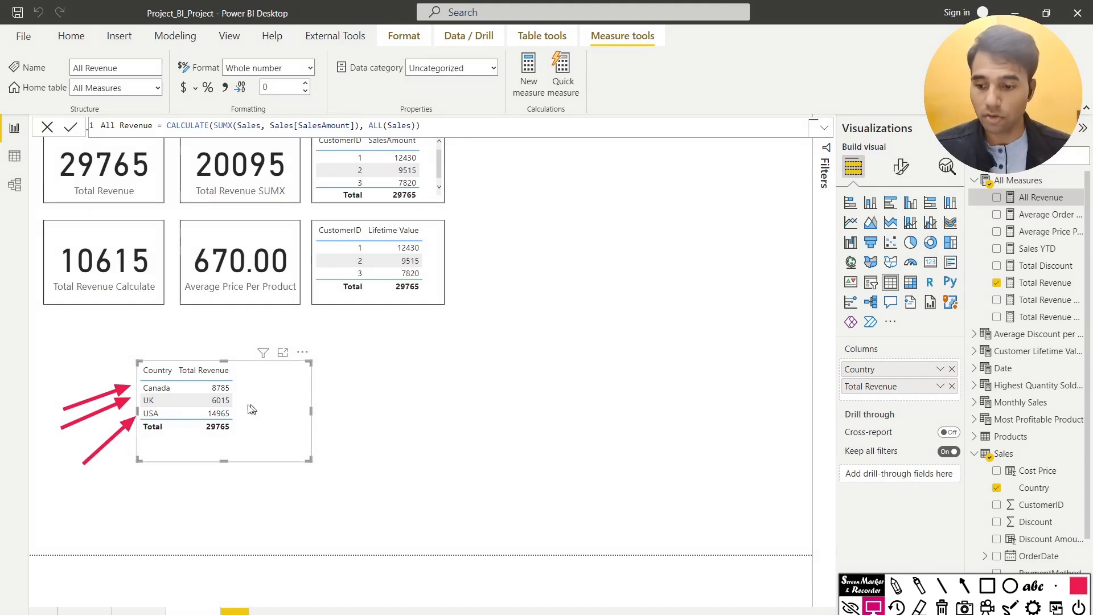
pyautogui.moveTo(177, 412)
pyautogui.mouseDown()
pyautogui.moveTo(356, 469)
pyautogui.moveTo(158, 433)
pyautogui.moveTo(195, 425)
pyautogui.moveTo(173, 425)
pyautogui.mouseUp()
pyautogui.click(987, 586)
pyautogui.press('Escape')
pyautogui.press('Escape')
# Step: Add the All Revenue measure to the country table and fit the table just beneath the Total Revenue Calculate card
pyautogui.moveTo(1041, 197); pyautogui.dragTo(191, 387)
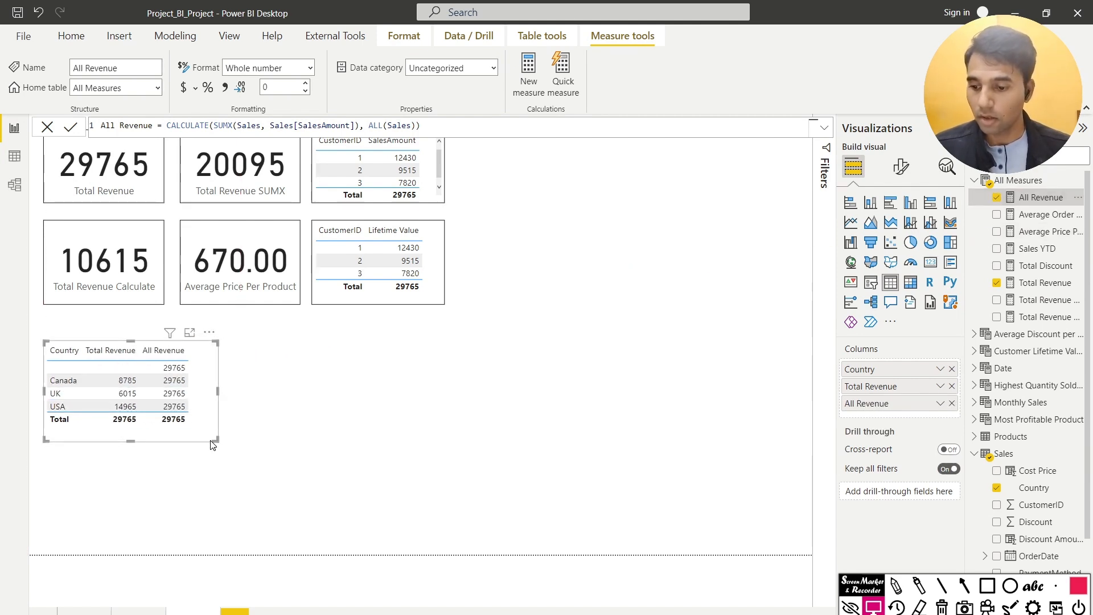
pyautogui.moveTo(215, 440); pyautogui.dragTo(276, 464)
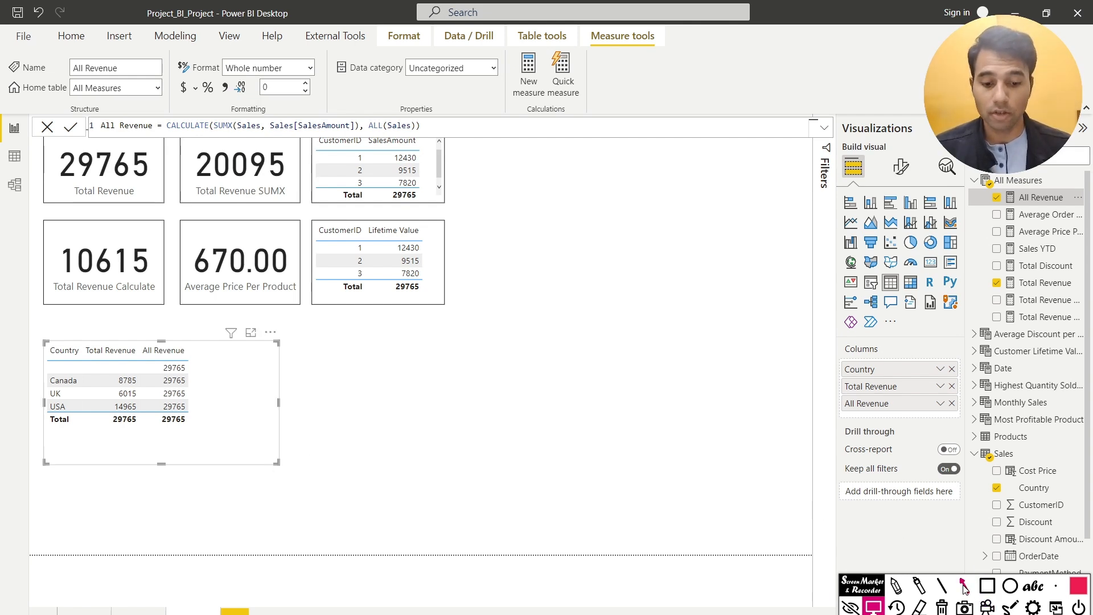
pyautogui.click(964, 585)
pyautogui.moveTo(16, 391); pyautogui.dragTo(55, 371)
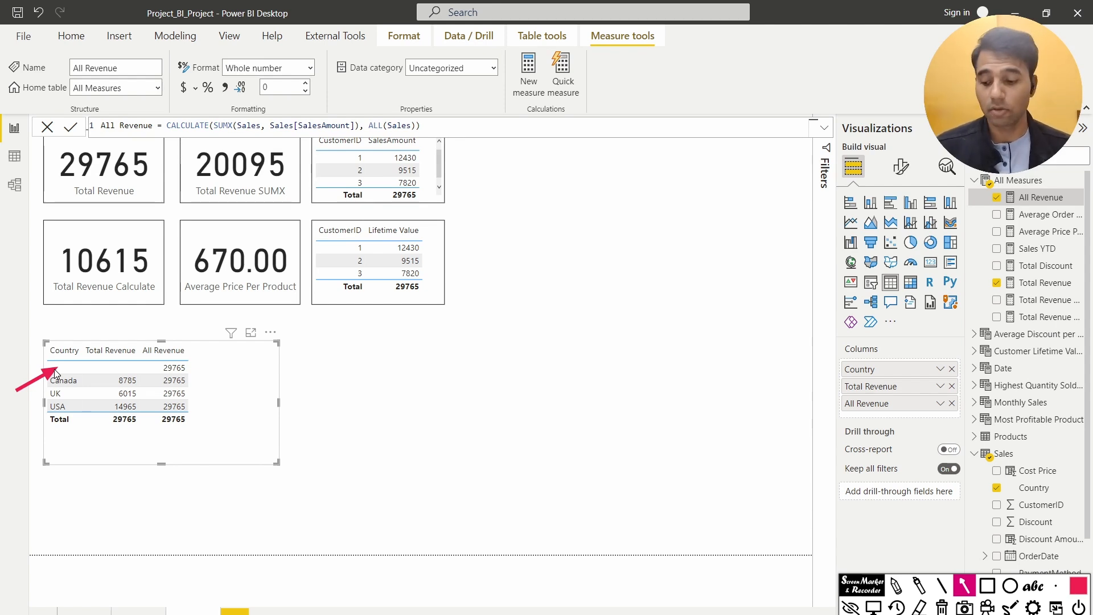
pyautogui.press('Escape')
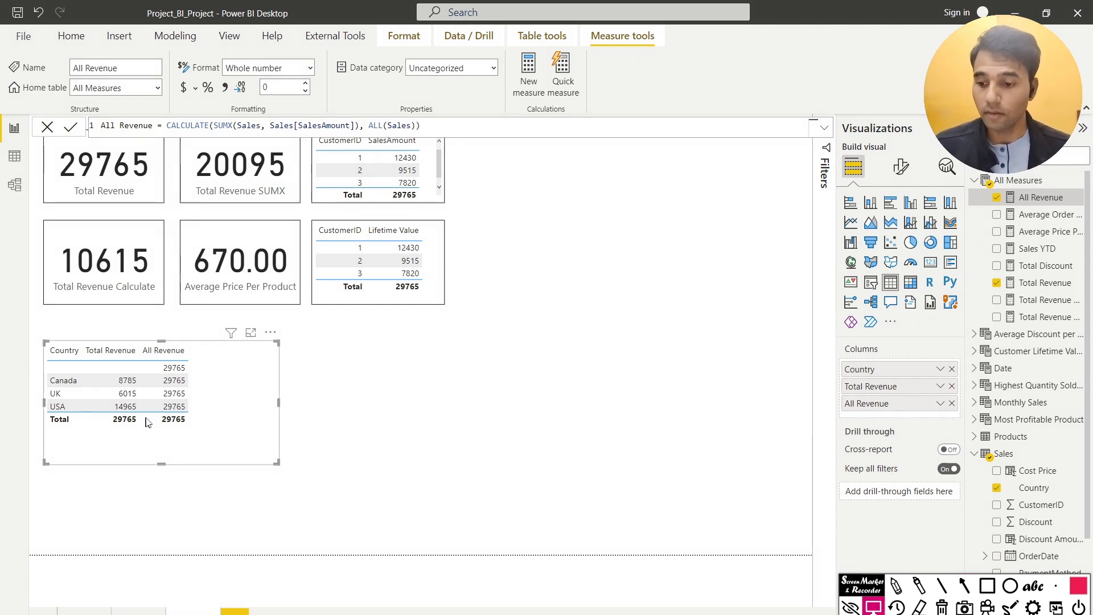
pyautogui.moveTo(178, 444); pyautogui.dragTo(179, 435)
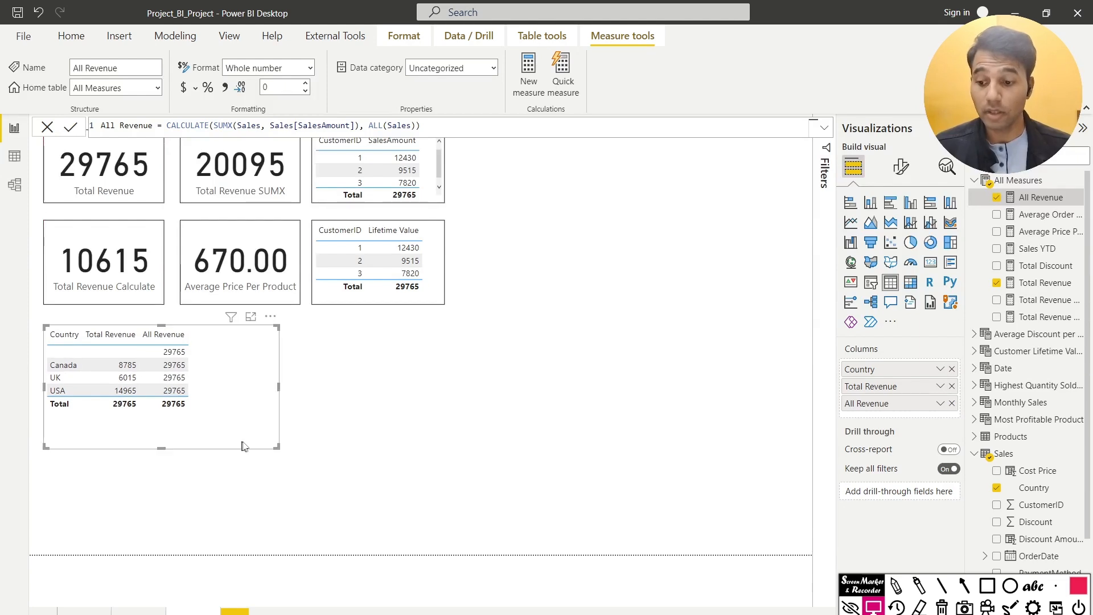
pyautogui.moveTo(276, 448); pyautogui.dragTo(215, 429)
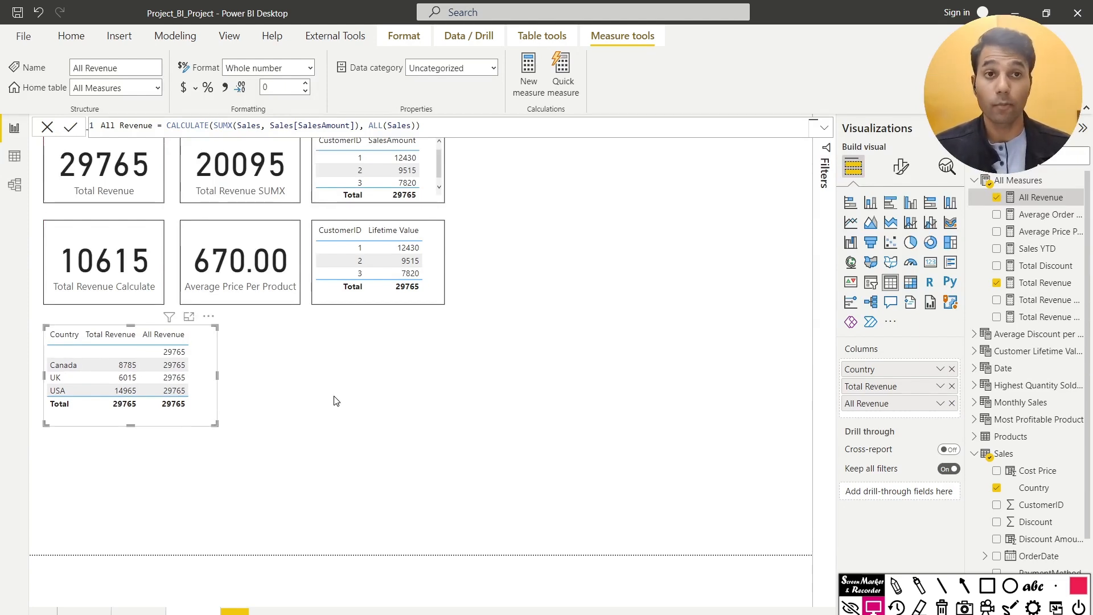
# Step: Copy the Total Revenue Calculate card's formatting onto the country table with Format Painter
pyautogui.click(569, 395)
pyautogui.click(126, 305)
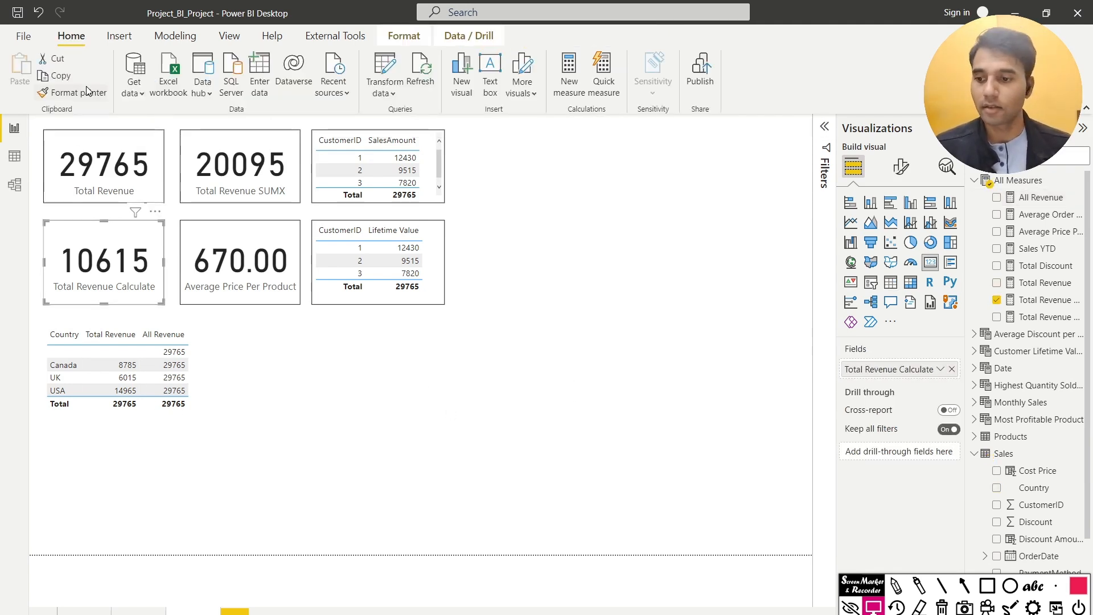
pyautogui.click(386, 409)
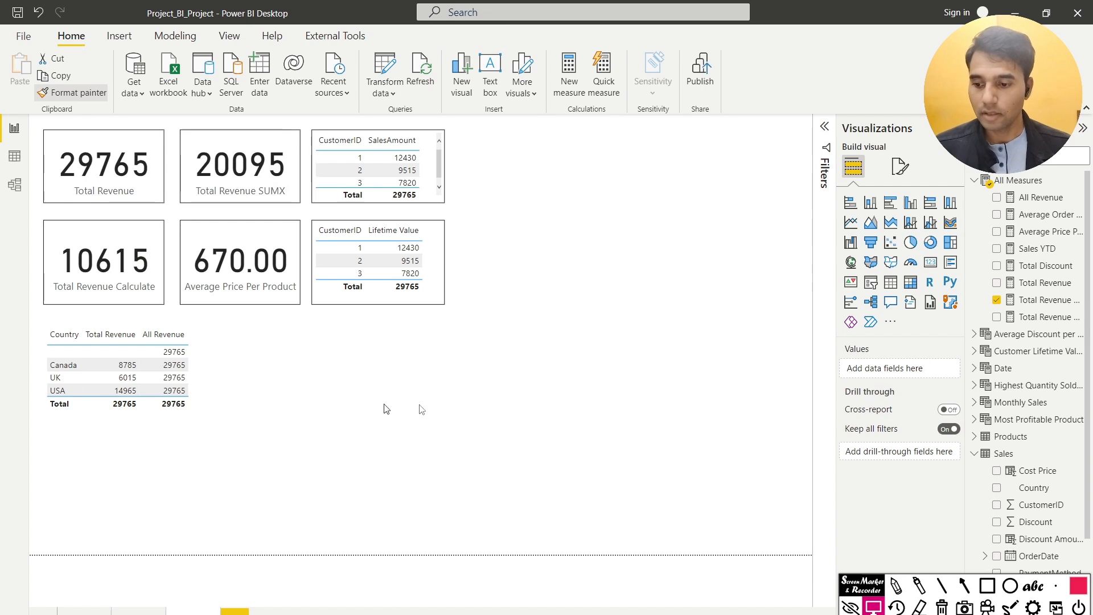
pyautogui.click(159, 285)
pyautogui.click(79, 94)
pyautogui.click(203, 353)
pyautogui.click(292, 419)
# Step: Build a new table of Region and Total Revenue beneath the Lifetime Value table and enlarge it
pyautogui.scroll(-3, 1030, 480)
pyautogui.moveTo(1032, 531); pyautogui.dragTo(382, 432)
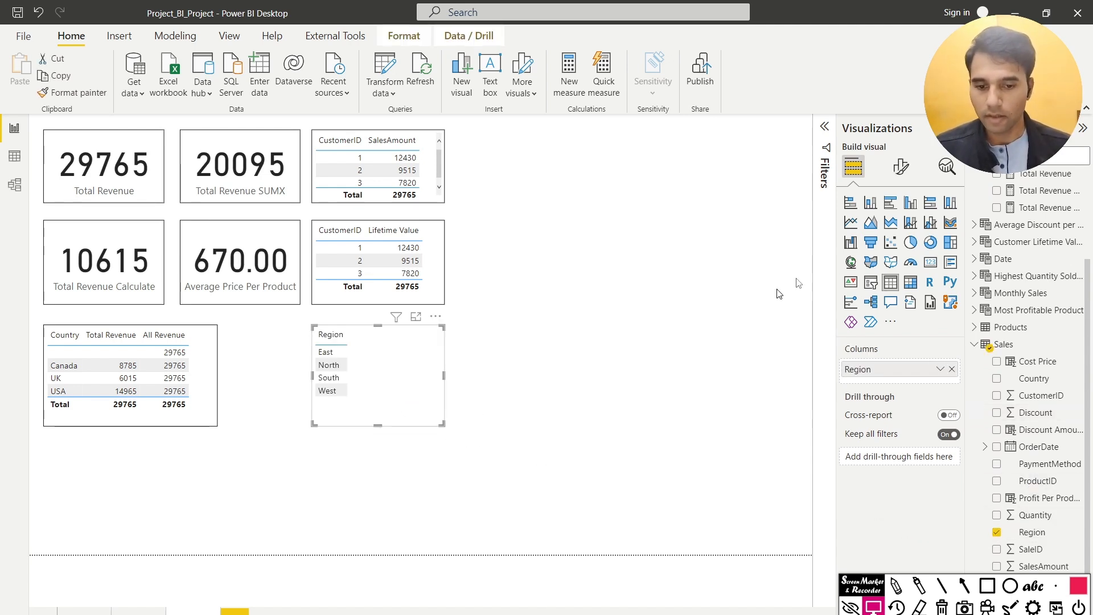
pyautogui.scroll(3, 1011, 319)
pyautogui.click(1037, 318)
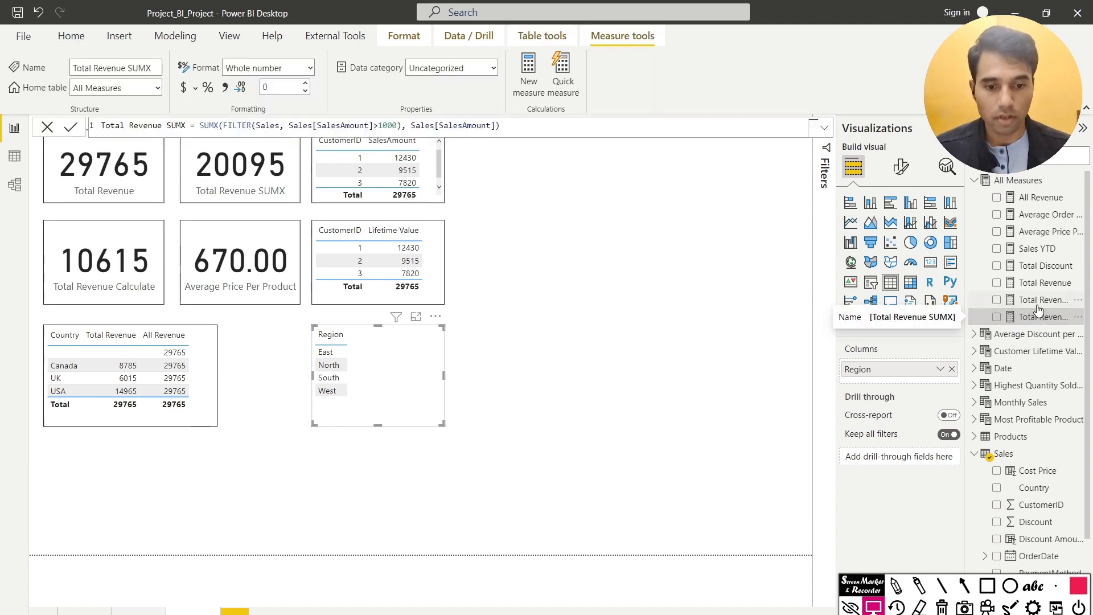
pyautogui.click(1037, 302)
pyautogui.moveTo(1037, 282); pyautogui.dragTo(527, 476)
pyautogui.click(76, 187)
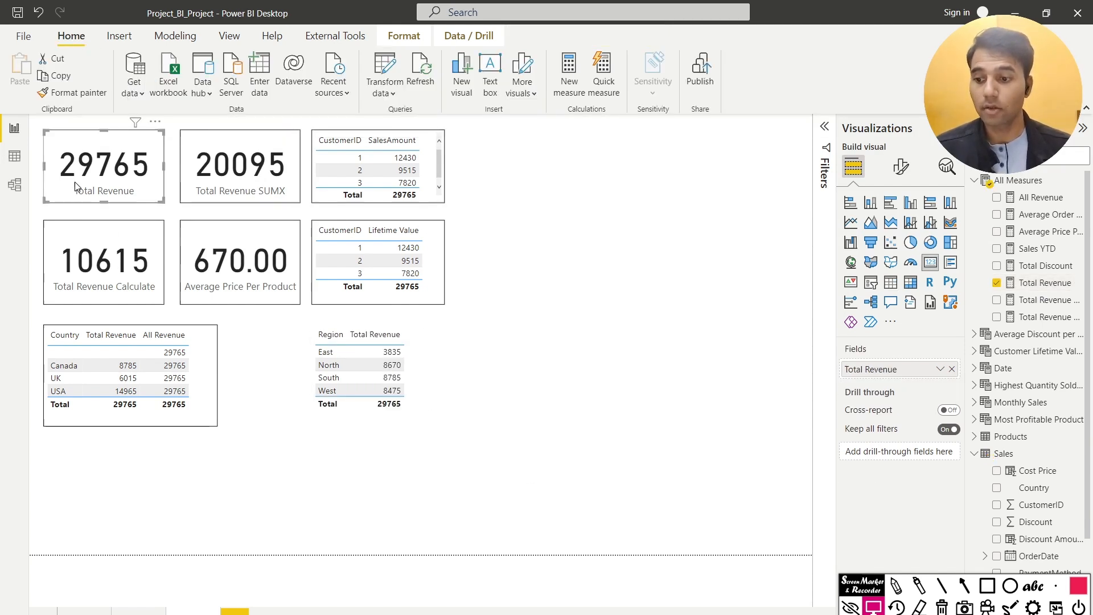
pyautogui.click(431, 377)
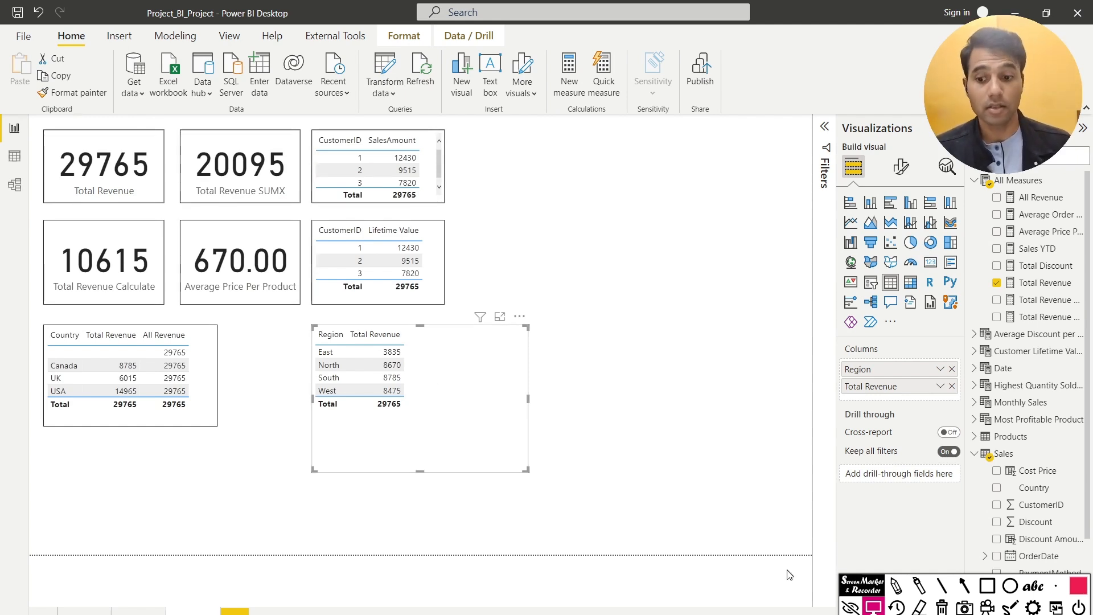
# Step: Point arrows at the East and North rows and their revenues in the region table, and clear the marks
pyautogui.click(962, 586)
pyautogui.moveTo(220, 395); pyautogui.dragTo(307, 356)
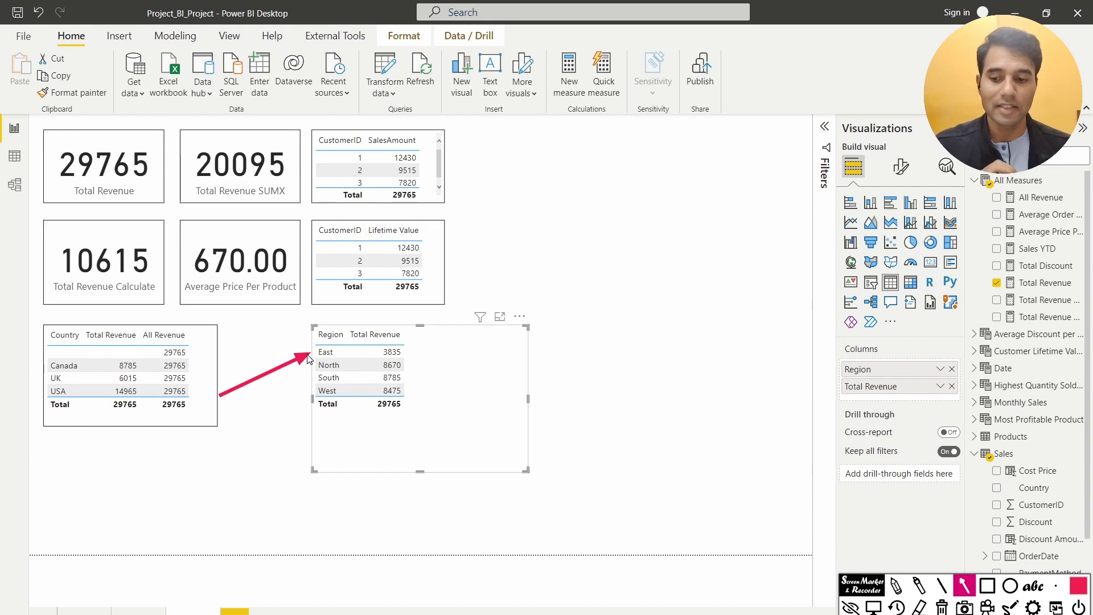
pyautogui.moveTo(522, 392); pyautogui.dragTo(408, 354)
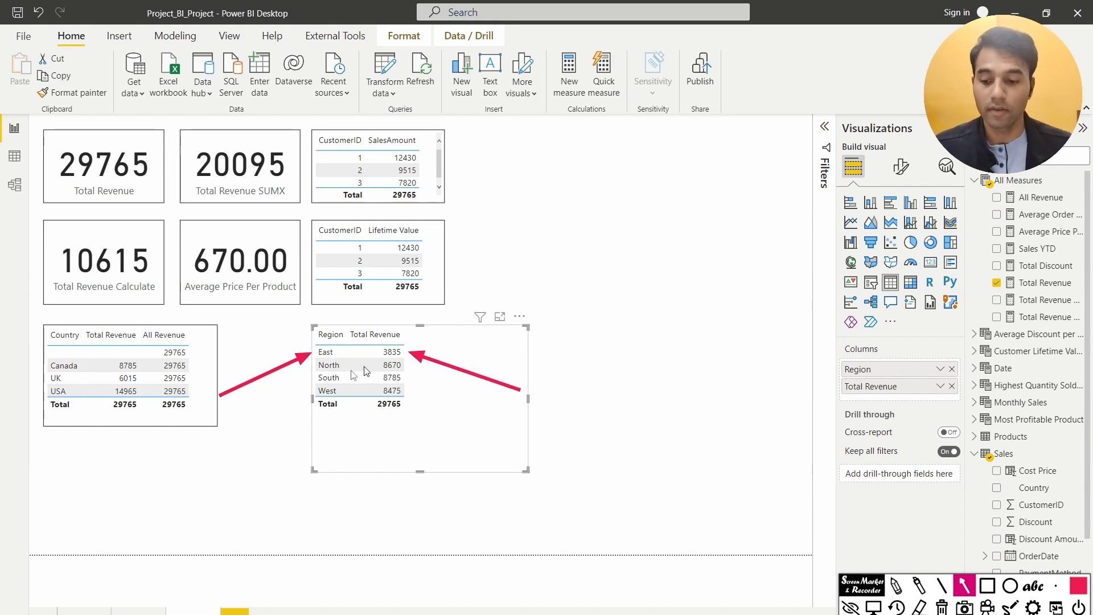
pyautogui.moveTo(194, 437); pyautogui.dragTo(307, 369)
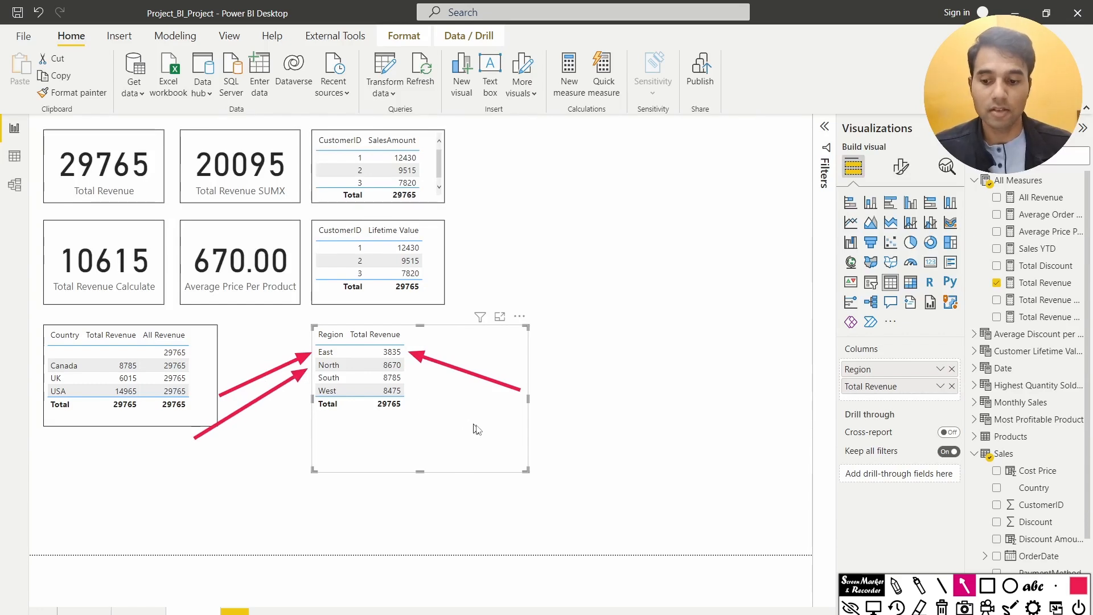
pyautogui.moveTo(498, 432); pyautogui.dragTo(415, 373)
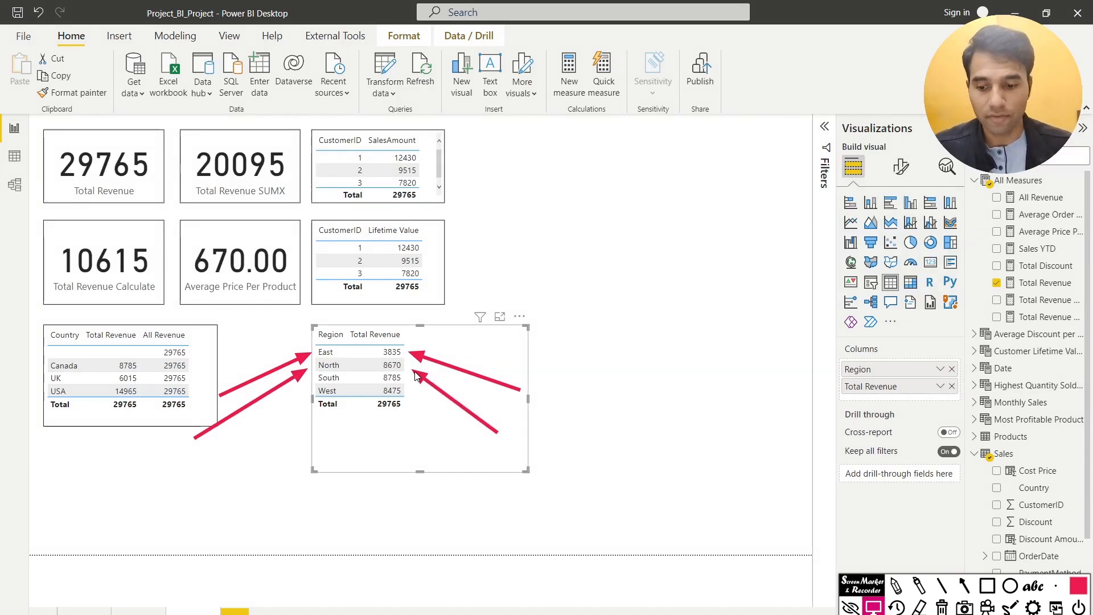
pyautogui.press('Escape')
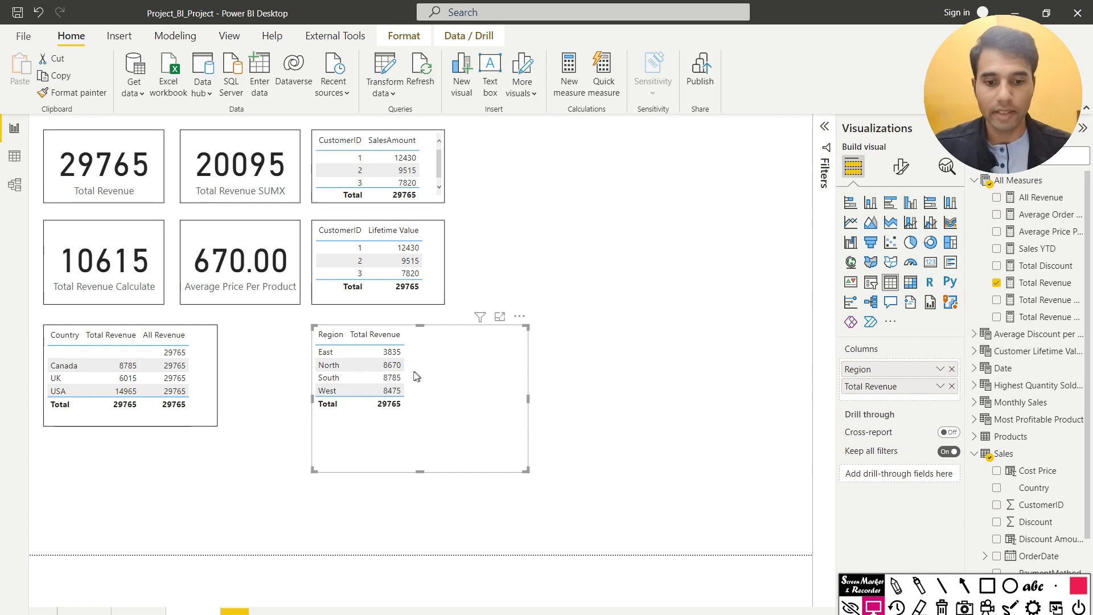
# Step: Highlight ALL(Sales) in the All Revenue formula and add the All Revenue measure to the region table
pyautogui.click(1041, 197)
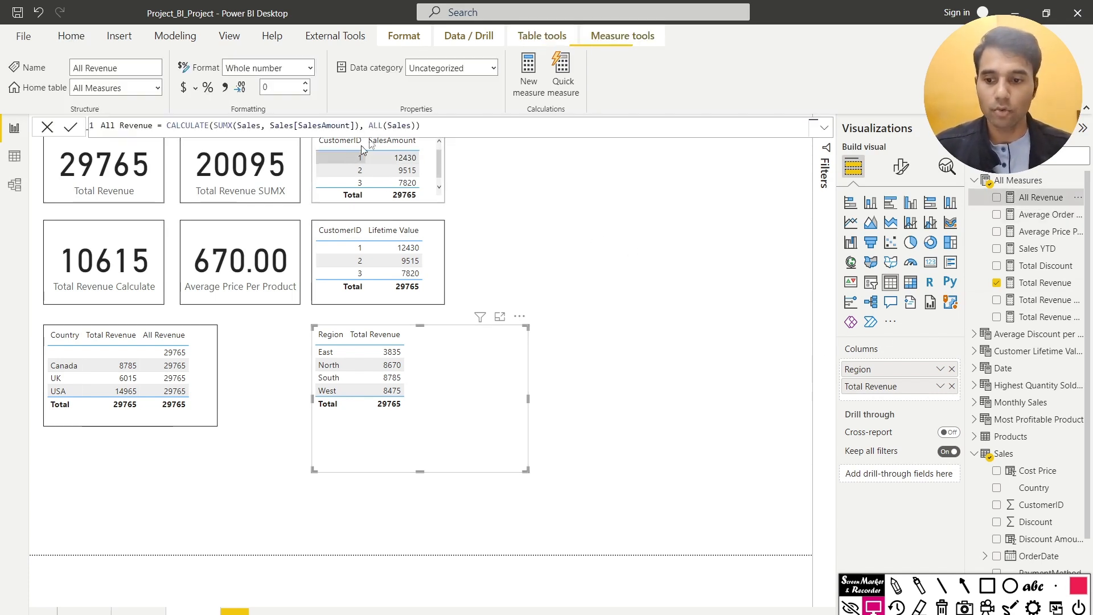
pyautogui.moveTo(369, 125); pyautogui.dragTo(411, 125)
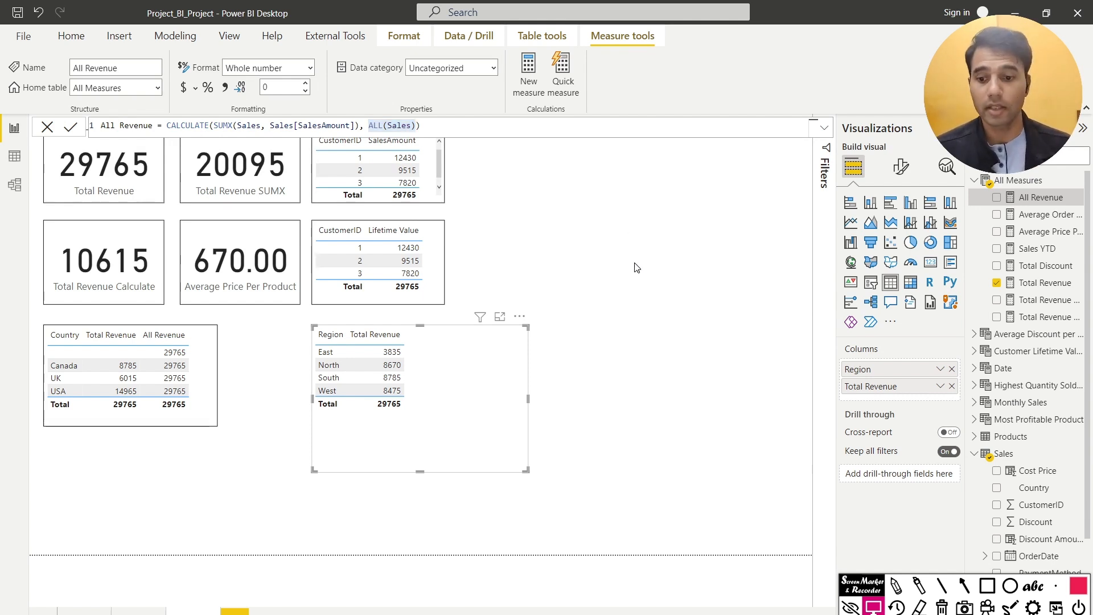
pyautogui.moveTo(1019, 203); pyautogui.dragTo(454, 351)
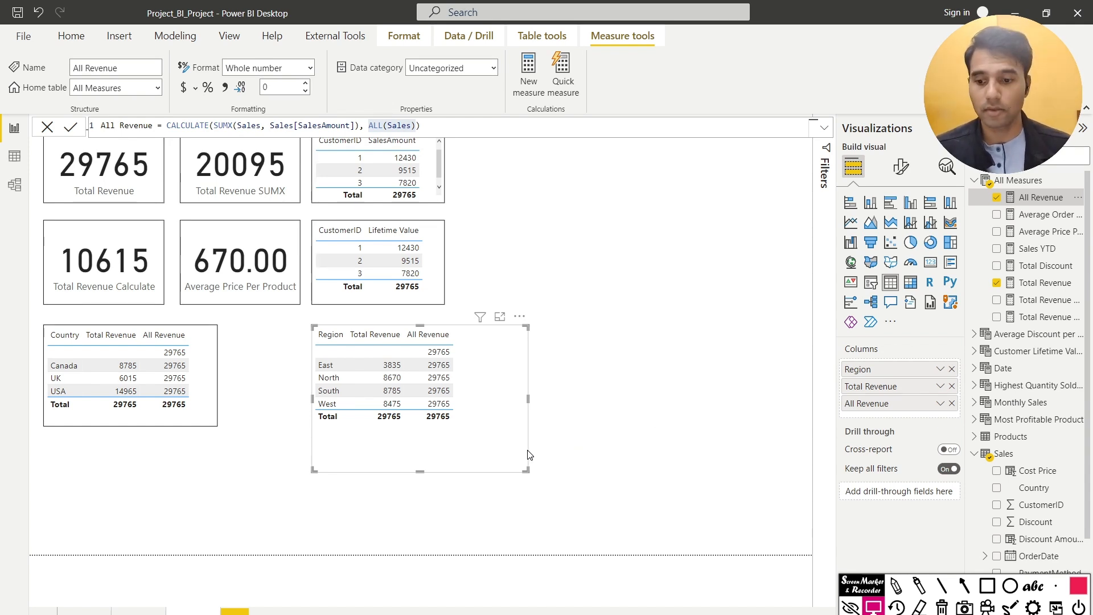
# Step: Delete the region table and widen the country table to line up with the Average Price Per Product card's edge
pyautogui.press('Delete')
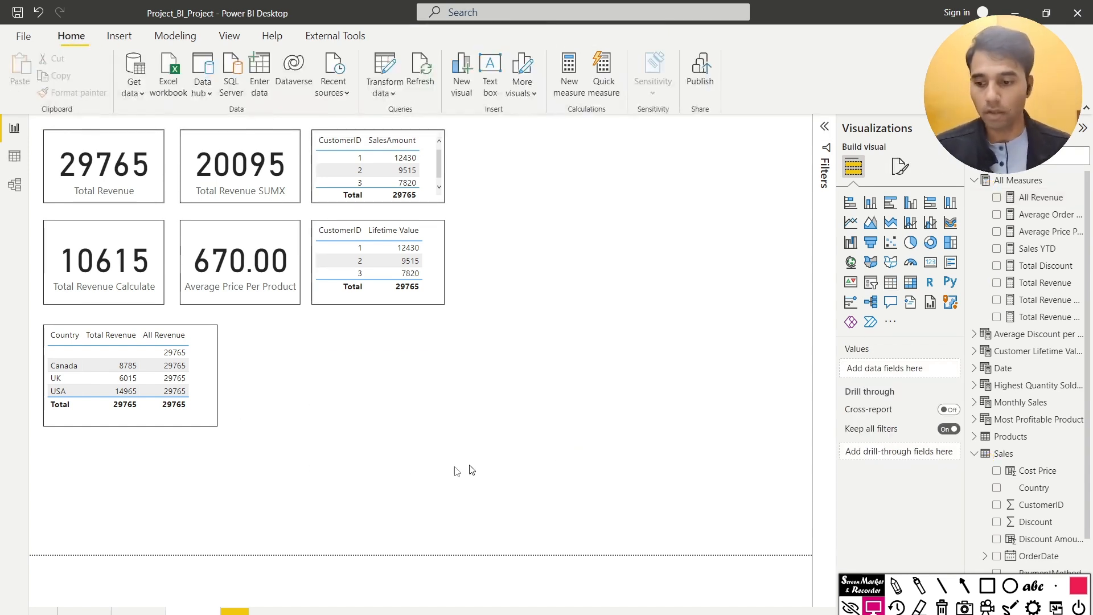
pyautogui.click(216, 397)
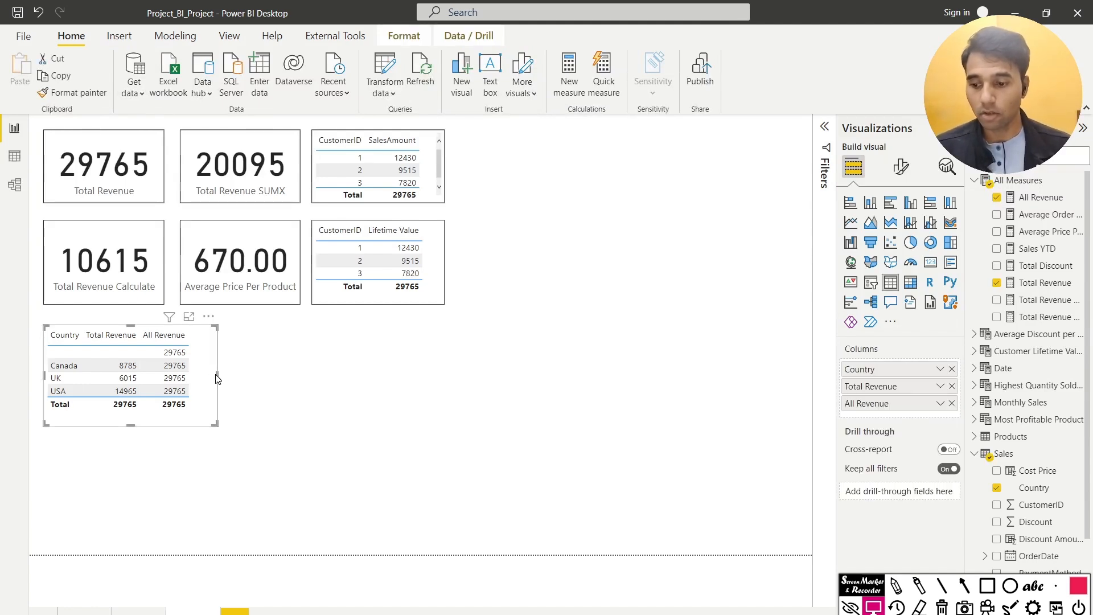
pyautogui.moveTo(217, 377); pyautogui.dragTo(303, 383)
pyautogui.click(315, 398)
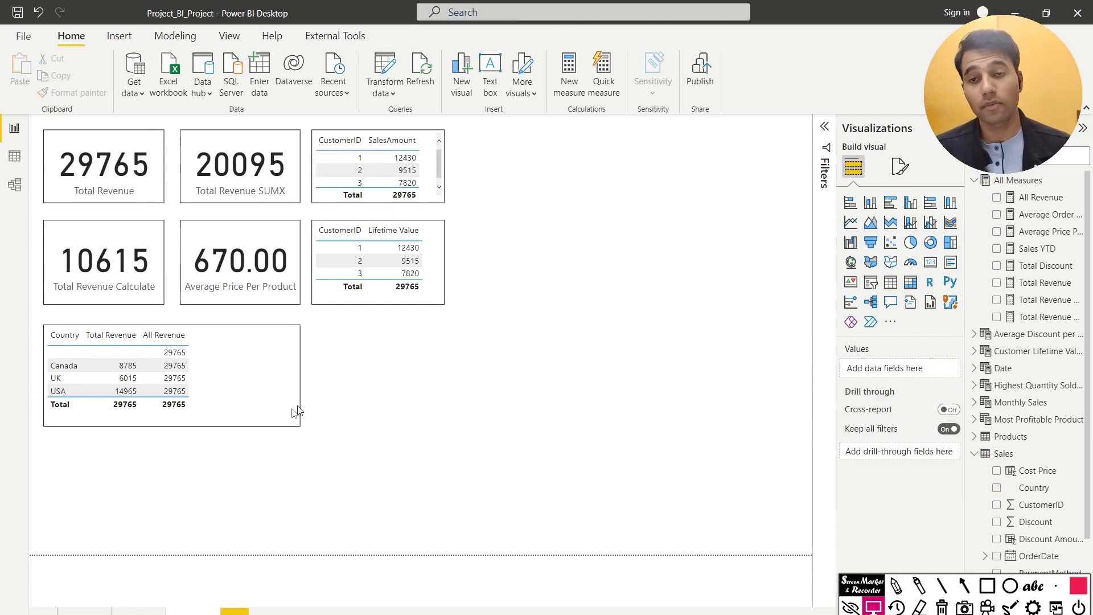
# Step: Point arrows at the Total Revenue and All Revenue column headings of the country table, and clear the marks
pyautogui.click(963, 585)
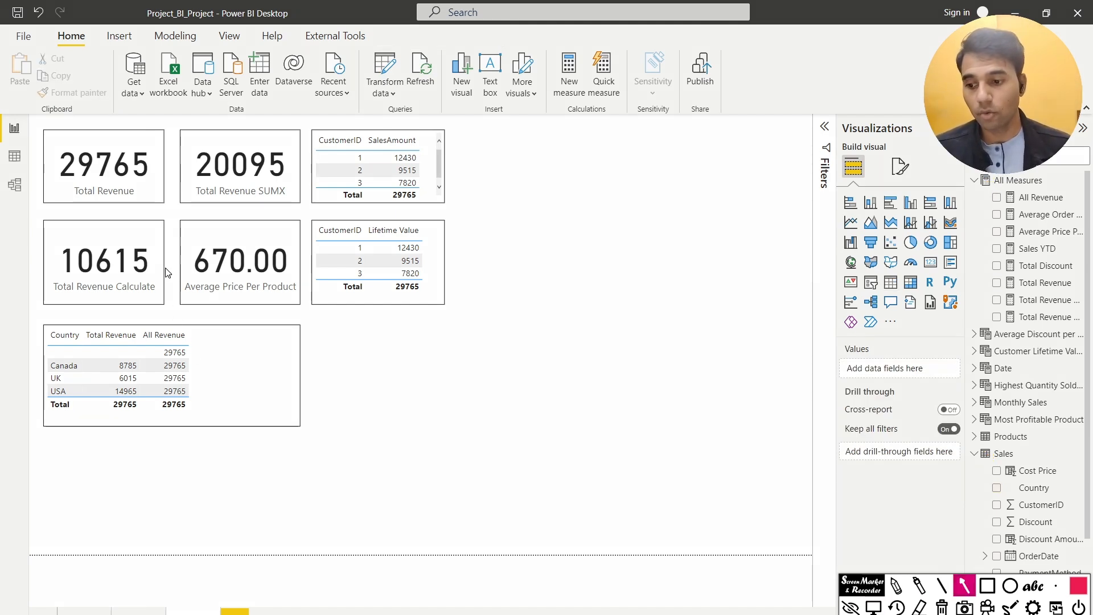
pyautogui.moveTo(165, 268); pyautogui.dragTo(117, 317)
pyautogui.moveTo(244, 280); pyautogui.dragTo(181, 329)
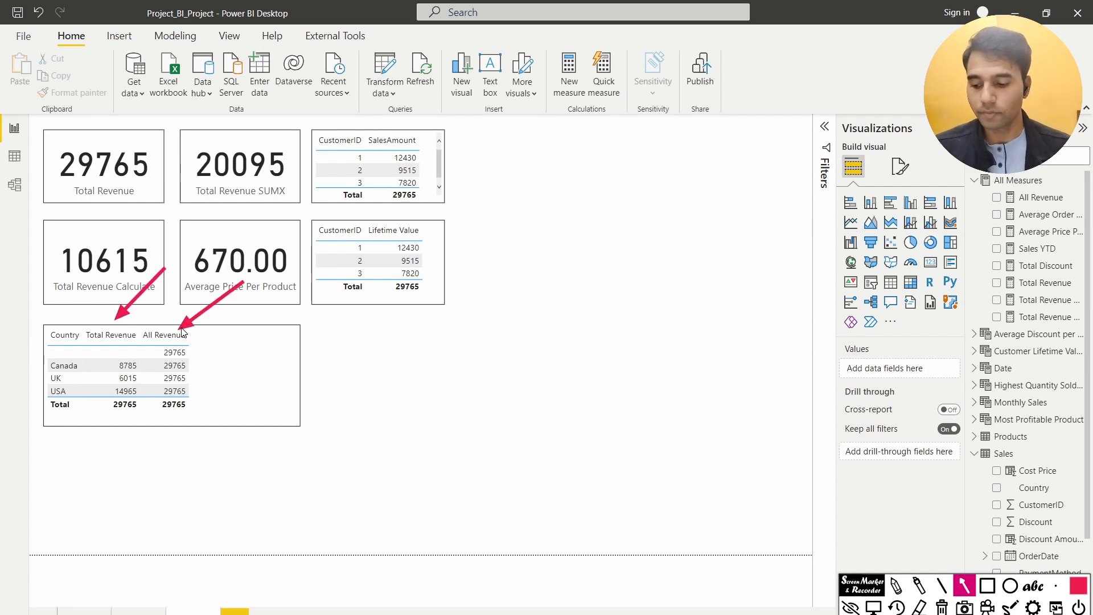
pyautogui.press('Escape')
pyautogui.press('Escape')
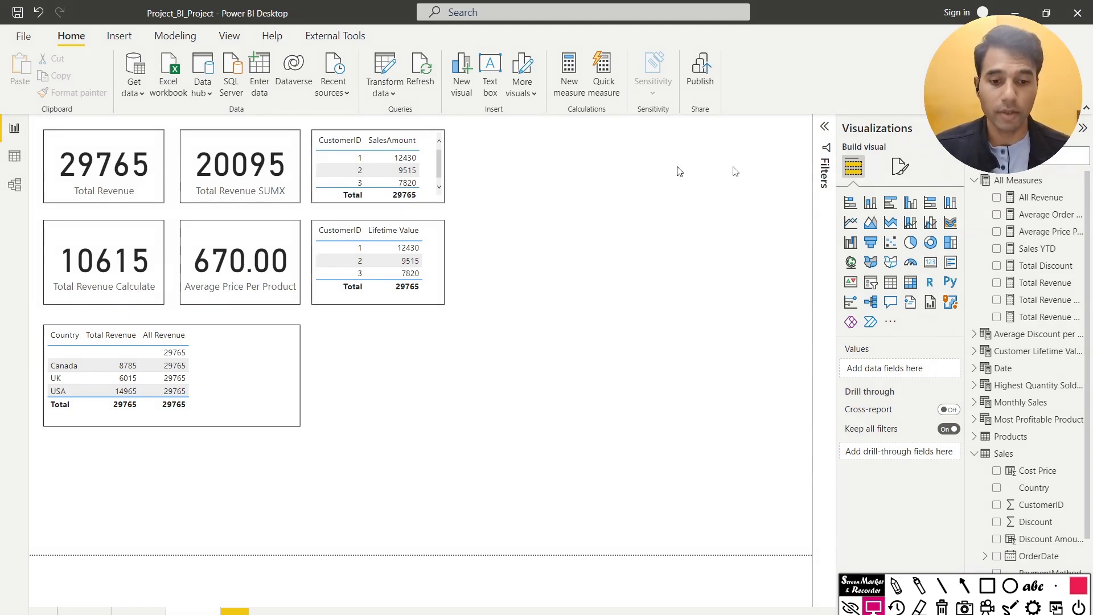
# Step: Create a new measure in All Measures named Per Country Contribution and begin its formula with DIVIDE
pyautogui.click(1077, 180)
pyautogui.press('Escape')
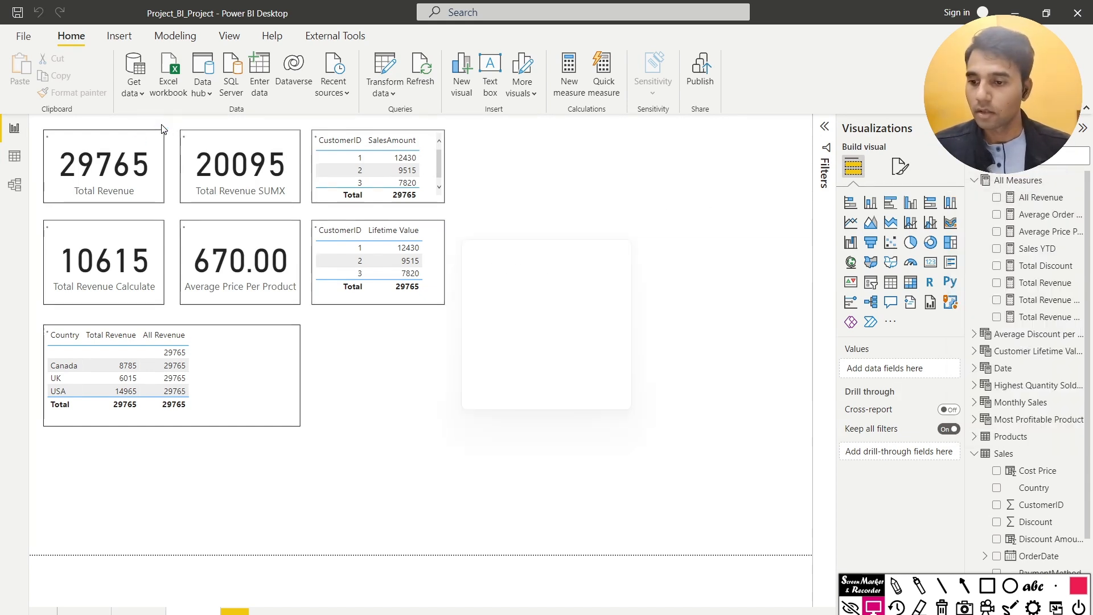
pyautogui.write('Per Co')
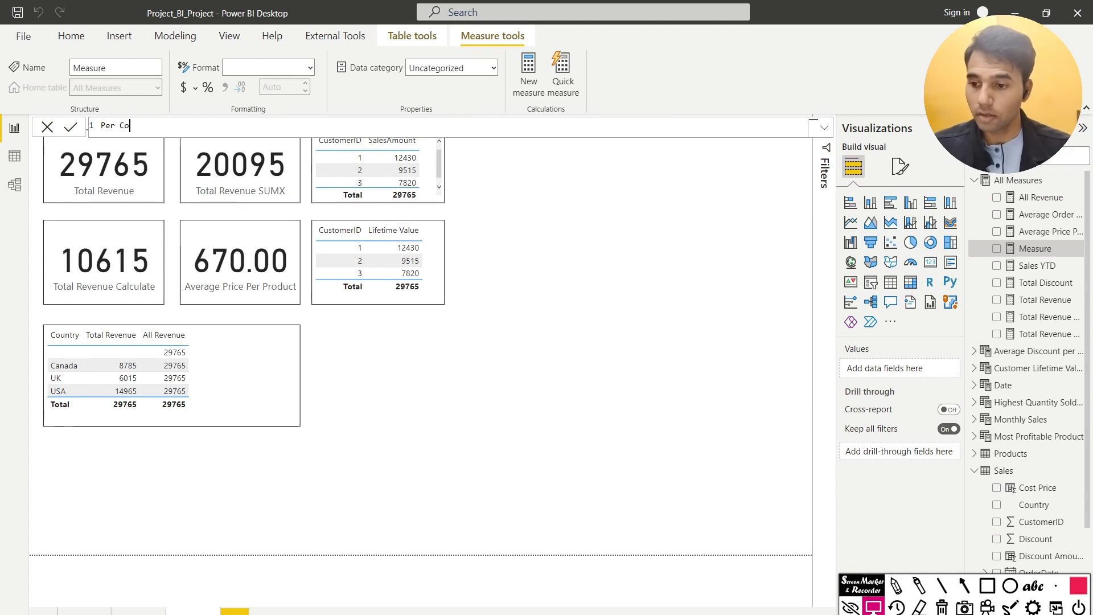
pyautogui.write('nuntry Contributin')
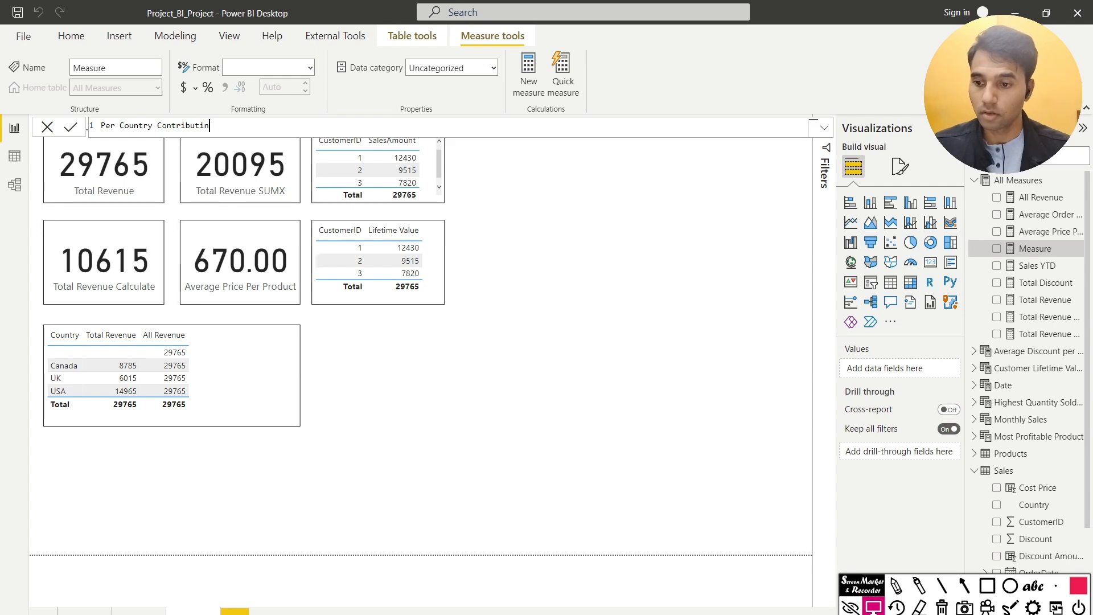
pyautogui.press('BackSpace')
pyautogui.write('on = DIVIDE(')
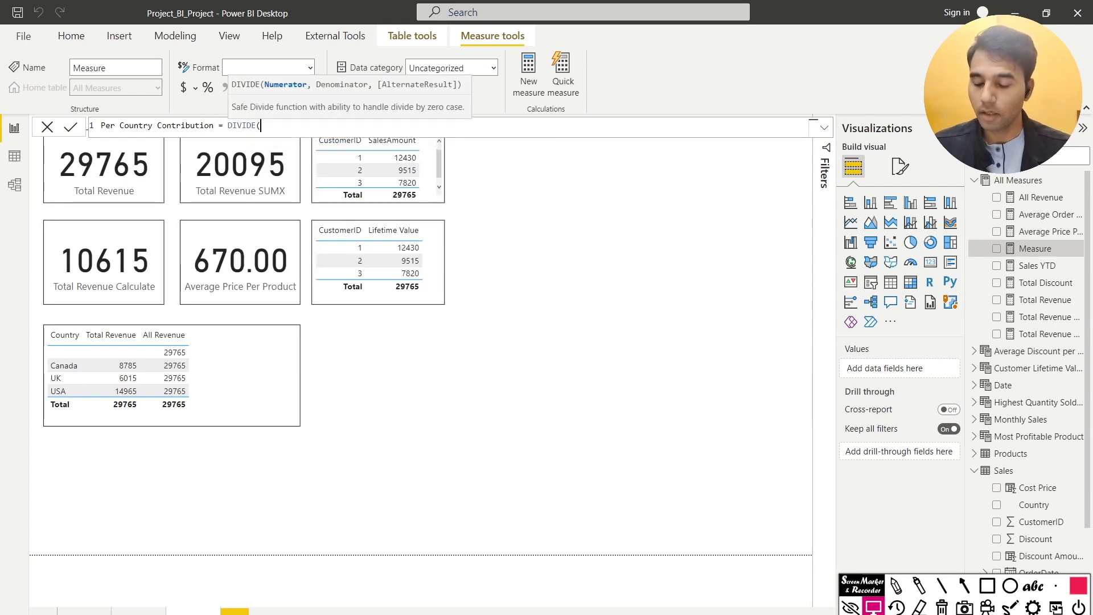
# Step: Use the Total Revenue measure as the numerator of the DIVIDE function
pyautogui.write('Tot')
pyautogui.press('Down')
pyautogui.press('Down')
pyautogui.press('Down')
pyautogui.press('Down')
pyautogui.press('Down')
pyautogui.press('Down')
pyautogui.press('Tab')
pyautogui.write(',')
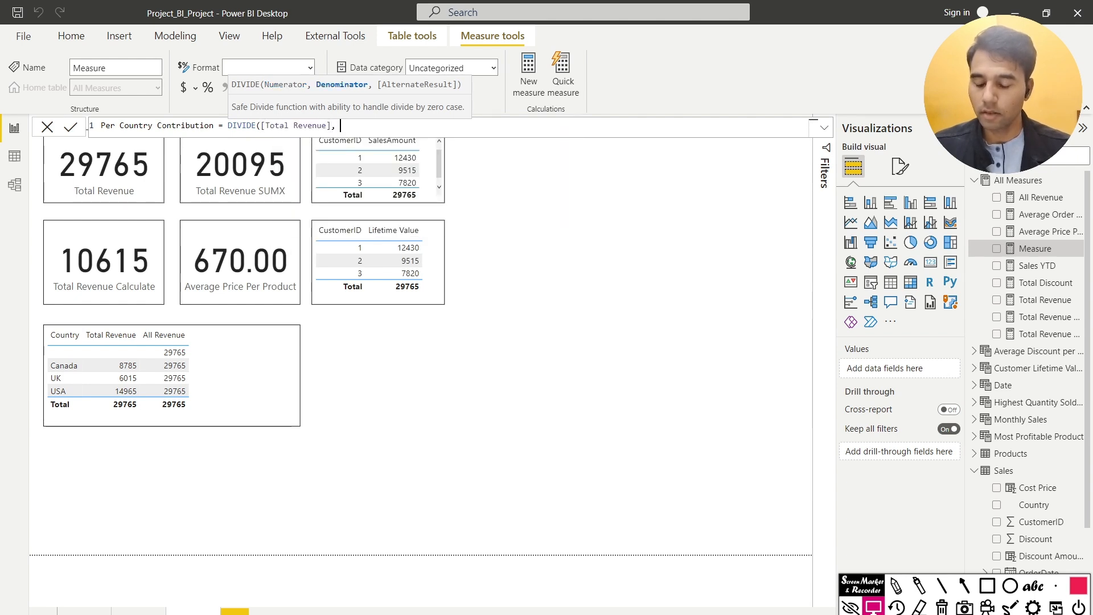
# Step: Set the DIVIDE denominator to the All Revenue measure with 0 as the alternate result, and commit the measure
pyautogui.write(' All')
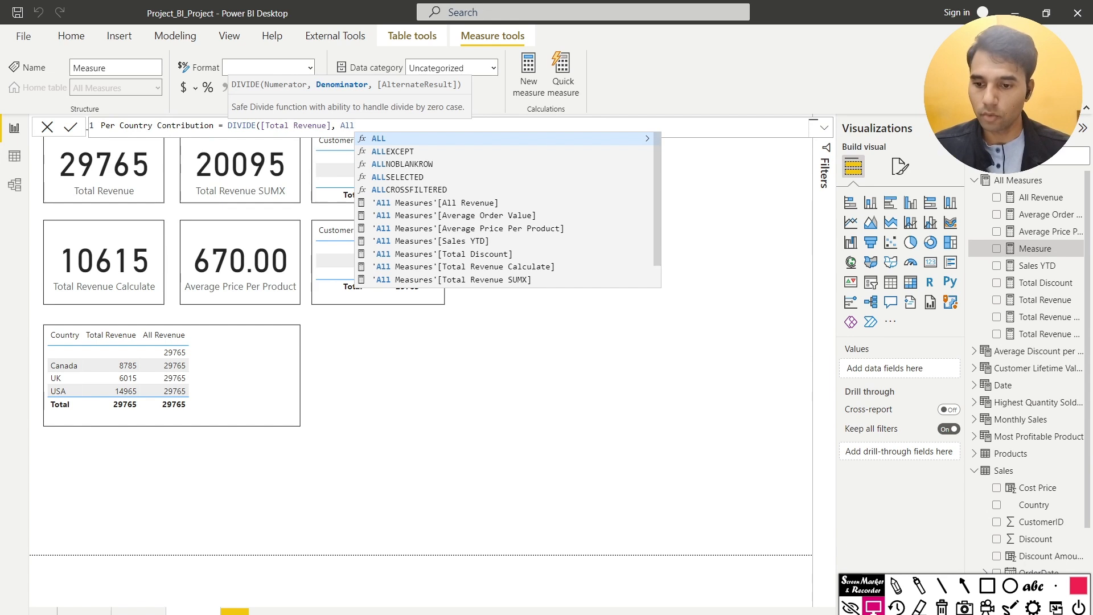
pyautogui.press('Down')
pyautogui.press('Down')
pyautogui.press('Down')
pyautogui.press('Down')
pyautogui.press('Down')
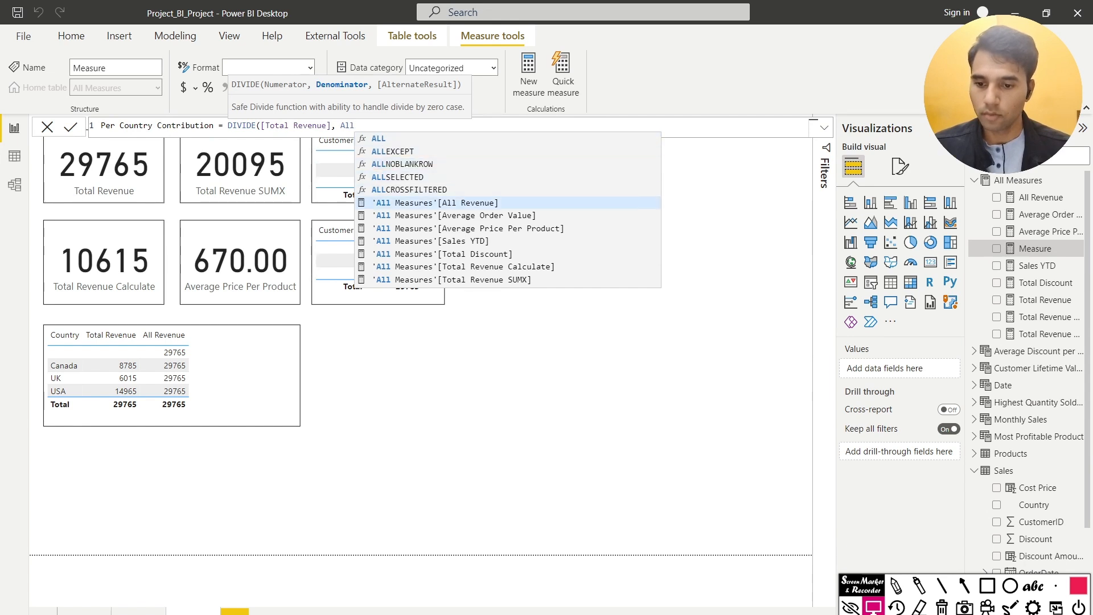
pyautogui.press('Tab')
pyautogui.write(',0')
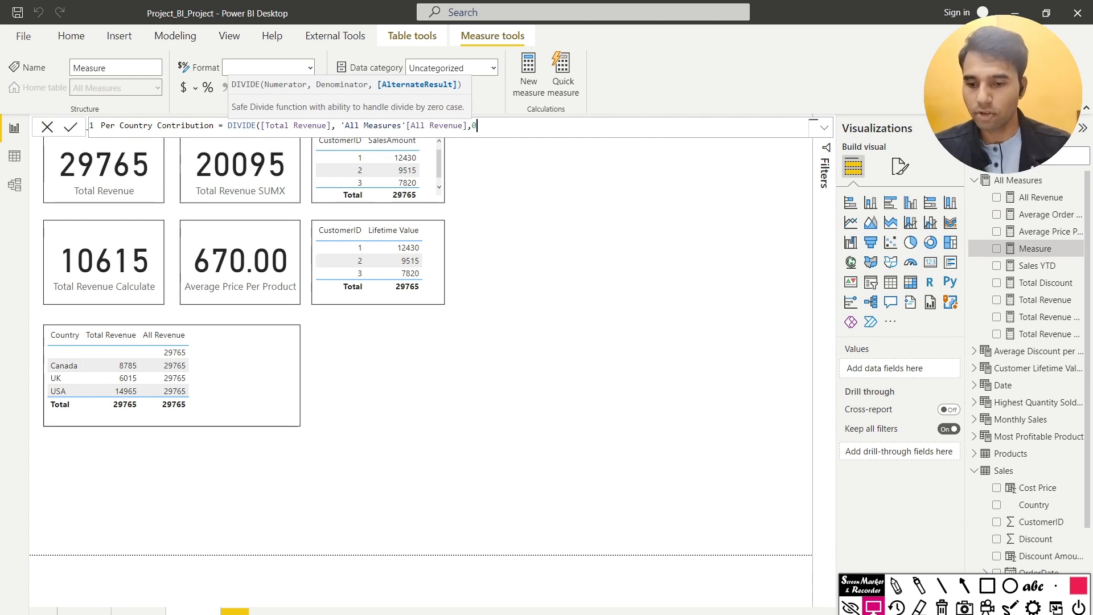
pyautogui.write(')')
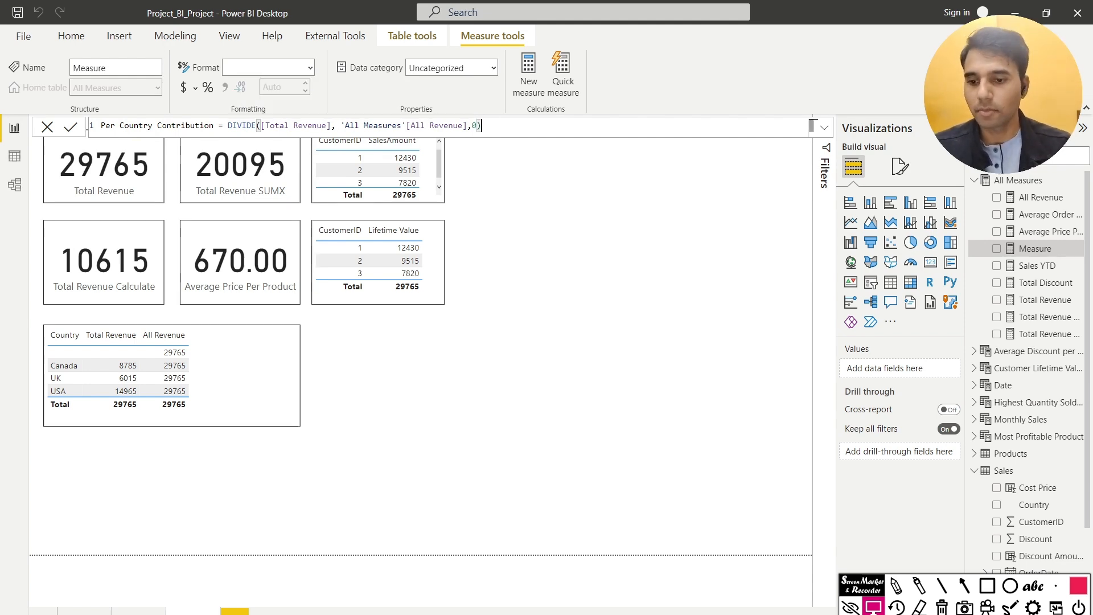
pyautogui.press('Return')
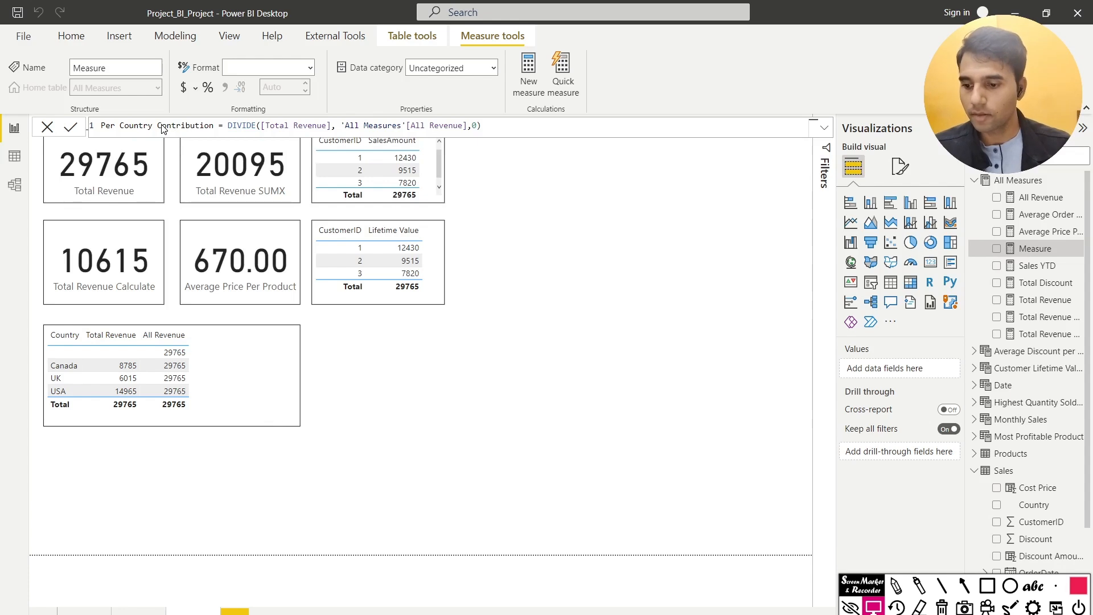
# Step: Add the Per Country Contribution measure to the country table and format it as a percentage
pyautogui.moveTo(1042, 249); pyautogui.dragTo(240, 370)
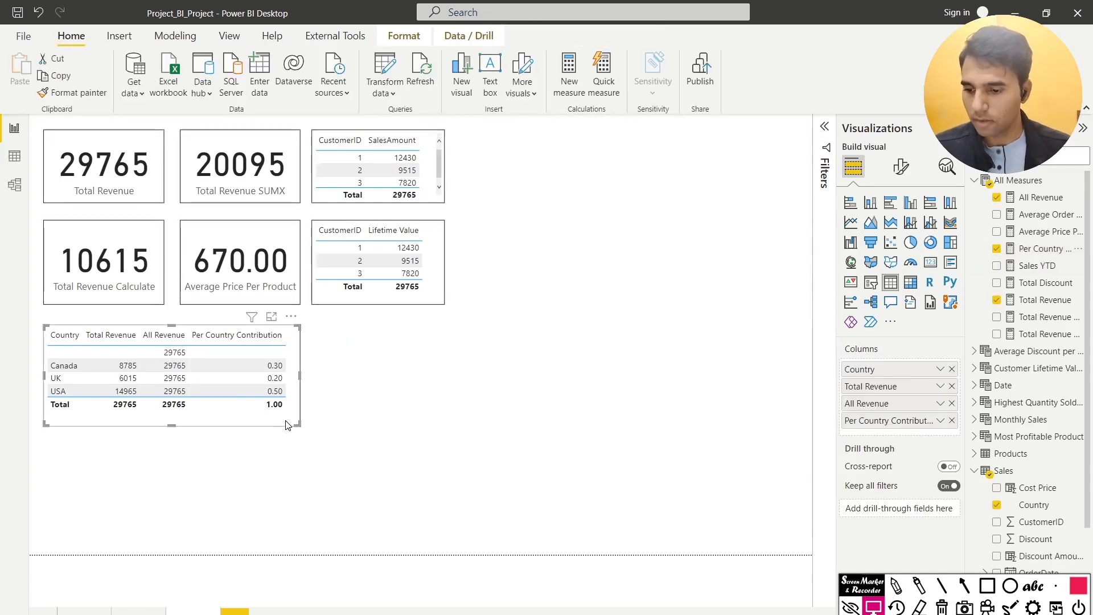
pyautogui.click(1034, 251)
pyautogui.click(208, 89)
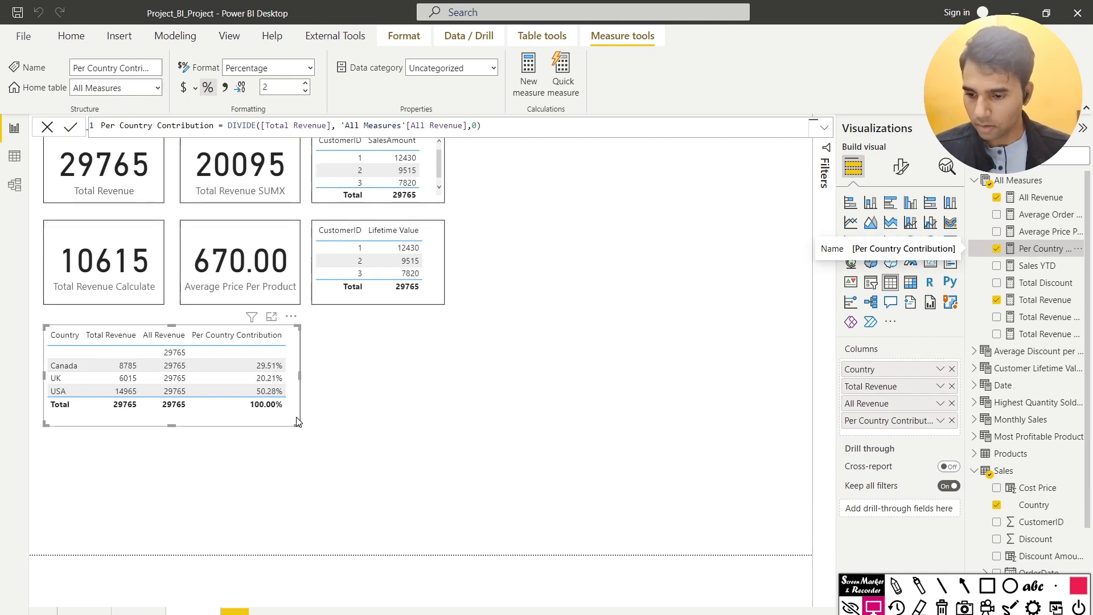
pyautogui.click(343, 421)
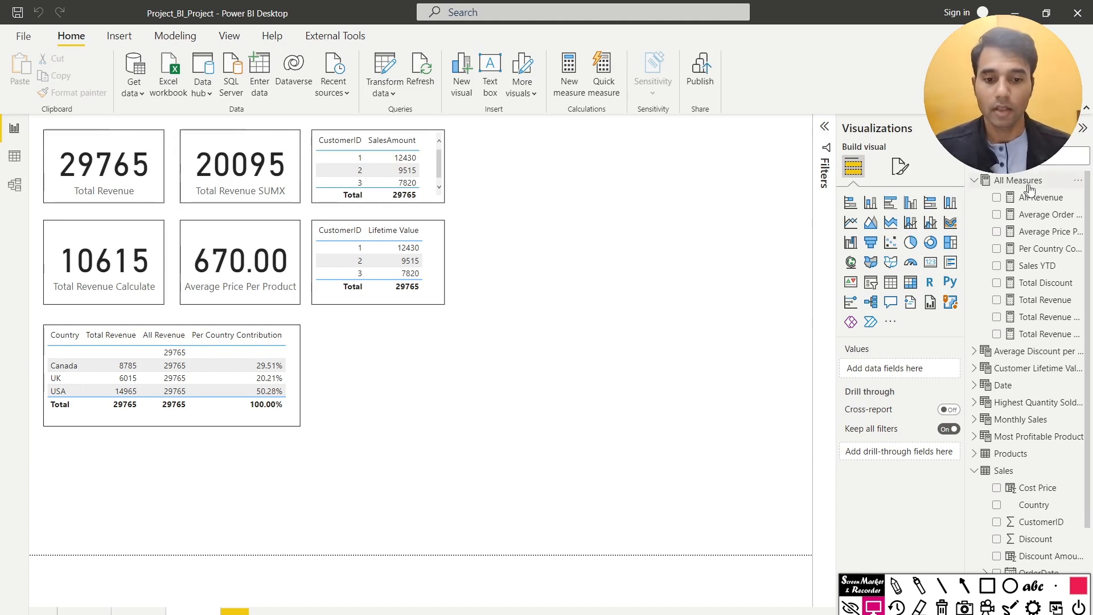
# Step: Collapse the All Measures table and start a new calculated table named Contribution Percentage by Country
pyautogui.click(973, 181)
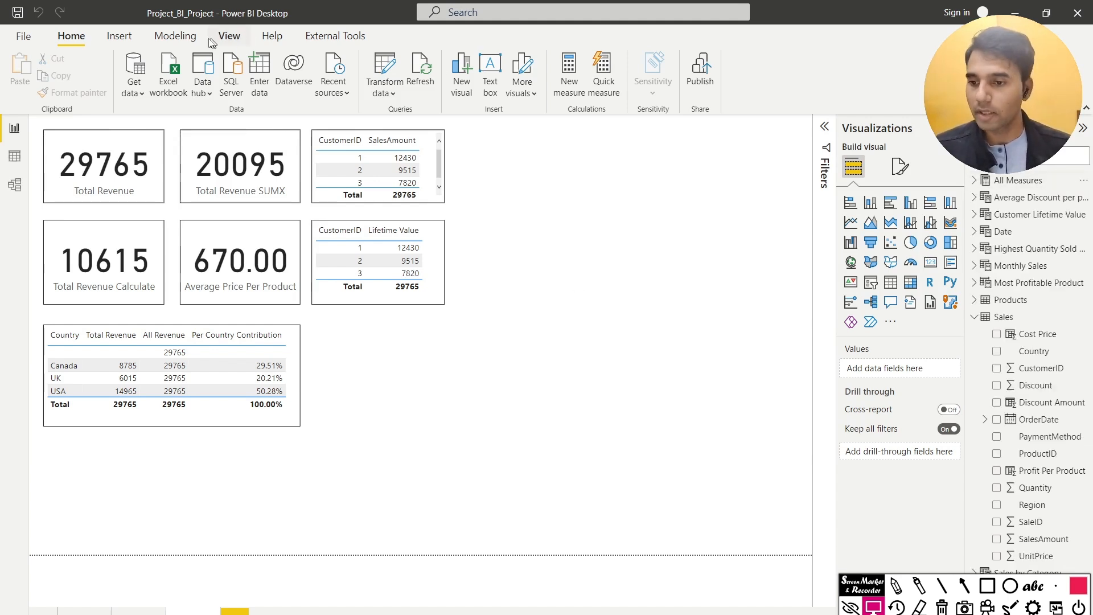
pyautogui.click(175, 36)
pyautogui.click(189, 85)
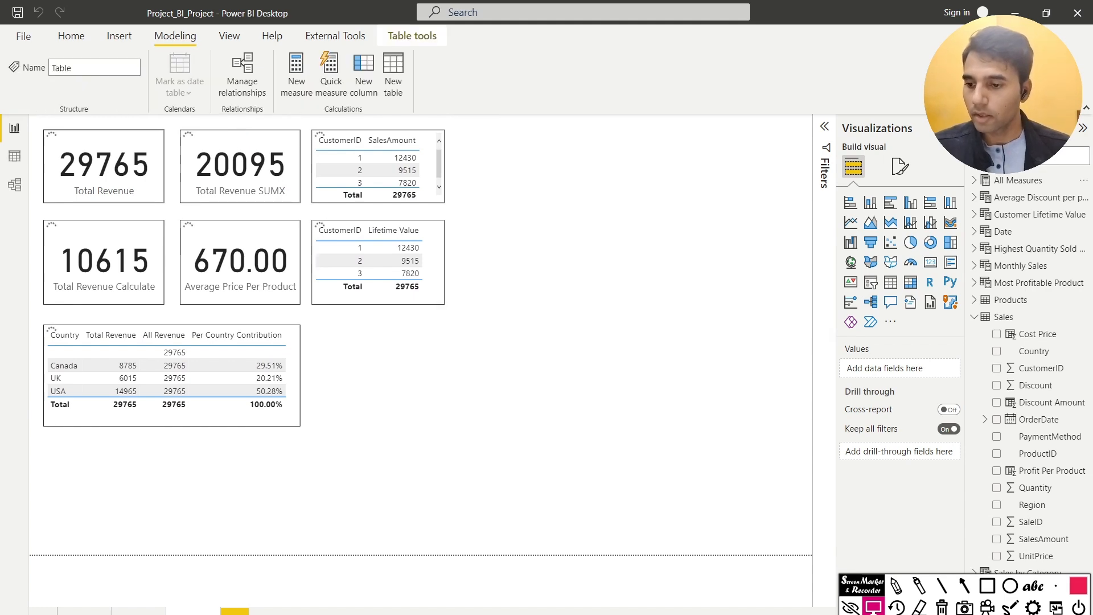
pyautogui.write('Contr')
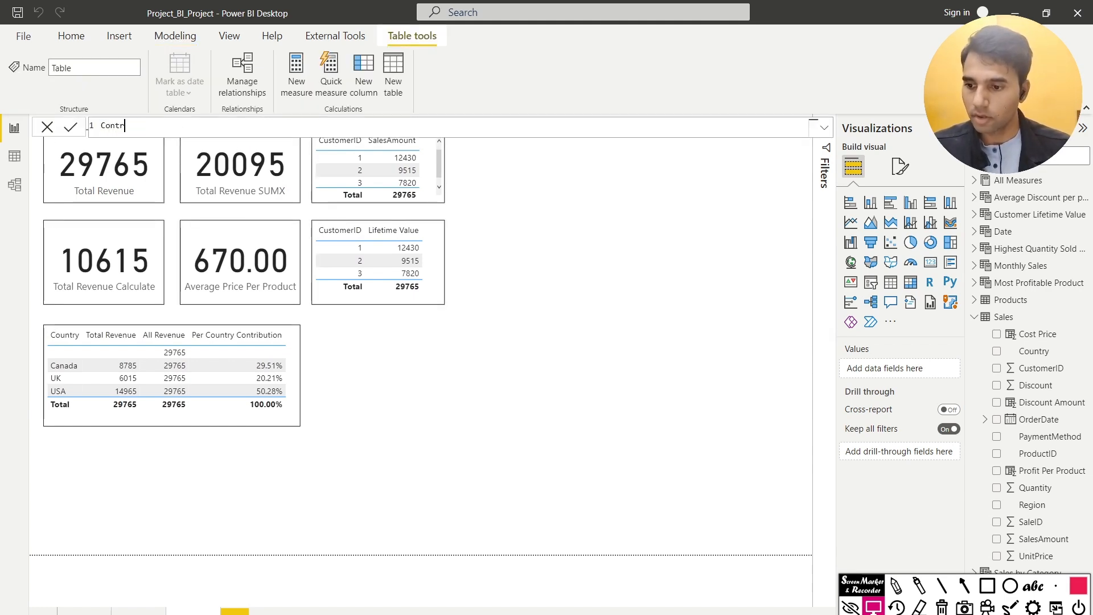
pyautogui.write('u')
pyautogui.press('BackSpace')
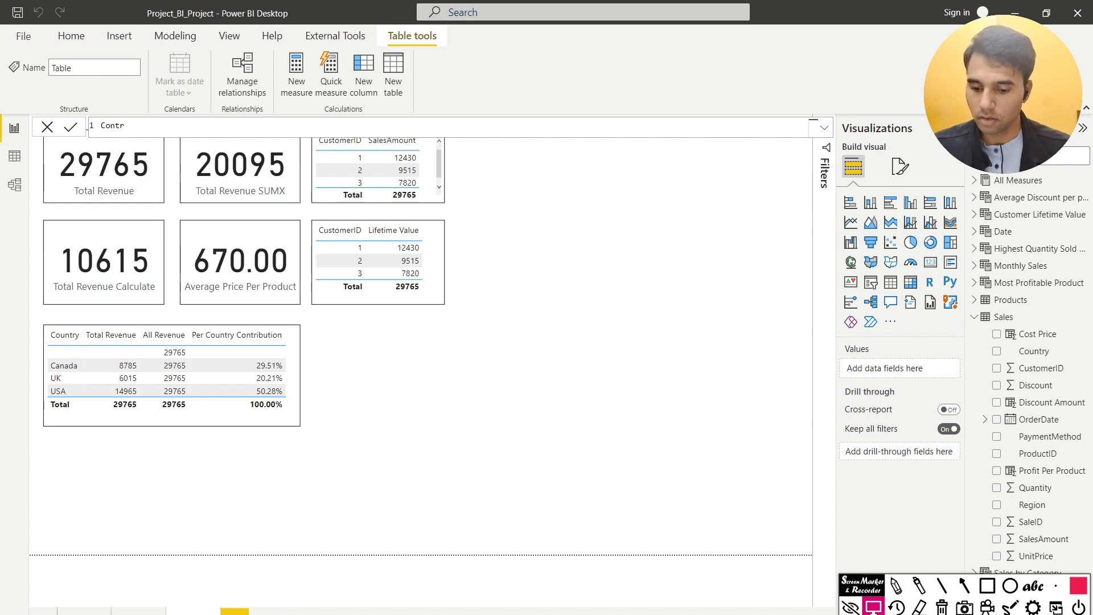
pyautogui.write('ibution Percentage By')
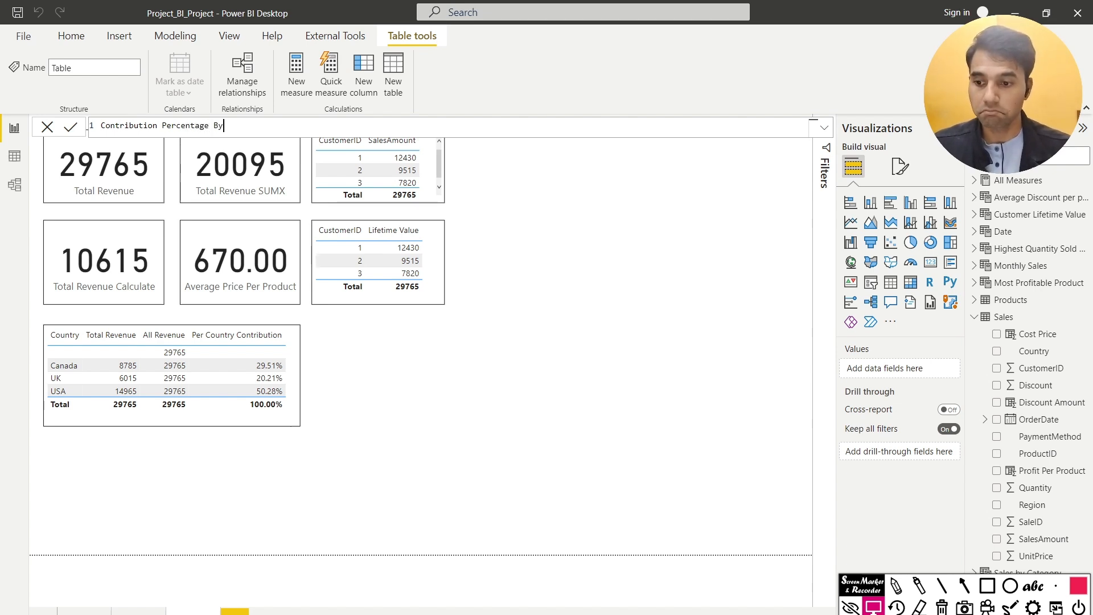
pyautogui.press('BackSpace')
pyautogui.write('by ')
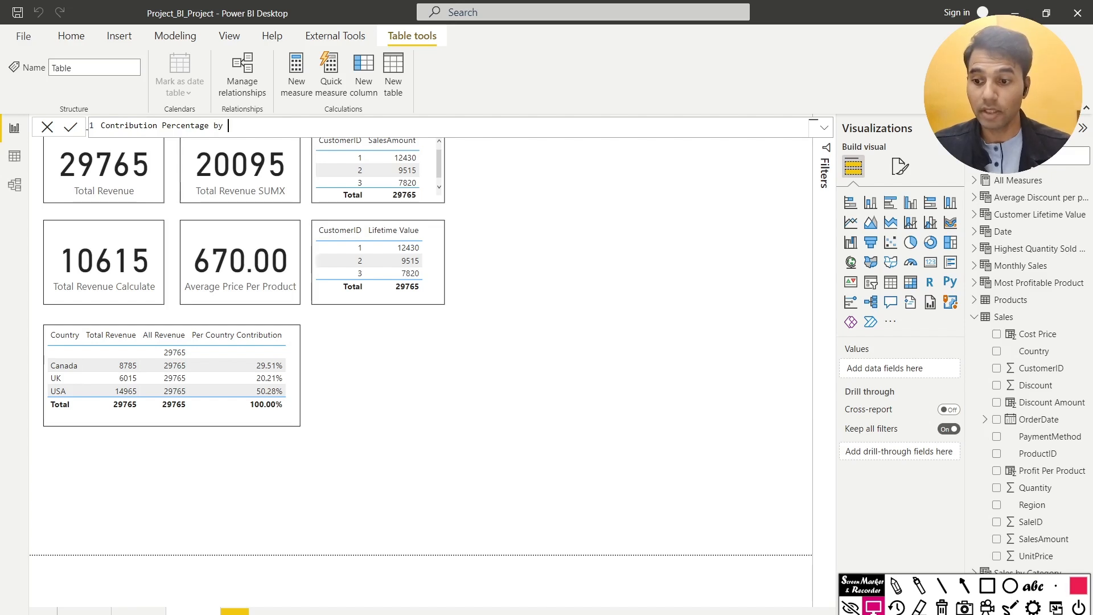
pyautogui.write('Sal')
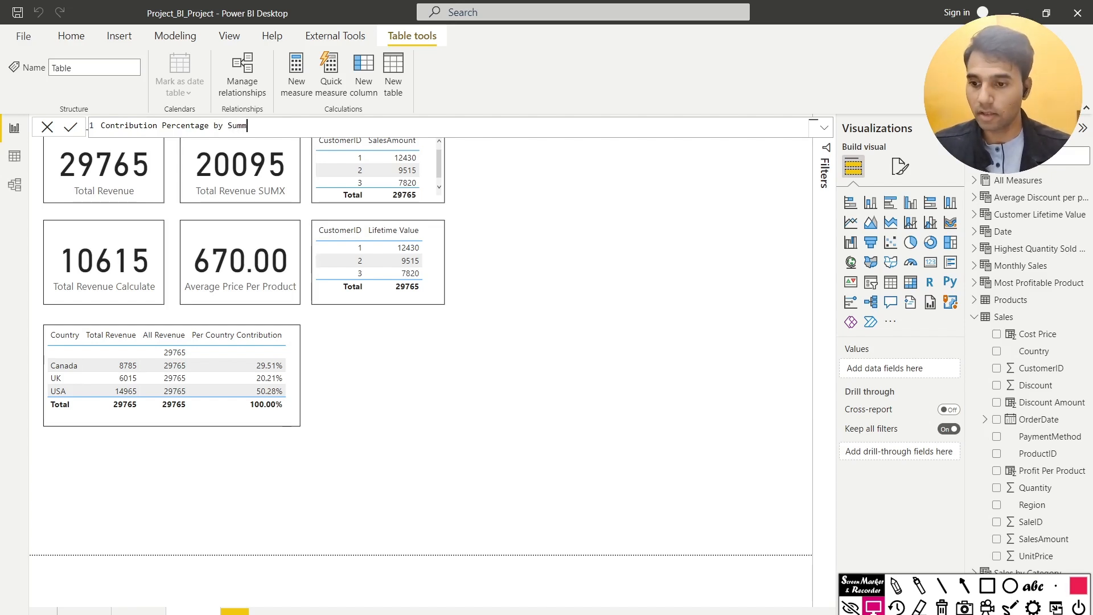
pyautogui.press('BackSpace')
pyautogui.press('BackSpace')
pyautogui.write('o')
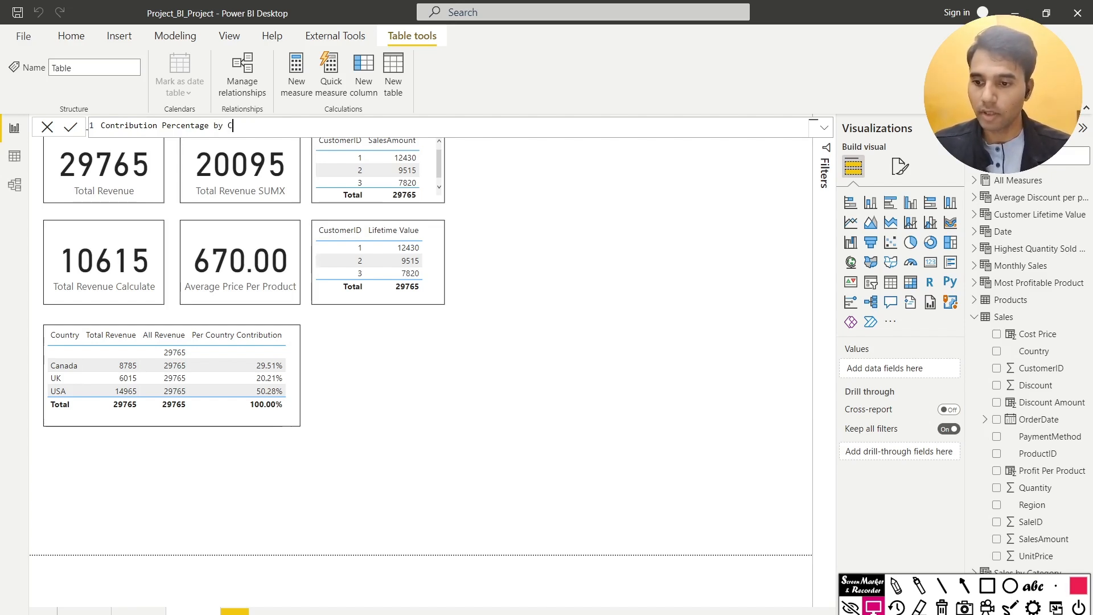
pyautogui.write('untry =')
pyautogui.hotkey('shift', 'Return')
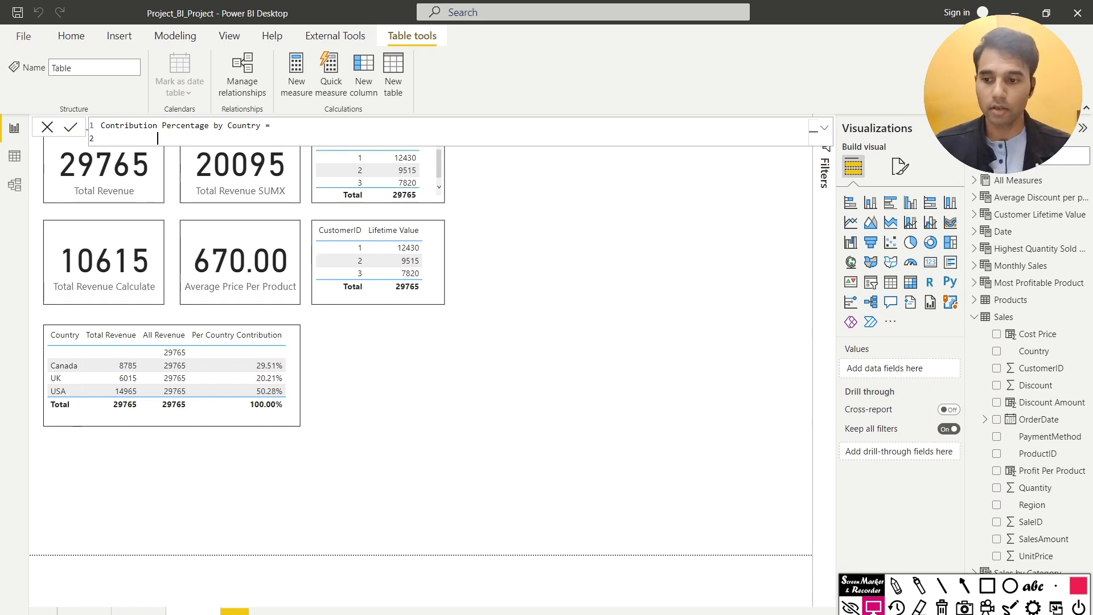
# Step: Begin the table's expression with SUMMARIZE, using Sales as the source table on its own line
pyautogui.write('SUMMARIZE(')
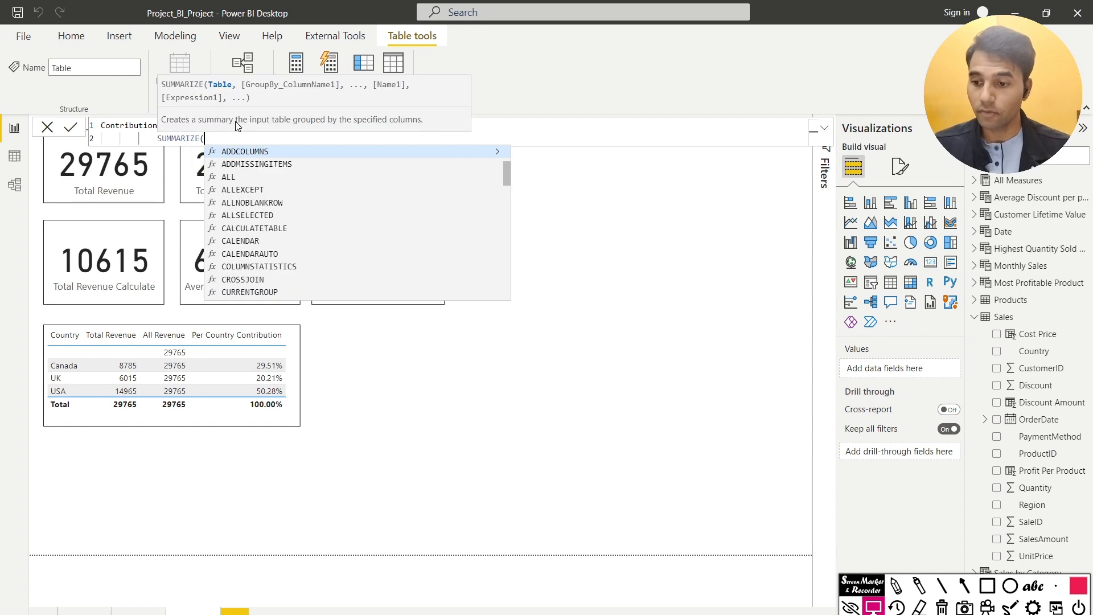
pyautogui.hotkey('shift', 'Return')
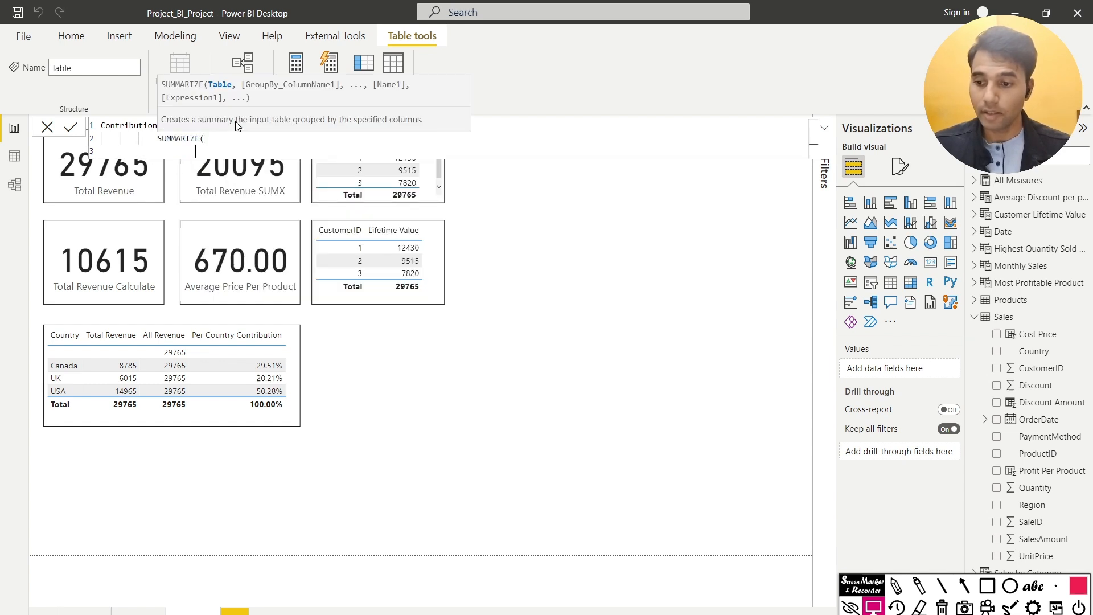
pyautogui.write('Sal')
pyautogui.press('Tab')
pyautogui.write(',')
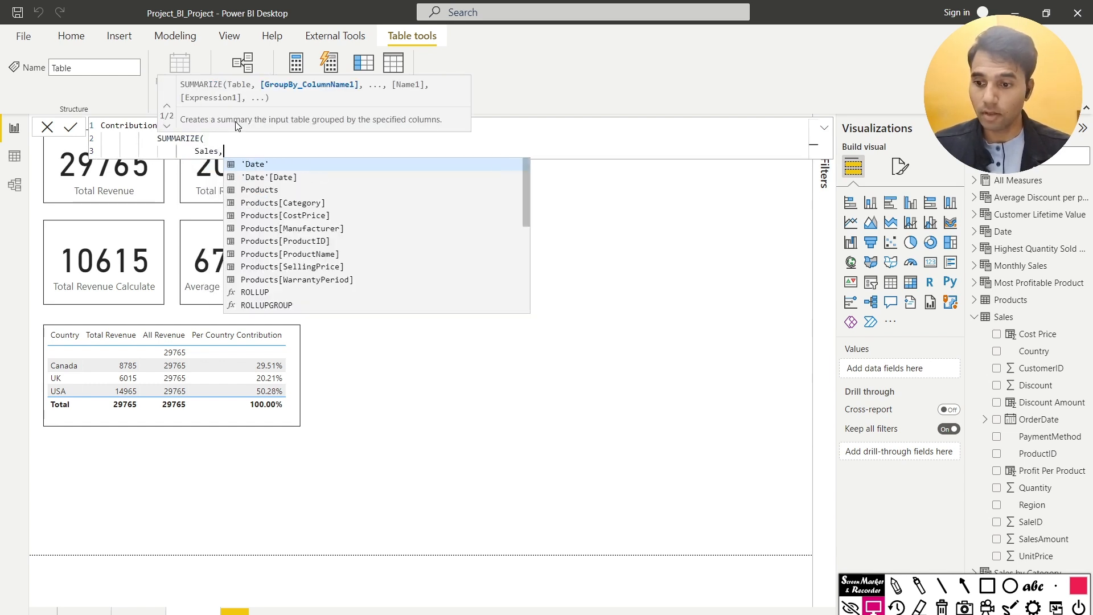
# Step: Add Sales[Country] as the group-by column of the SUMMARIZE expression
pyautogui.hotkey('shift', 'Return')
pyautogui.press('Tab')
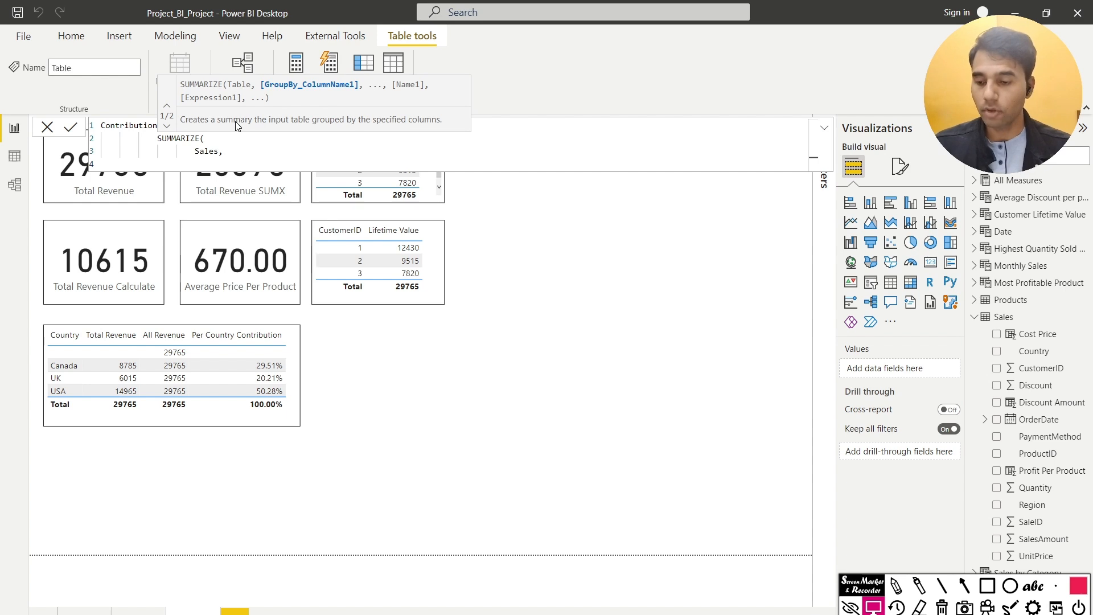
pyautogui.write('Sale')
pyautogui.press('Down')
pyautogui.press('Down')
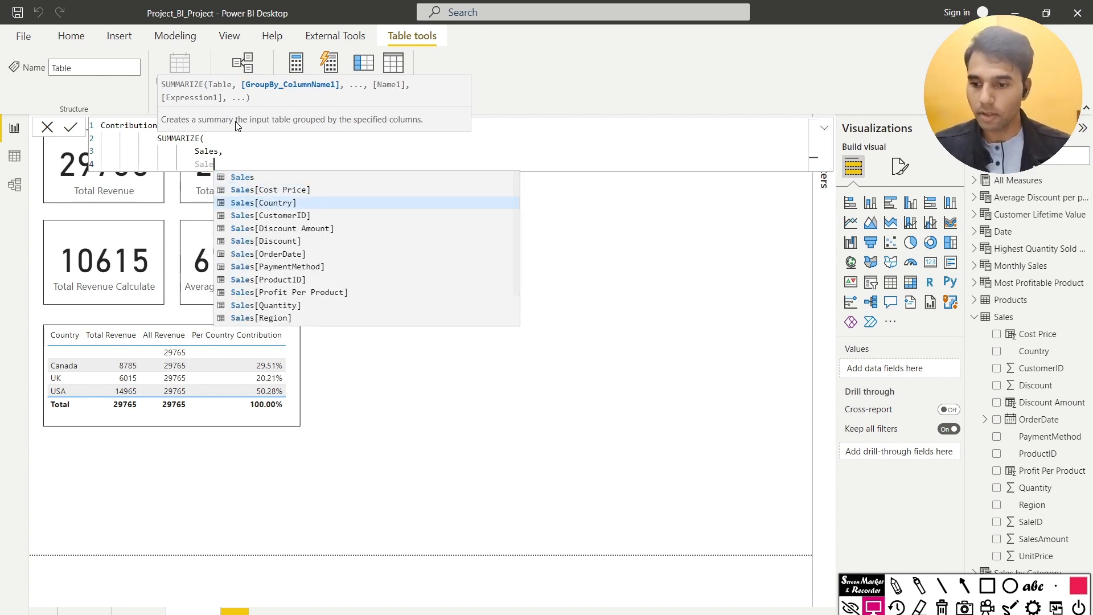
pyautogui.press('Tab')
pyautogui.write(',')
pyautogui.hotkey('shift', 'Return')
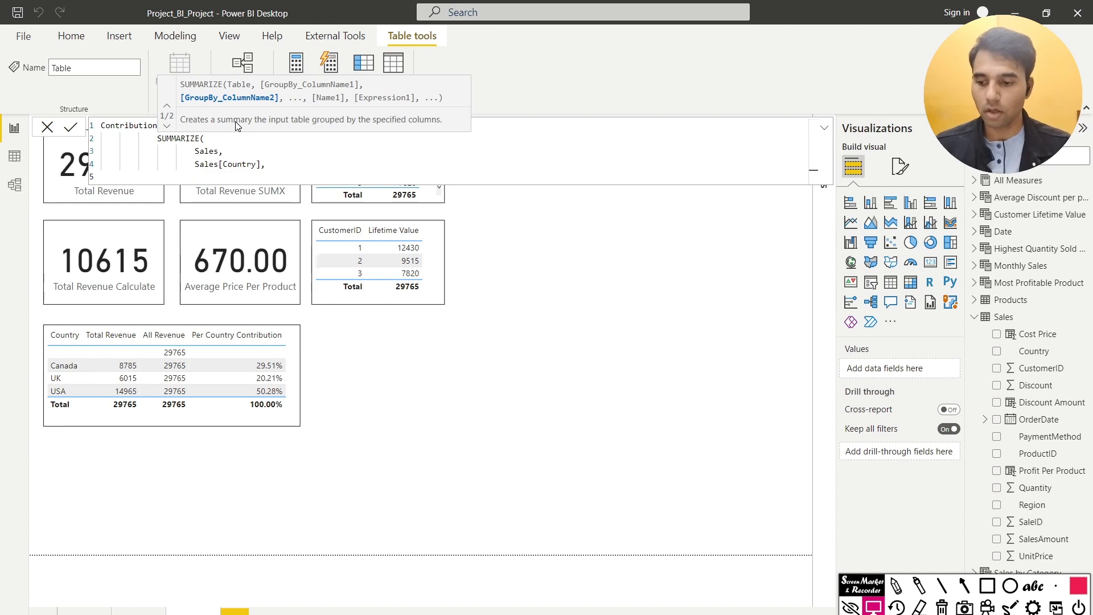
# Step: Add a "Total Revenue" column to the SUMMARIZE expression and begin its formula with SUMX over the Sales table
pyautogui.write('"')
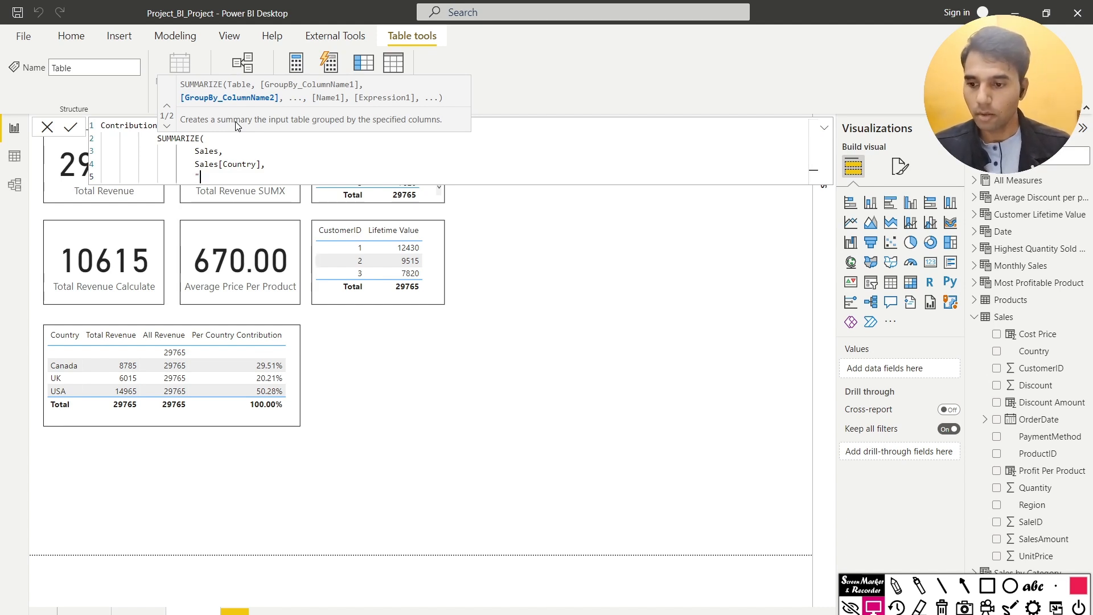
pyautogui.write('Total Reve')
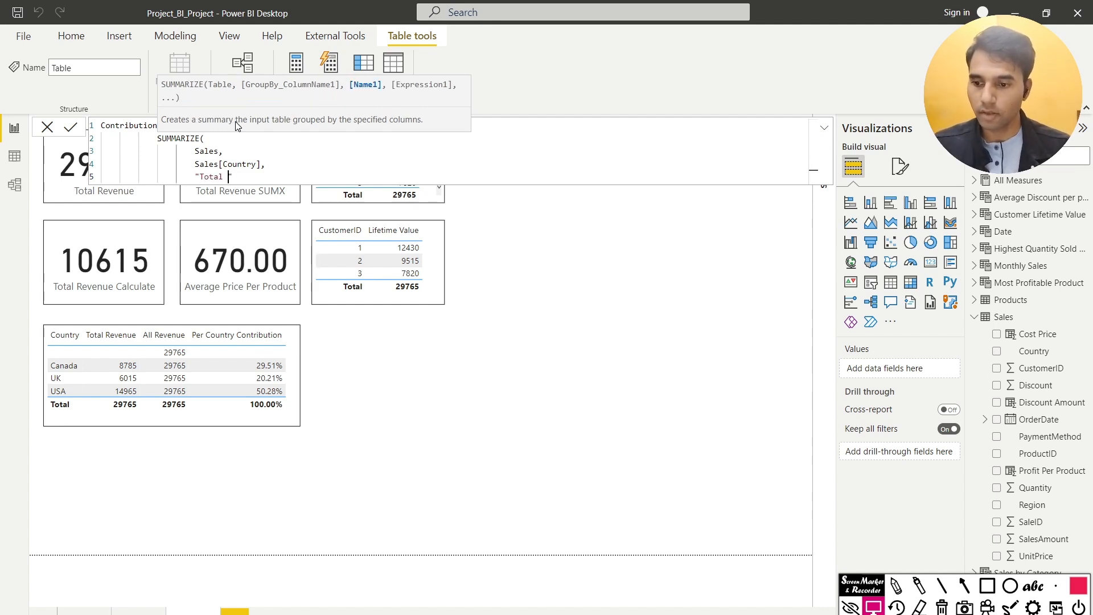
pyautogui.write('nue", ')
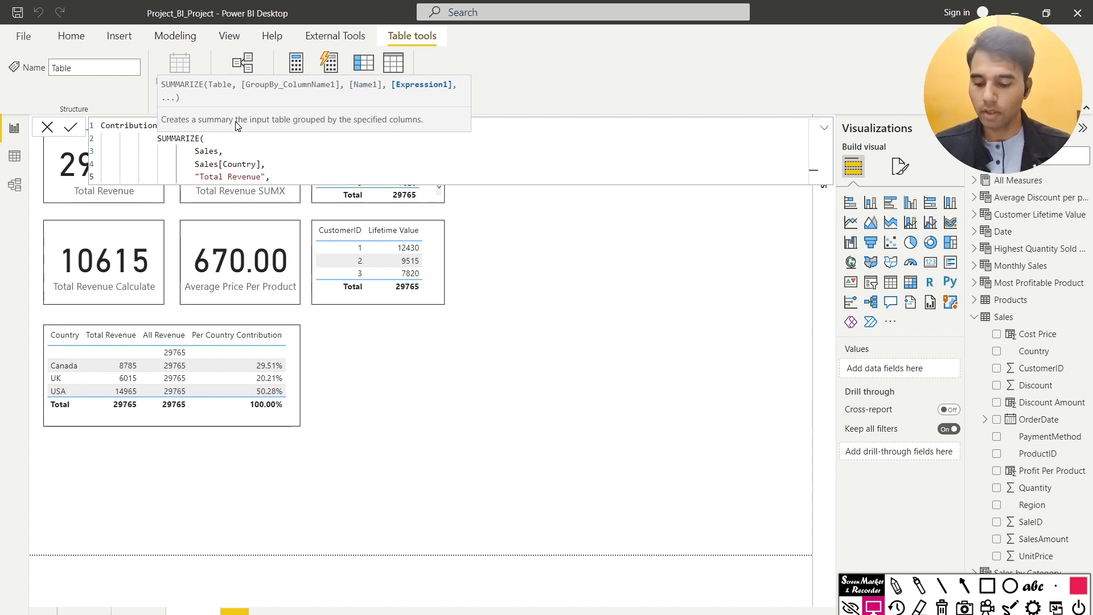
pyautogui.write('SUMZ')
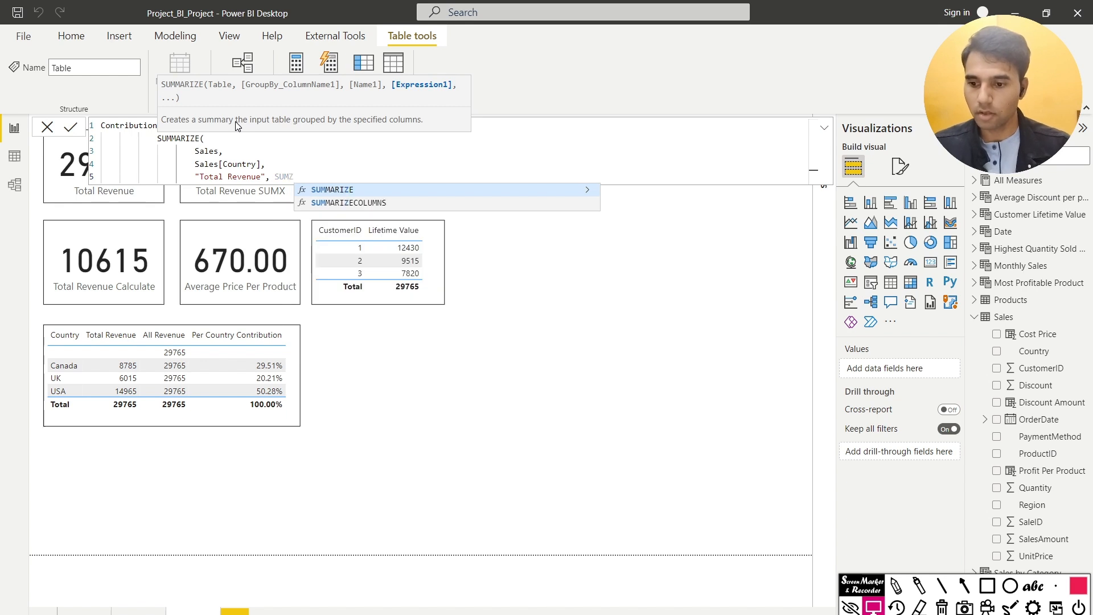
pyautogui.press('BackSpace')
pyautogui.write('X')
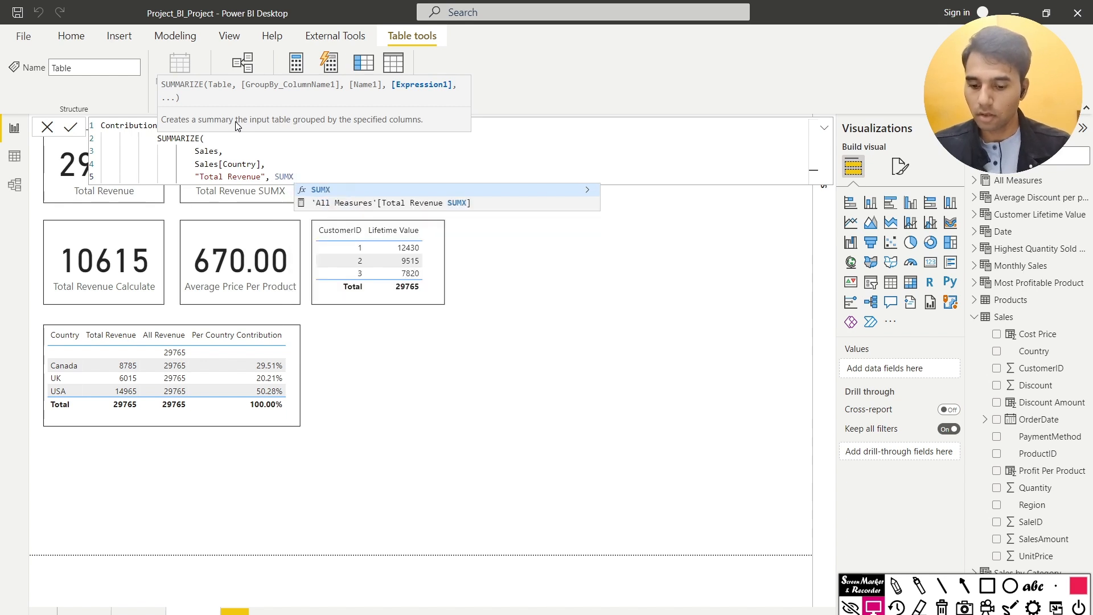
pyautogui.write('(Sales, ')
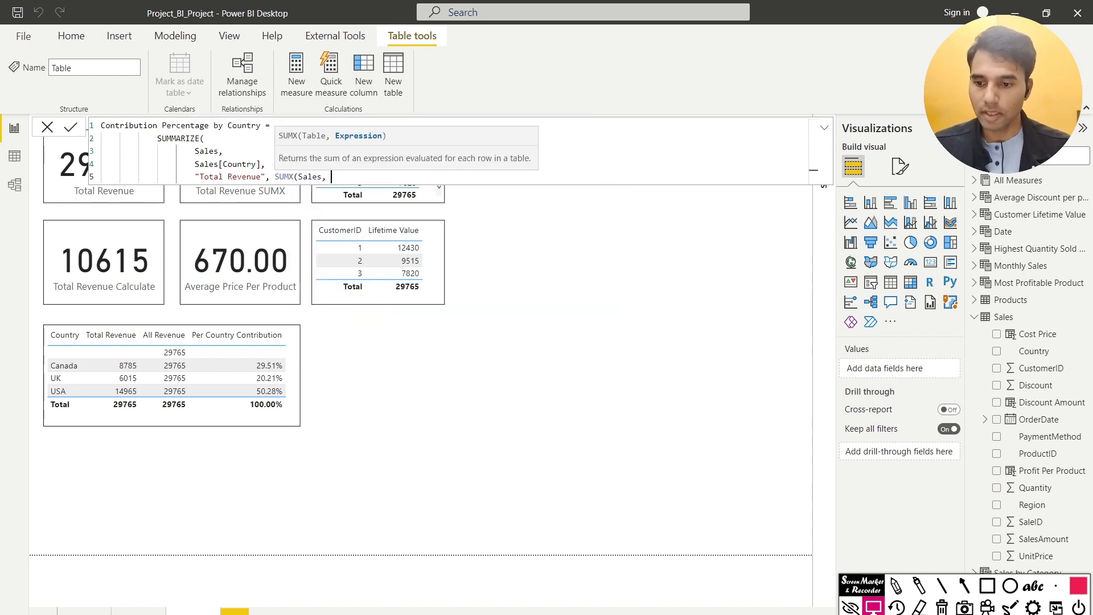
# Step: Use Sales[SalesAmount] as the SUMX expression, close the function, and start a new line after a comma
pyautogui.write('Sales')
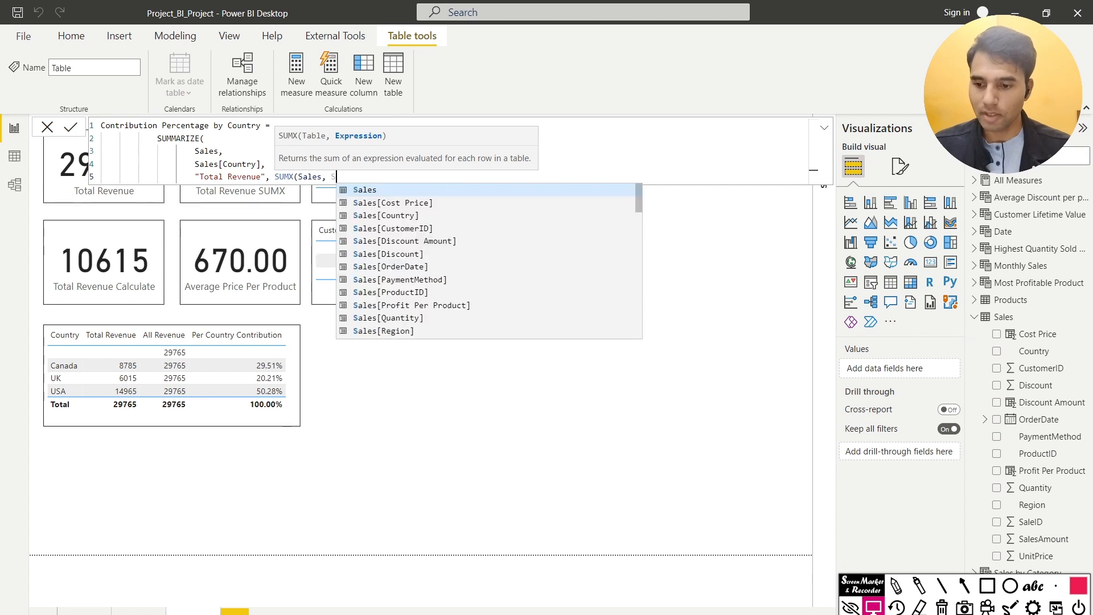
pyautogui.press('Down')
pyautogui.press('Down')
pyautogui.press('Down')
pyautogui.press('Down')
pyautogui.press('Down')
pyautogui.press('Down')
pyautogui.press('Down')
pyautogui.press('Down')
pyautogui.press('Down')
pyautogui.press('Down')
pyautogui.press('Down')
pyautogui.press('Down')
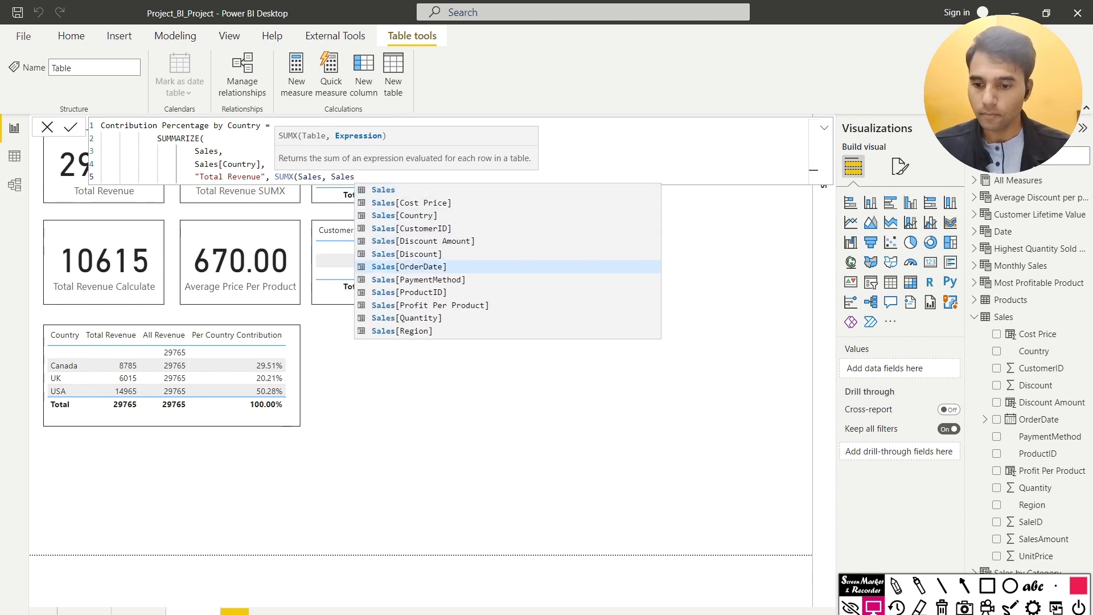
pyautogui.press('Down')
pyautogui.press('Tab')
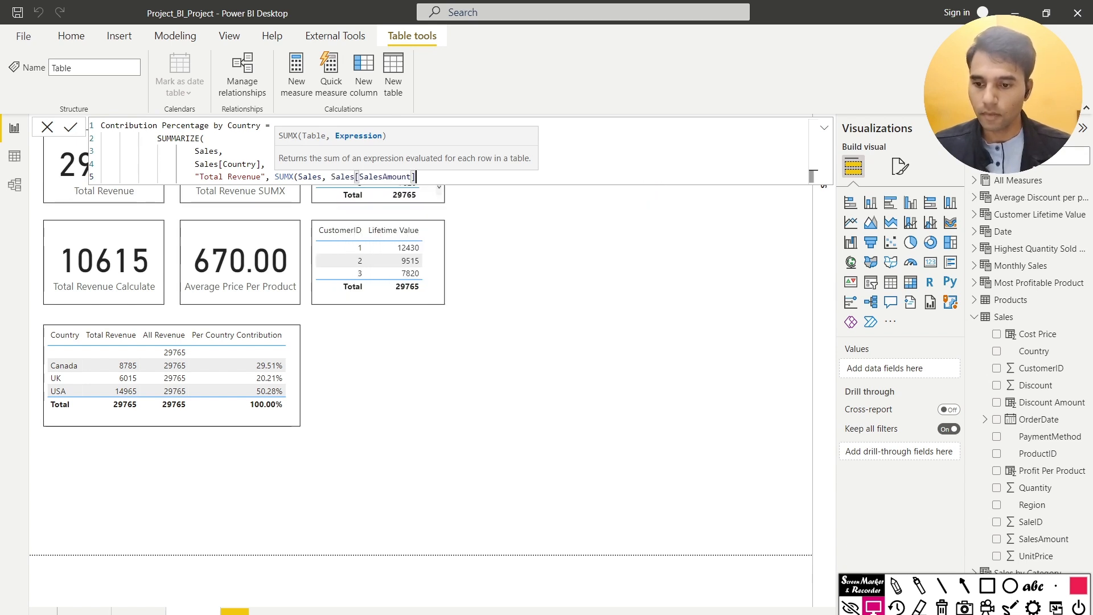
pyautogui.write('),')
pyautogui.hotkey('shift', 'Return')
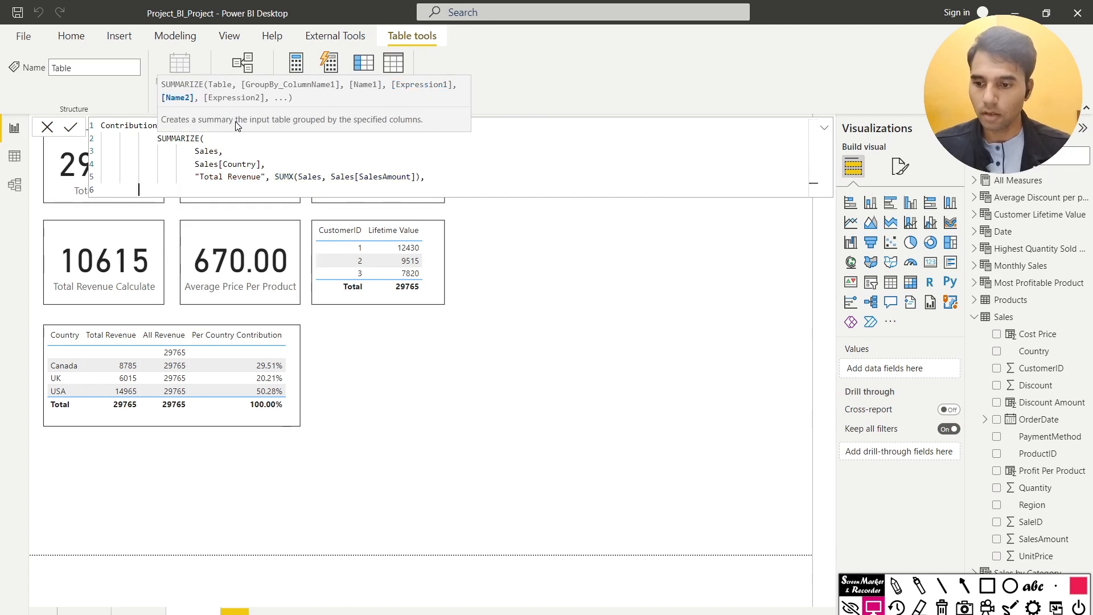
# Step: Add a second output column named "All Revenue" to the SUMMARIZE expression
pyautogui.write('""')
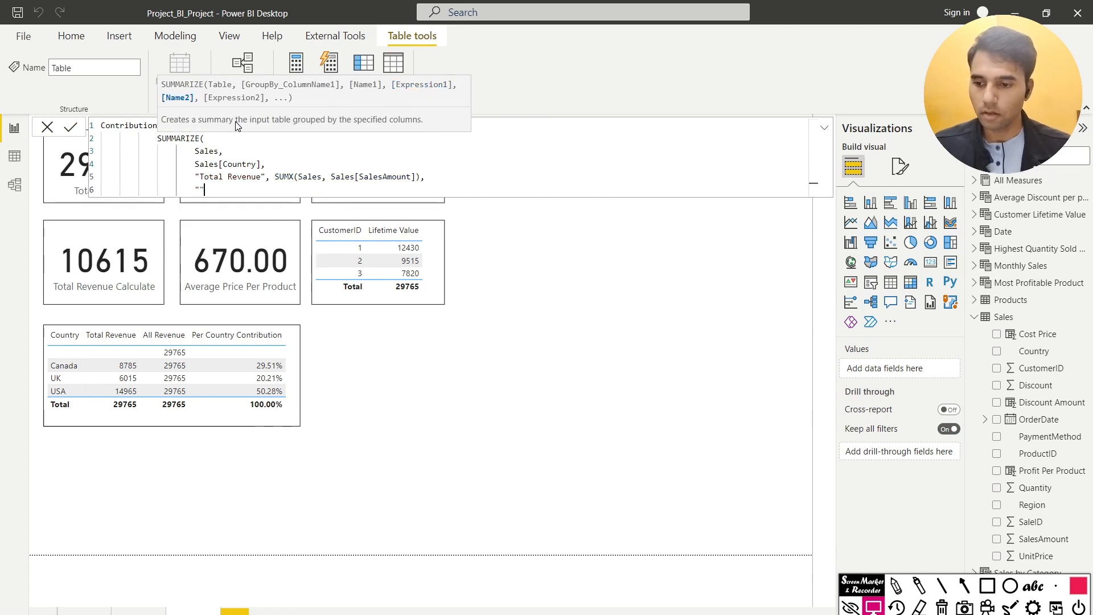
pyautogui.press('Left')
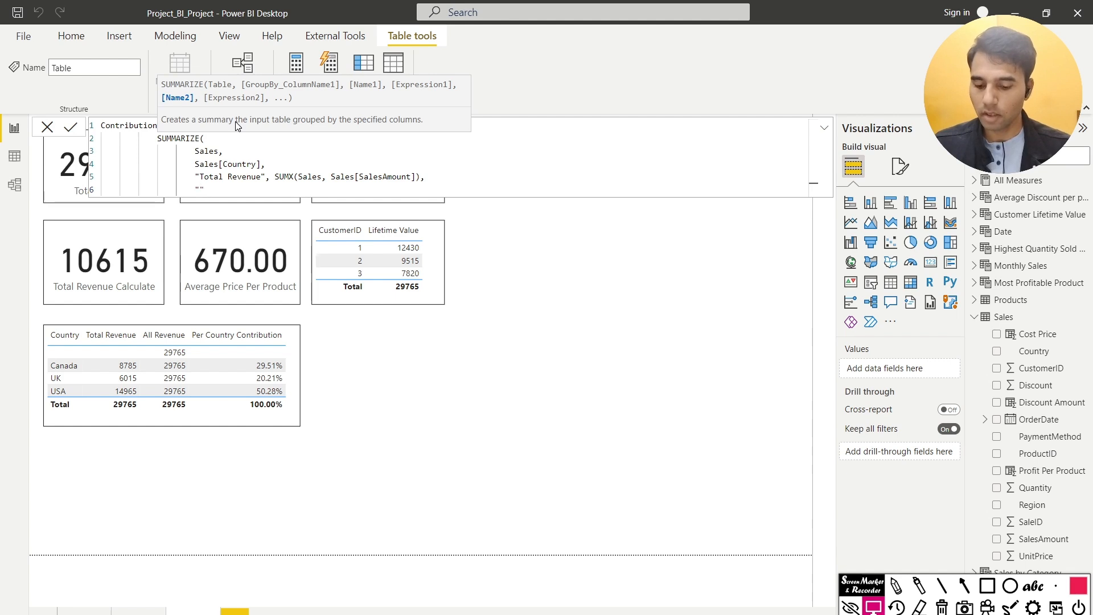
pyautogui.write('All Revenu')
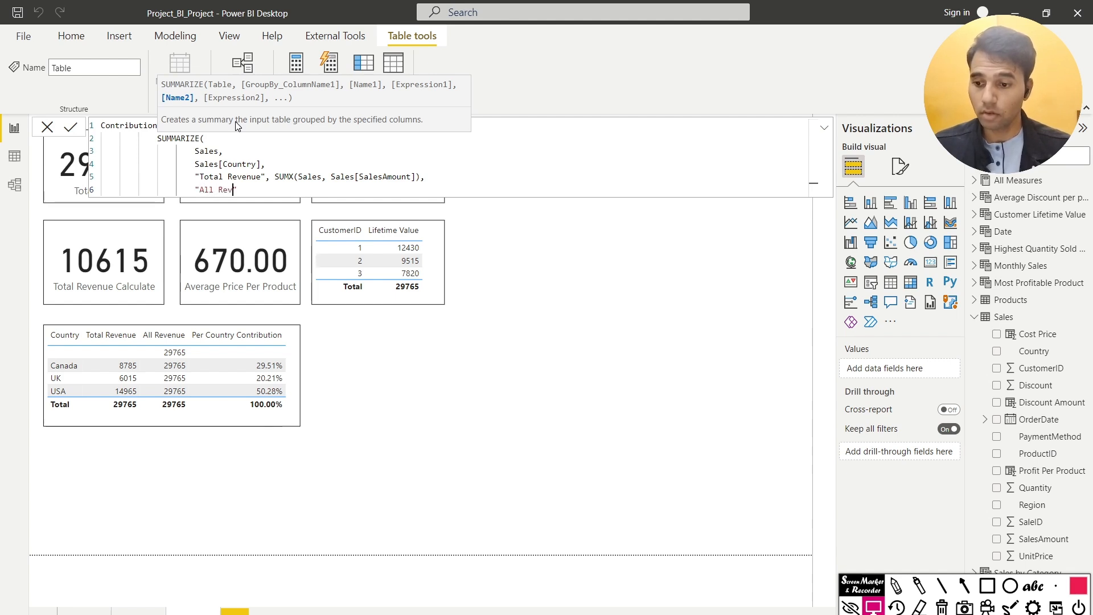
pyautogui.write('e",')
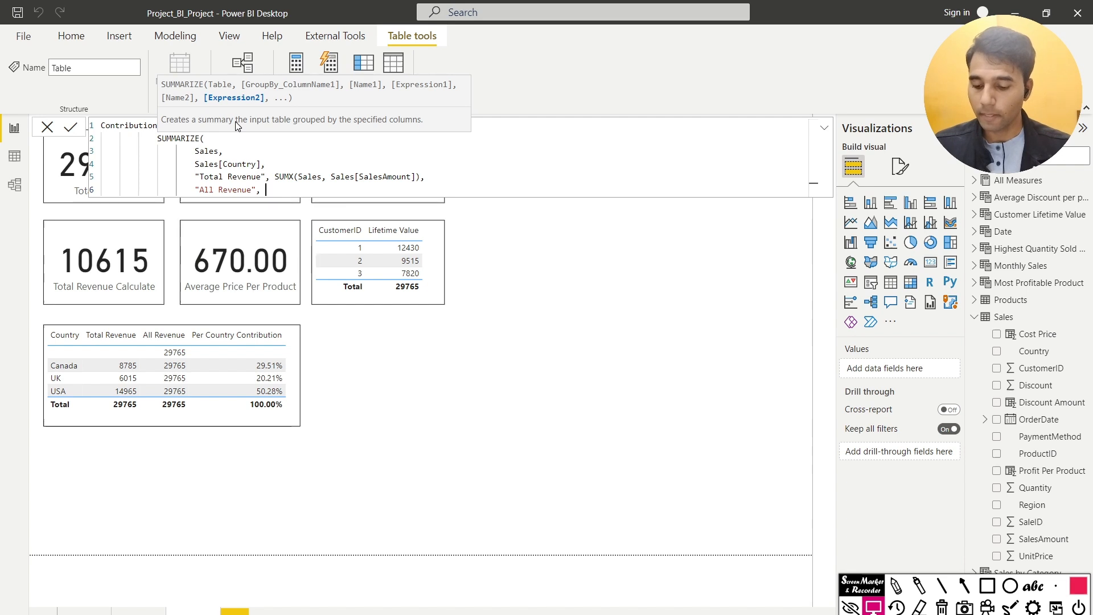
# Step: Define All Revenue as CALCULATE( SUMX(Sales, Sales[SalesAmount]), ALL(Sales))
pyautogui.write(' CALCULATE( ')
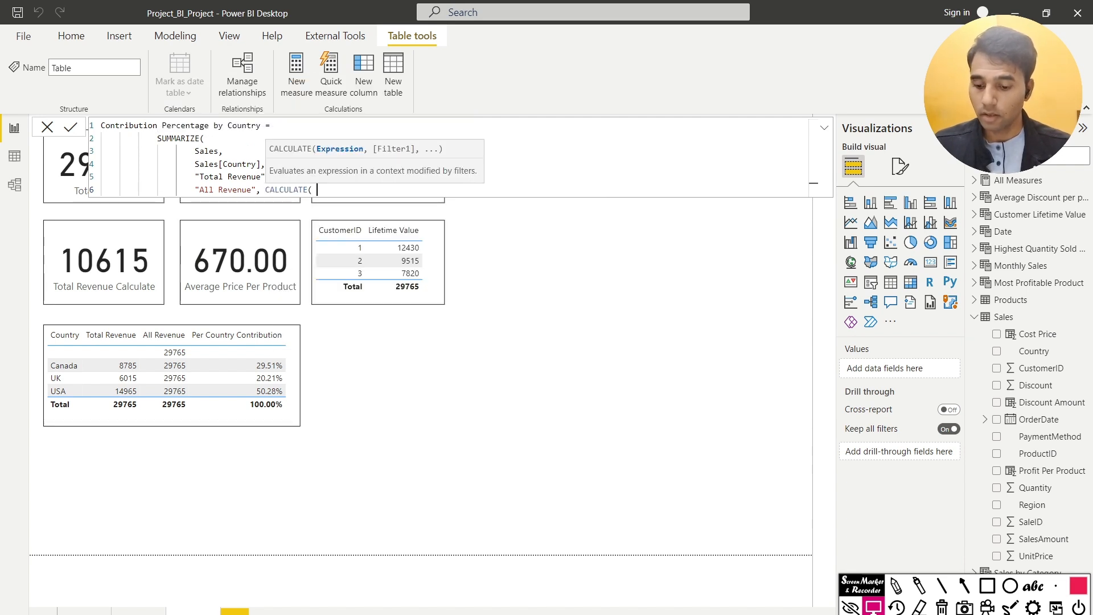
pyautogui.write('SUMX(S')
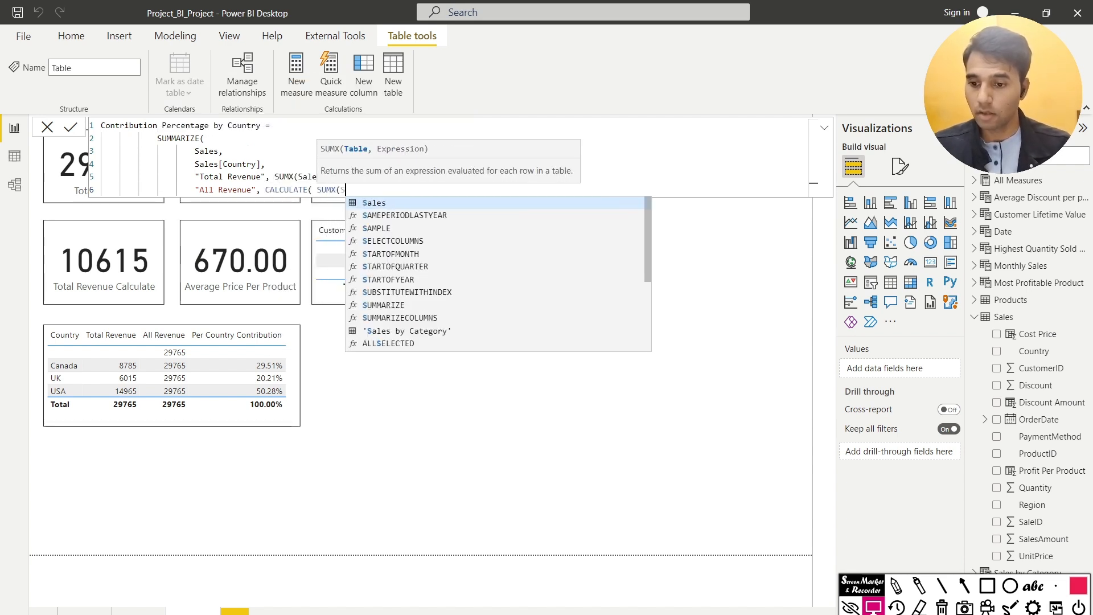
pyautogui.write('ales, ')
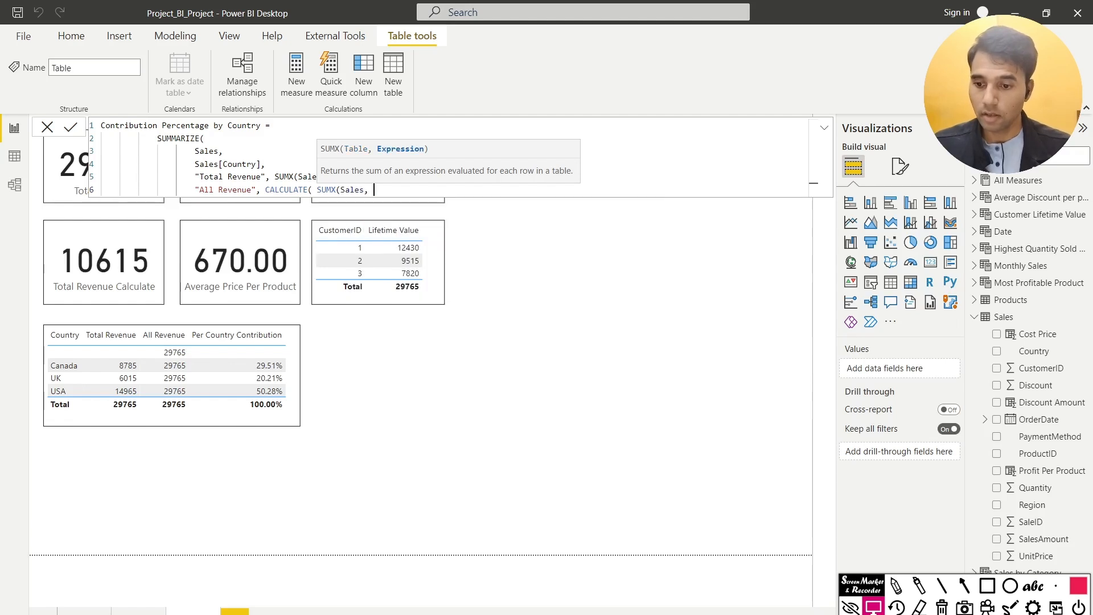
pyautogui.write('Sal')
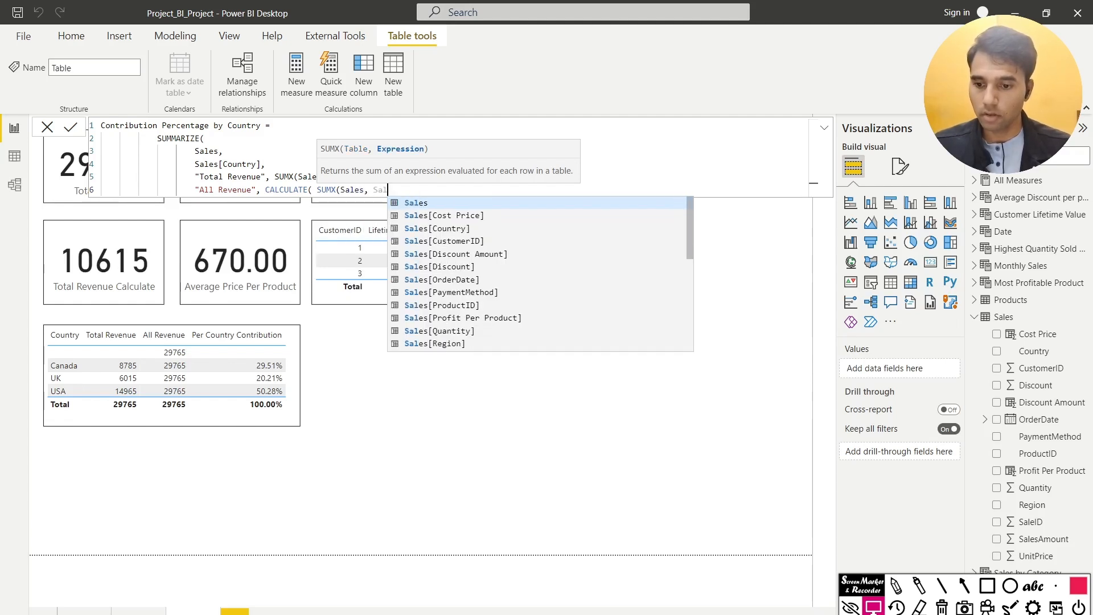
pyautogui.write('esm')
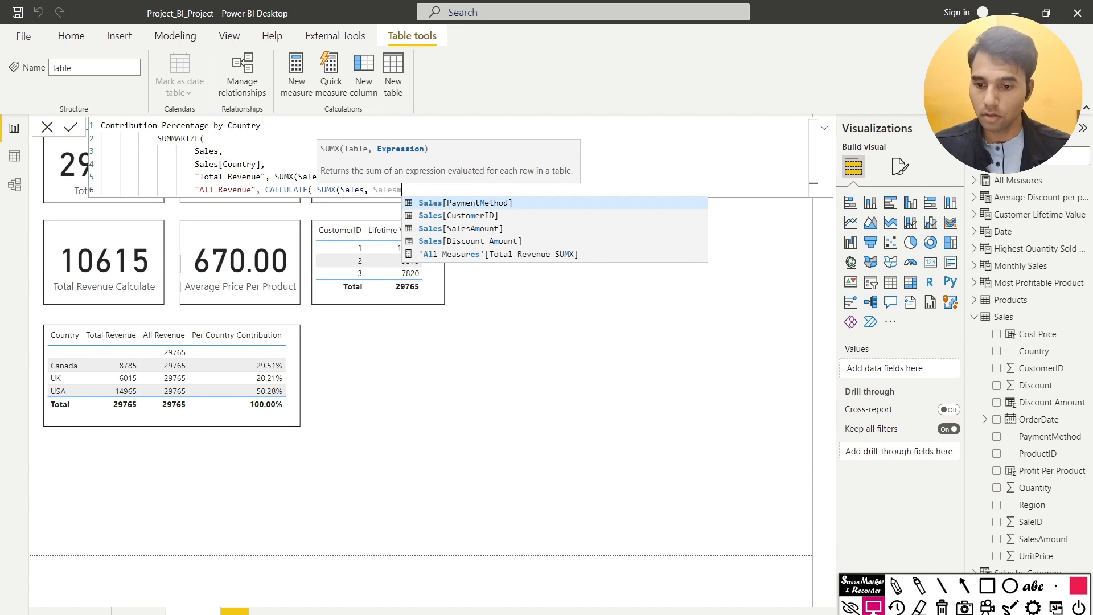
pyautogui.press('Down')
pyautogui.press('Down')
pyautogui.press('Tab')
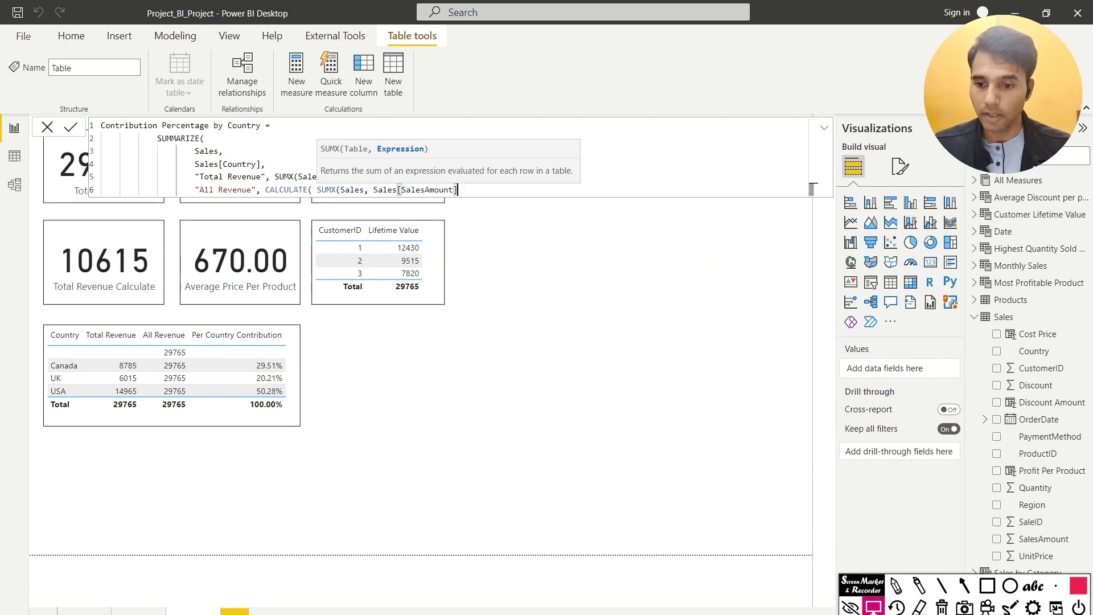
pyautogui.write('), ALL(')
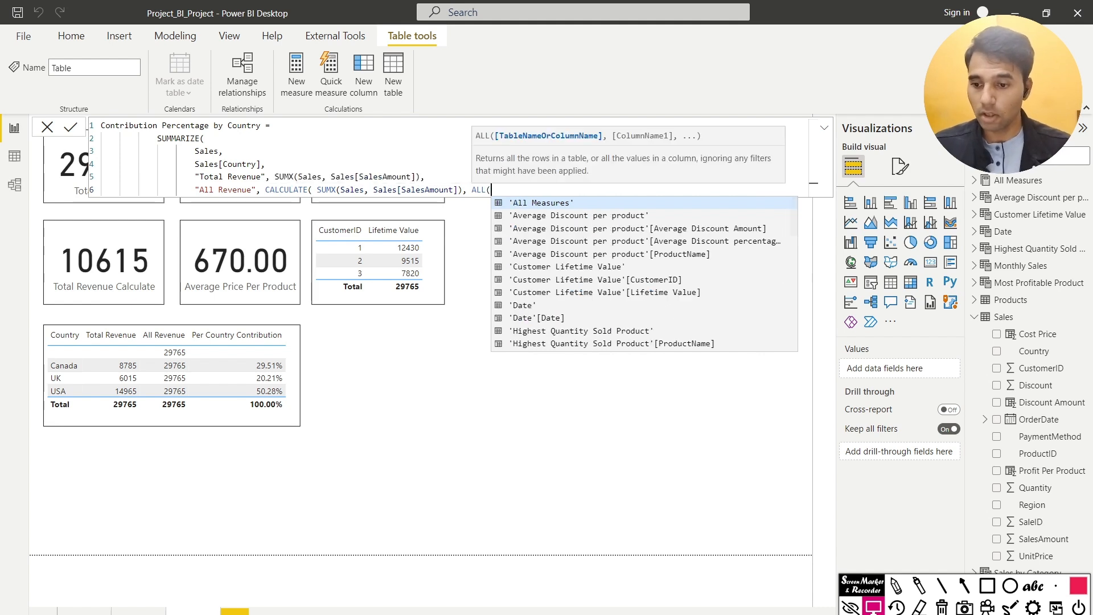
pyautogui.write('Sales))')
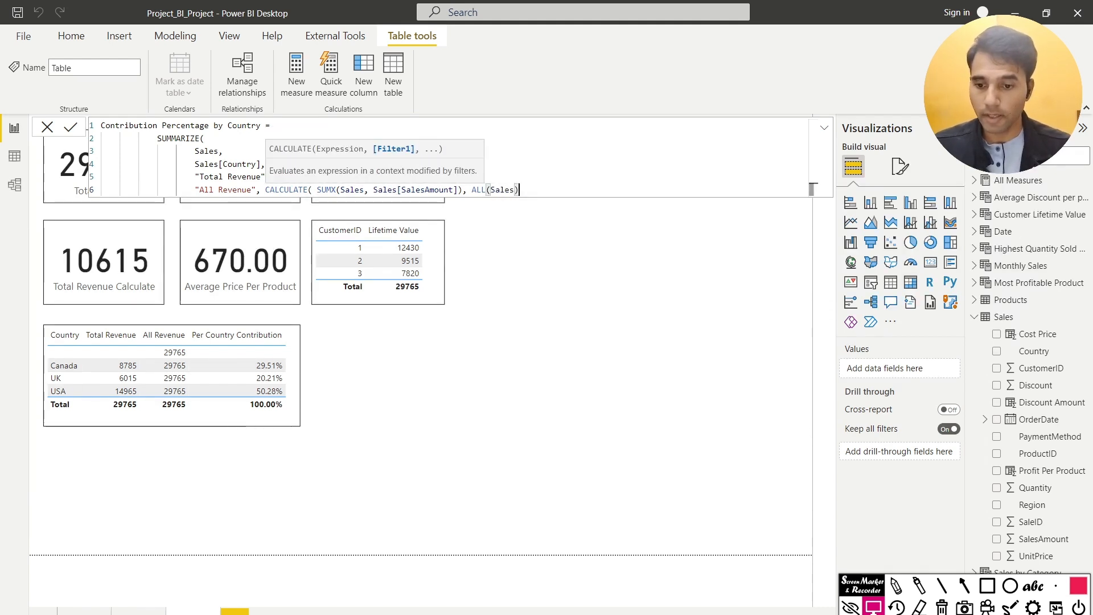
# Step: Add a third output column named "Per Country Contribution" on a new line, separated by a comma from the All Revenue expression
pyautogui.press('Return')
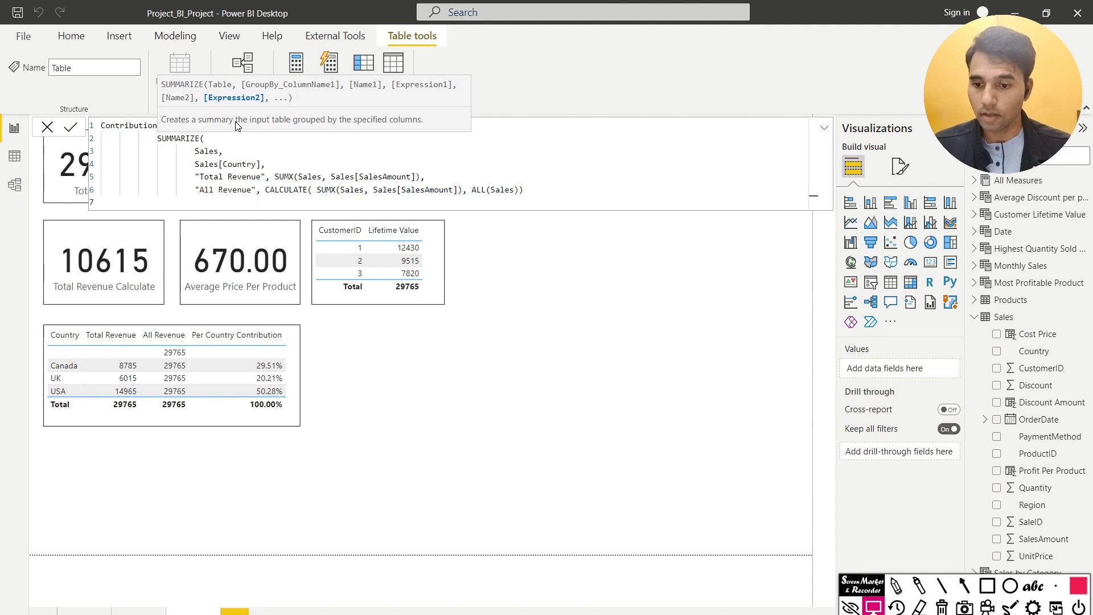
pyautogui.press('Tab')
pyautogui.press('Tab')
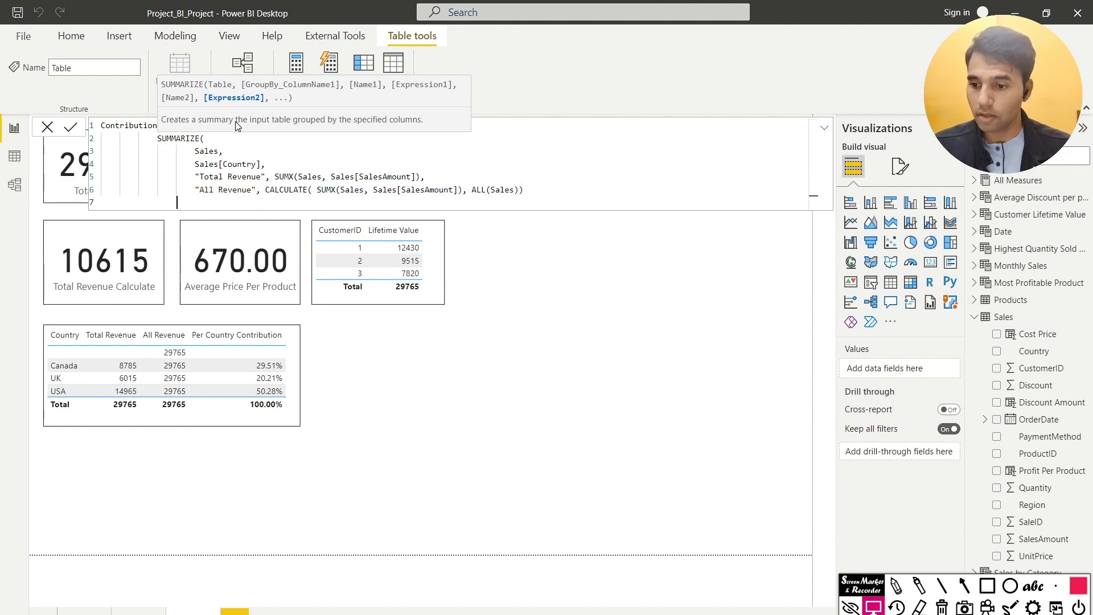
pyautogui.write('""')
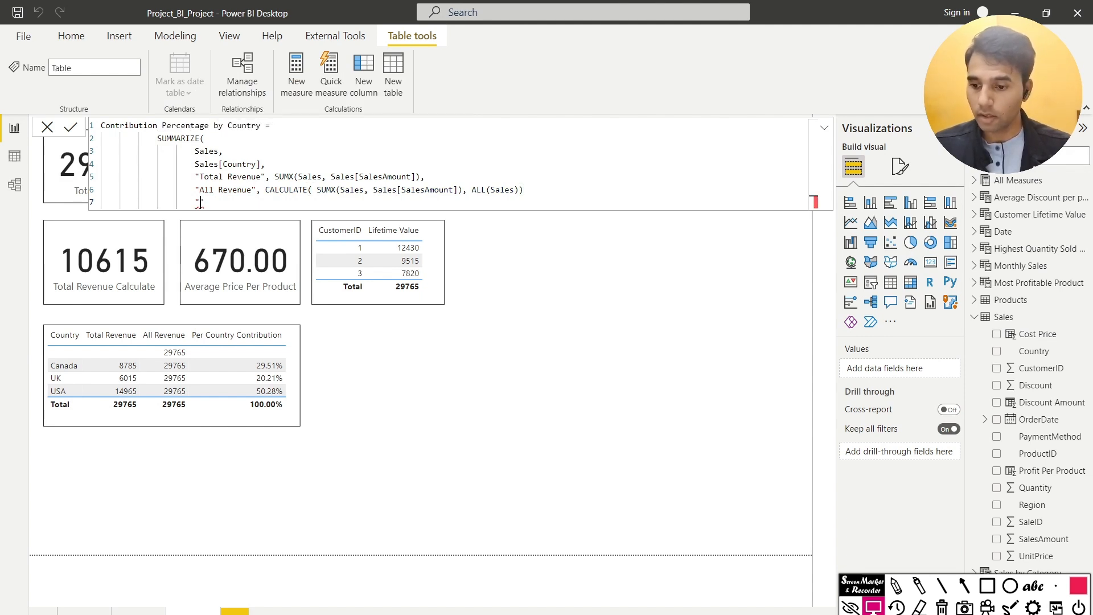
pyautogui.write('Per Coun')
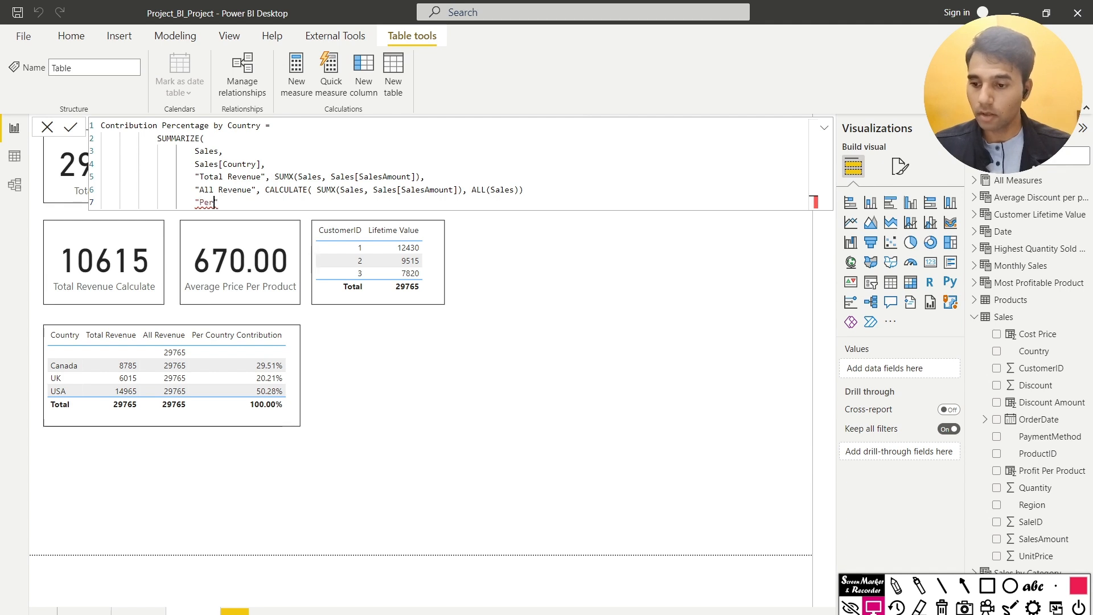
pyautogui.write('try Contru')
pyautogui.write('bution')
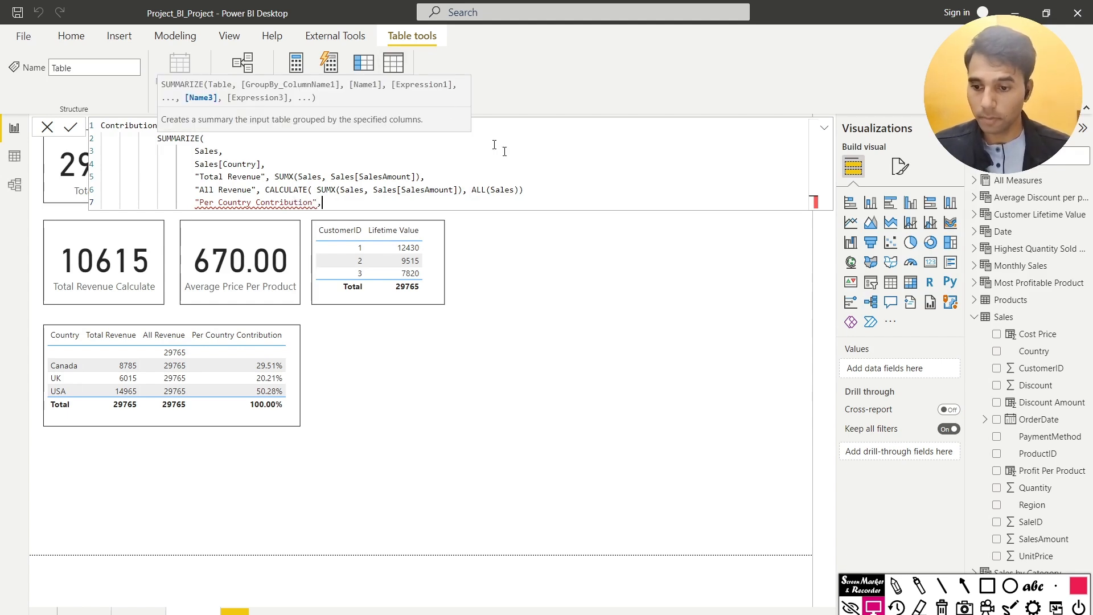
pyautogui.click(529, 189)
pyautogui.write(',')
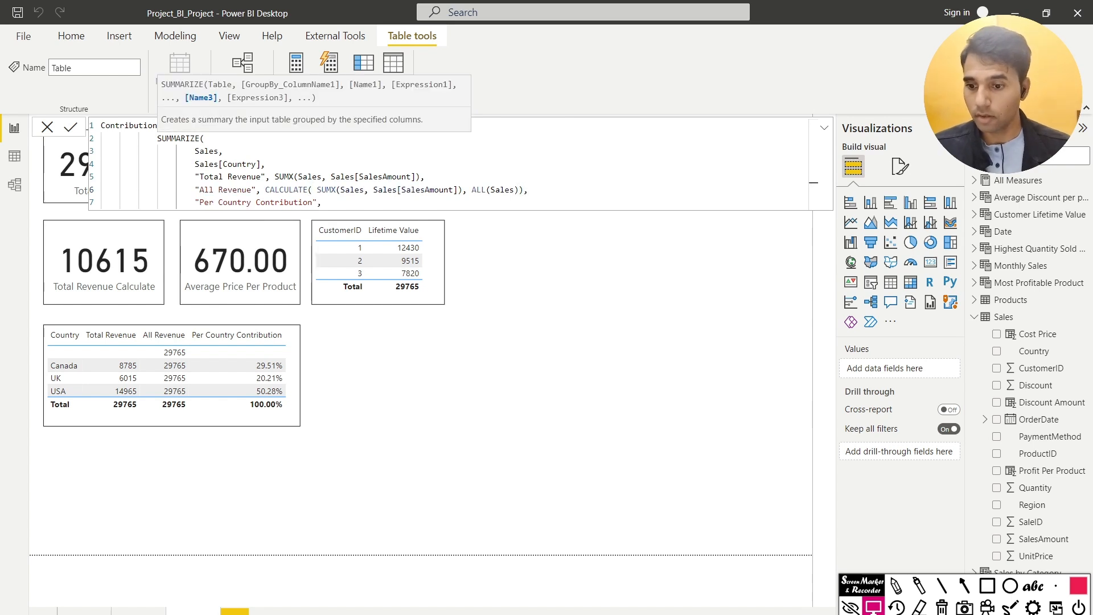
# Step: Begin the Per Country Contribution formula with DIVIDE, copying the Total Revenue expression SUMX(Sales, Sales[SalesAmount]) as the numerator
pyautogui.click(322, 202)
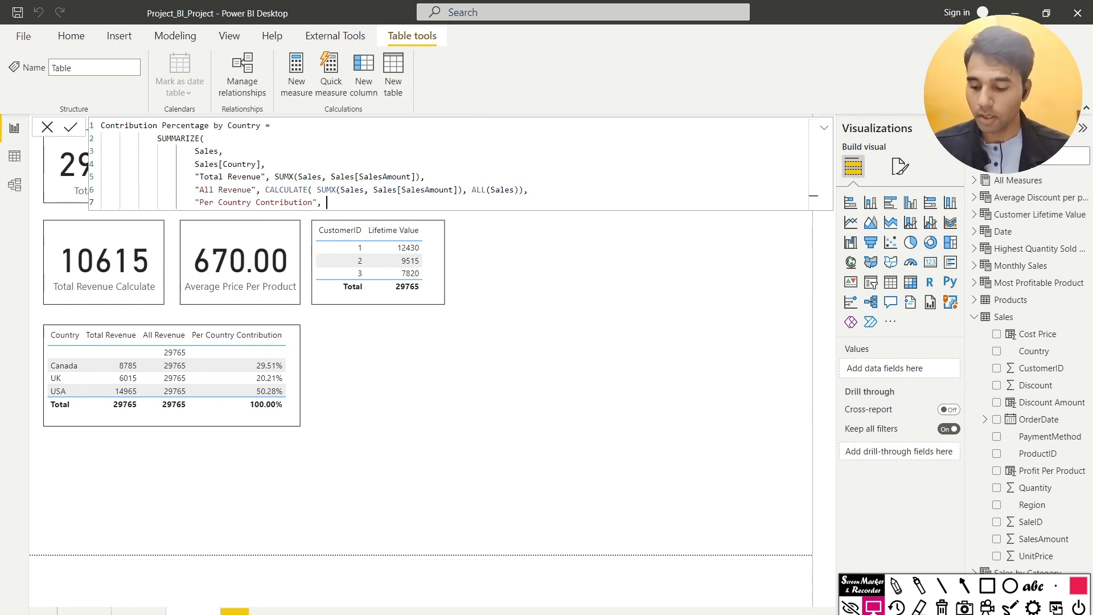
pyautogui.write('Div')
pyautogui.press('Tab')
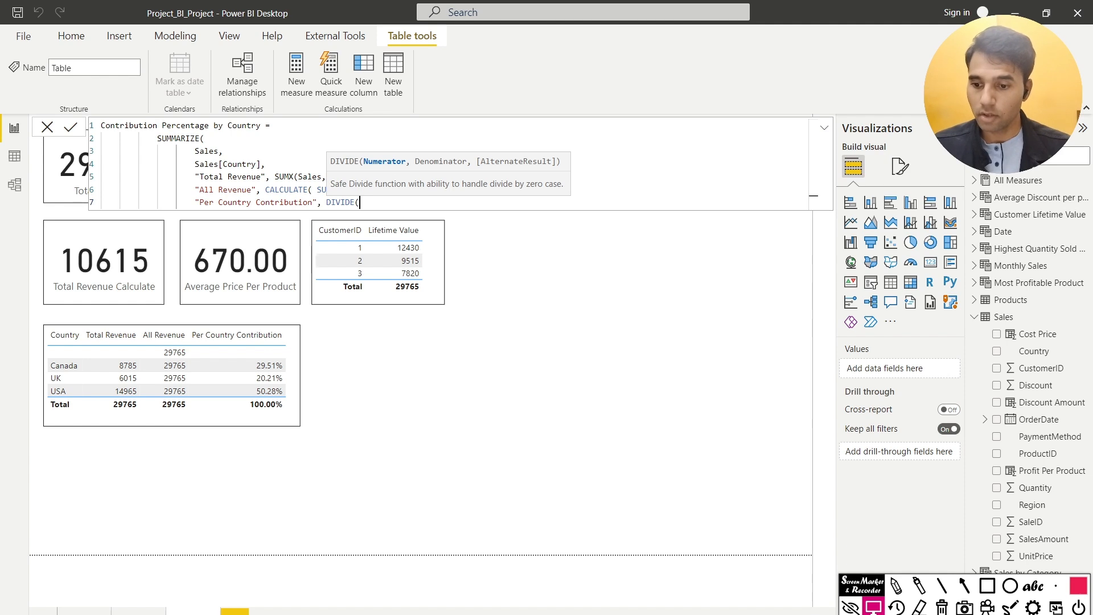
pyautogui.moveTo(274, 176); pyautogui.dragTo(425, 177)
pyautogui.hotkey('ctrl', 'c')
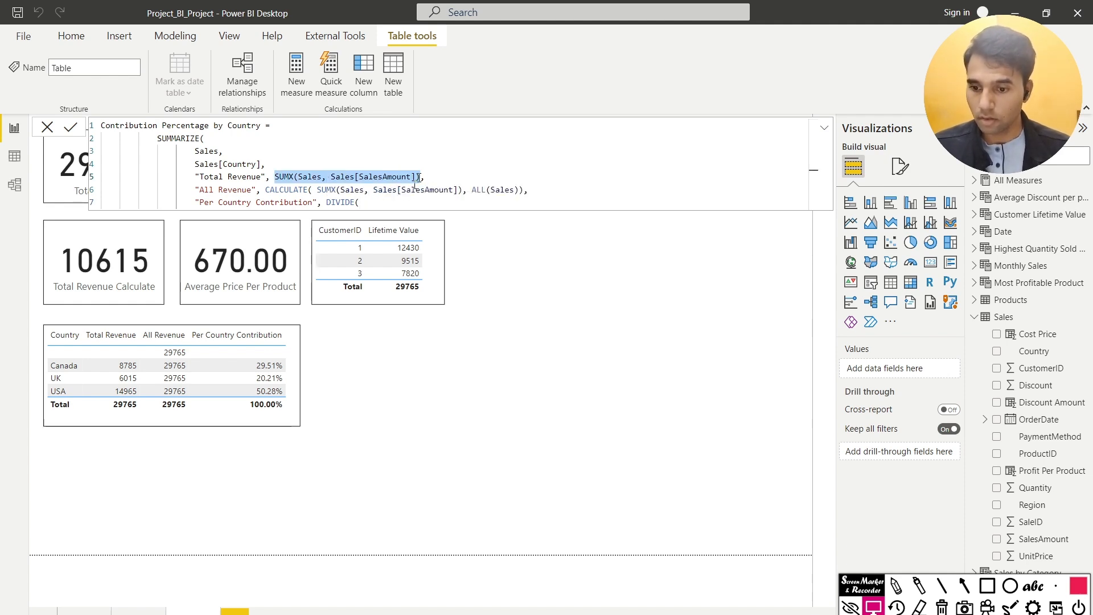
pyautogui.click(364, 202)
pyautogui.hotkey('ctrl', 'v')
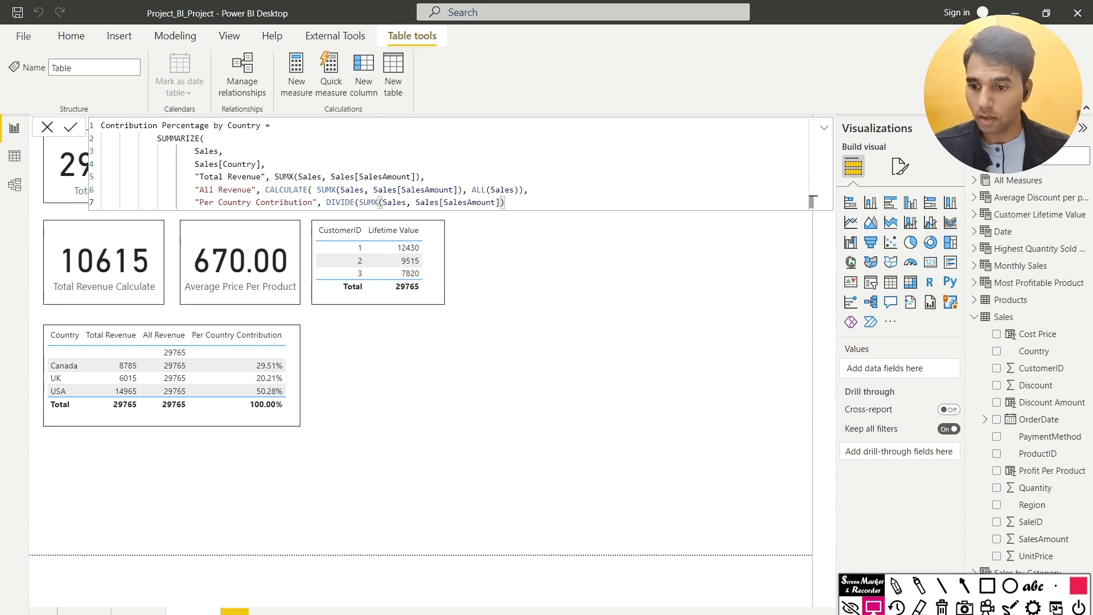
# Step: Copy the All Revenue CALCULATE expression into DIVIDE as the denominator, after a comma
pyautogui.moveTo(265, 189); pyautogui.dragTo(528, 190)
pyautogui.hotkey('ctrl', 'c')
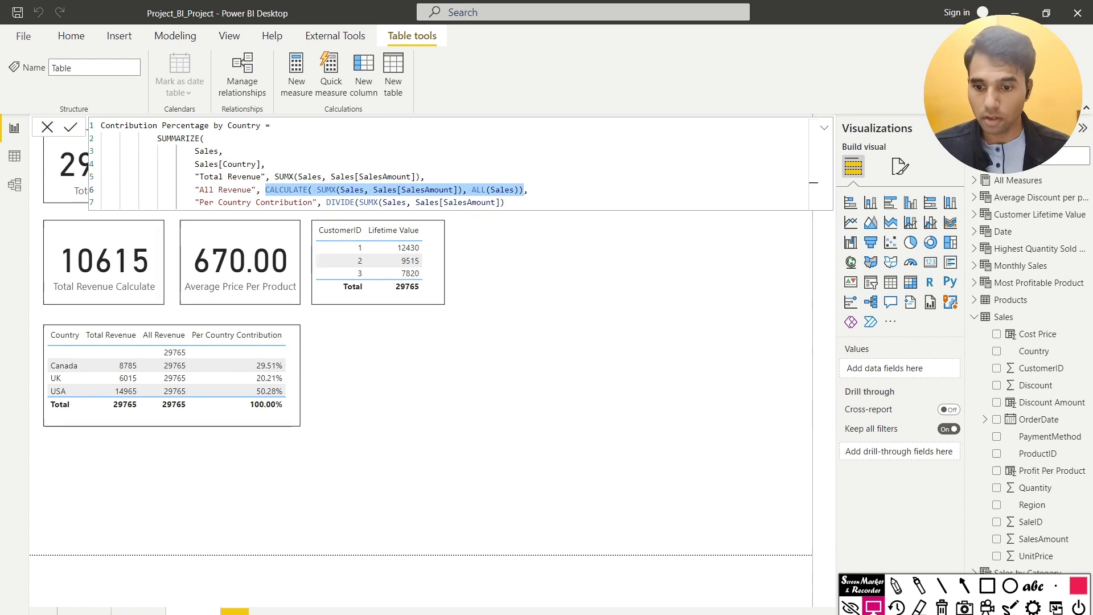
pyautogui.click(505, 202)
pyautogui.write(',')
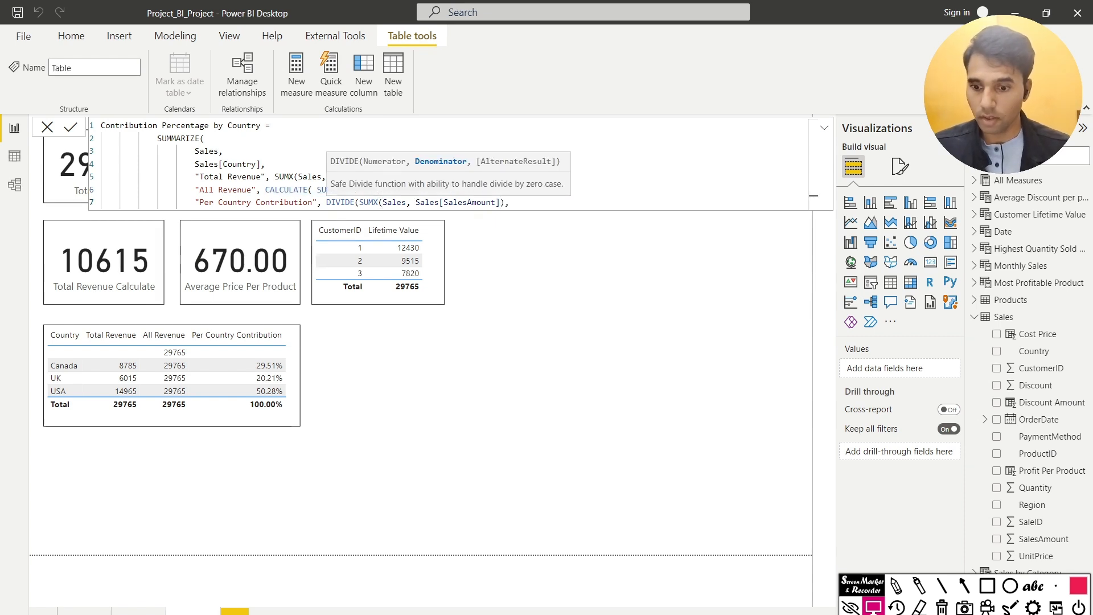
pyautogui.hotkey('ctrl', 'v')
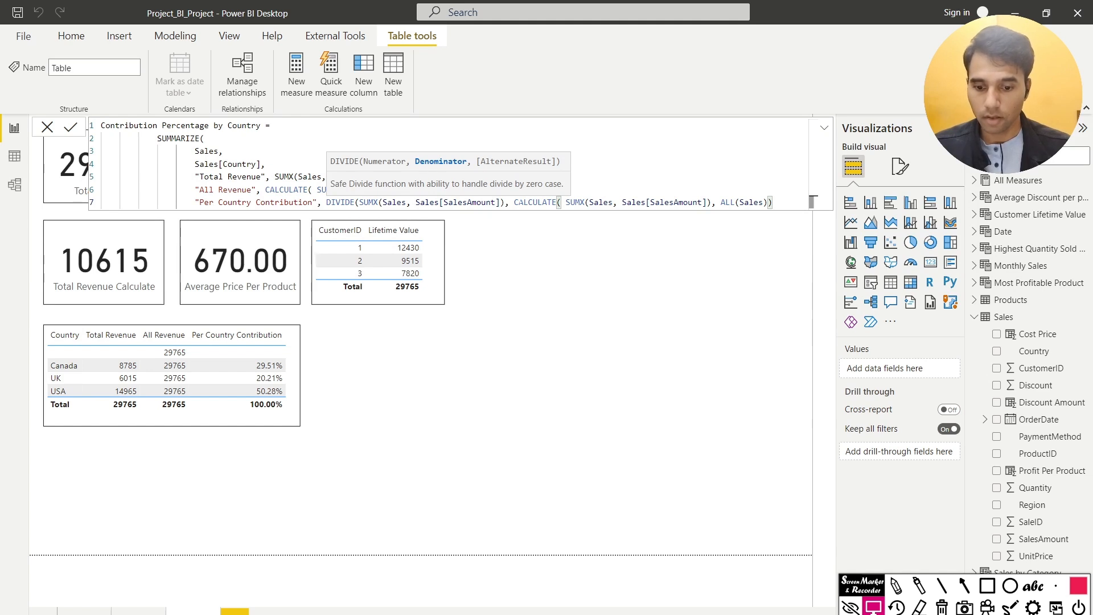
# Step: Finish DIVIDE with alternate result 0, multiply it by 100, close SUMMARIZE on a new line and commit the Contribution Percentage by Country table
pyautogui.write(',0')
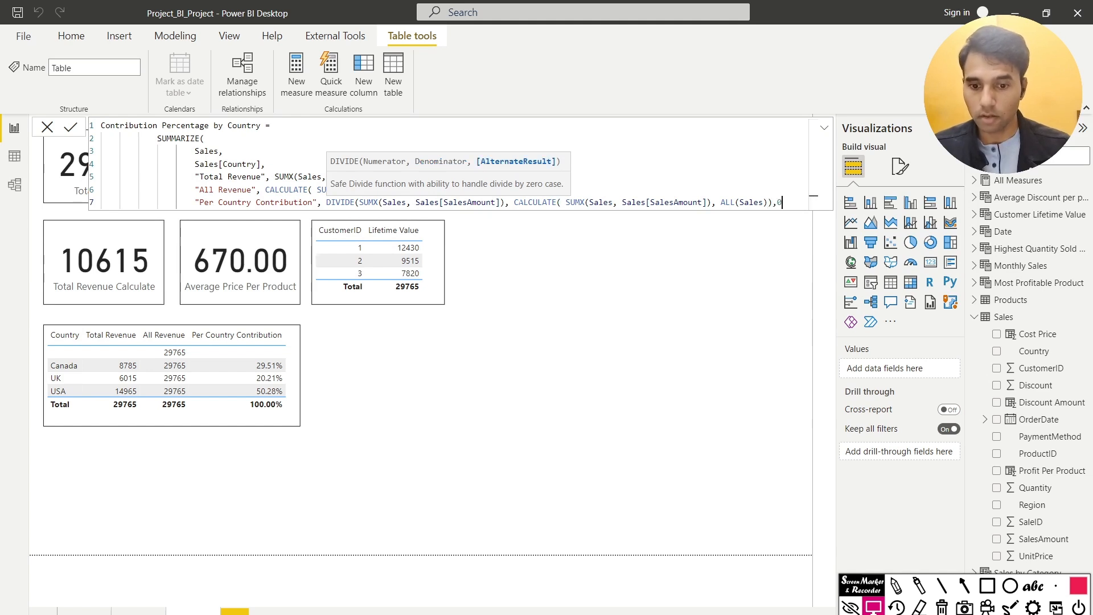
pyautogui.write(')')
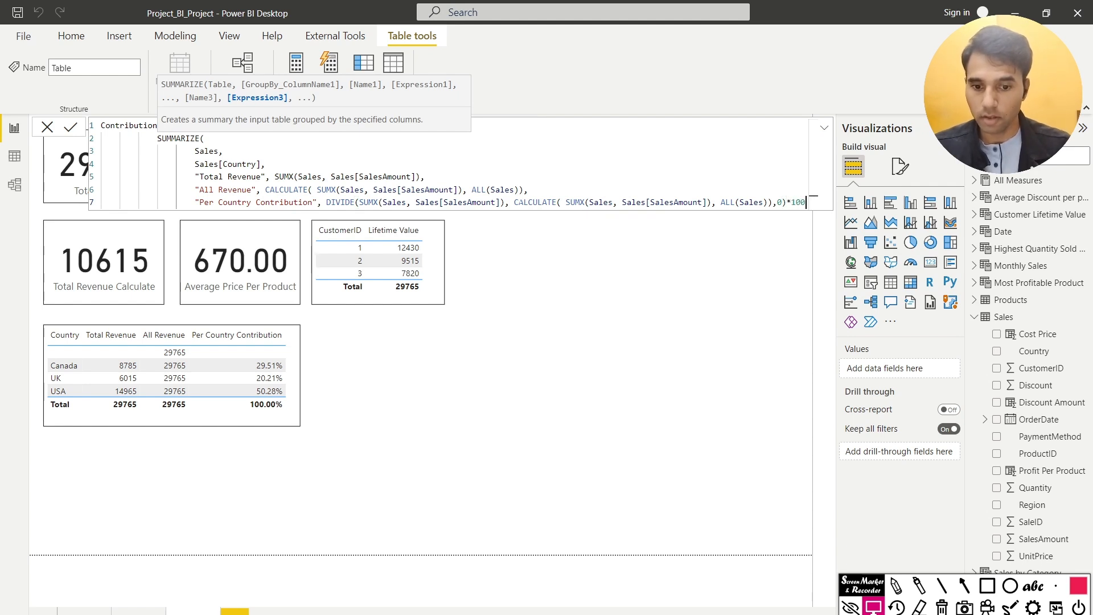
pyautogui.write('*100')
pyautogui.press('Return')
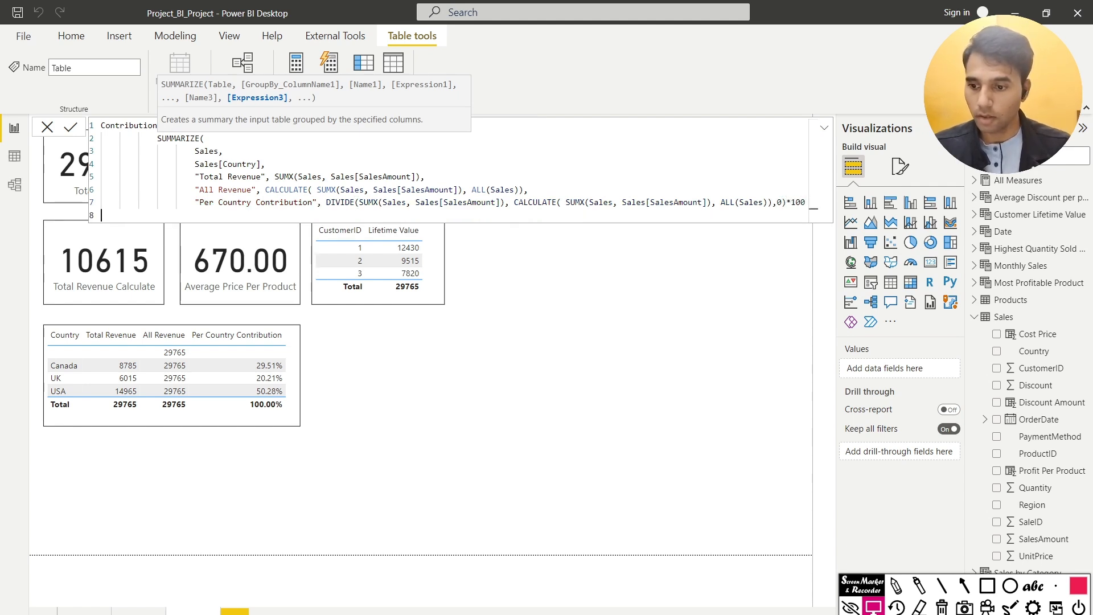
pyautogui.write(')')
pyautogui.press('Return')
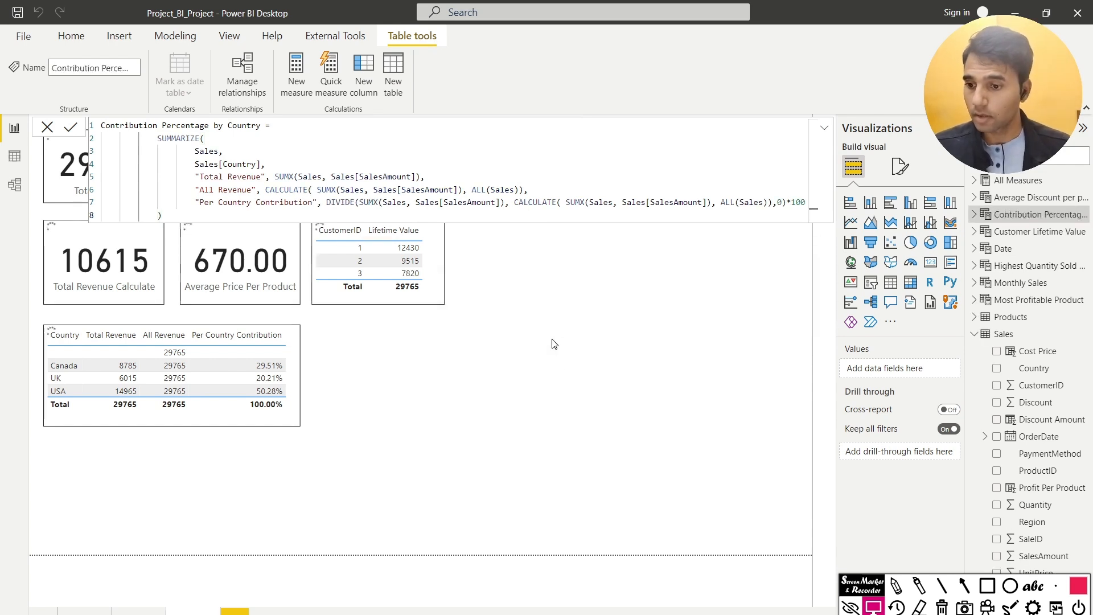
# Step: Place Country from Contribution Percentage by Country in a new table visual beside the existing country table, and widen the visual
pyautogui.click(974, 215)
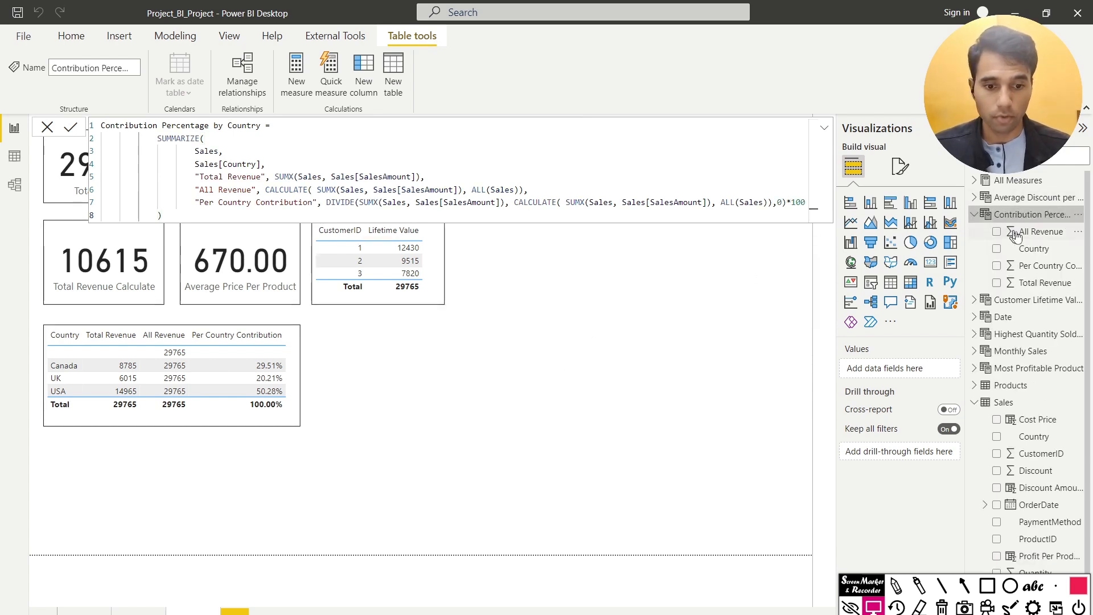
pyautogui.moveTo(1034, 249); pyautogui.dragTo(402, 346)
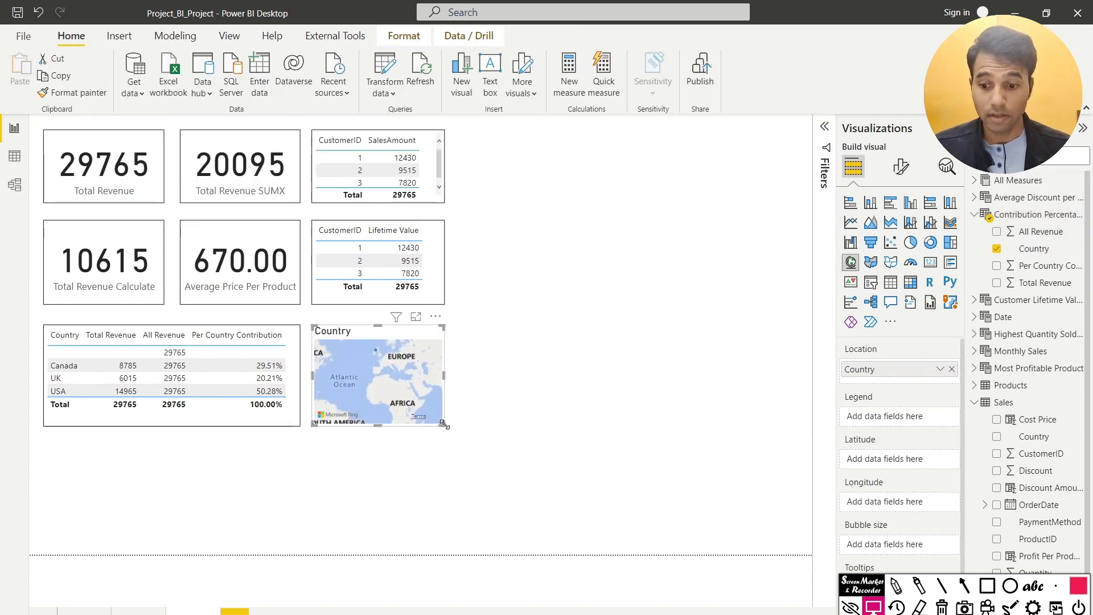
pyautogui.click(890, 282)
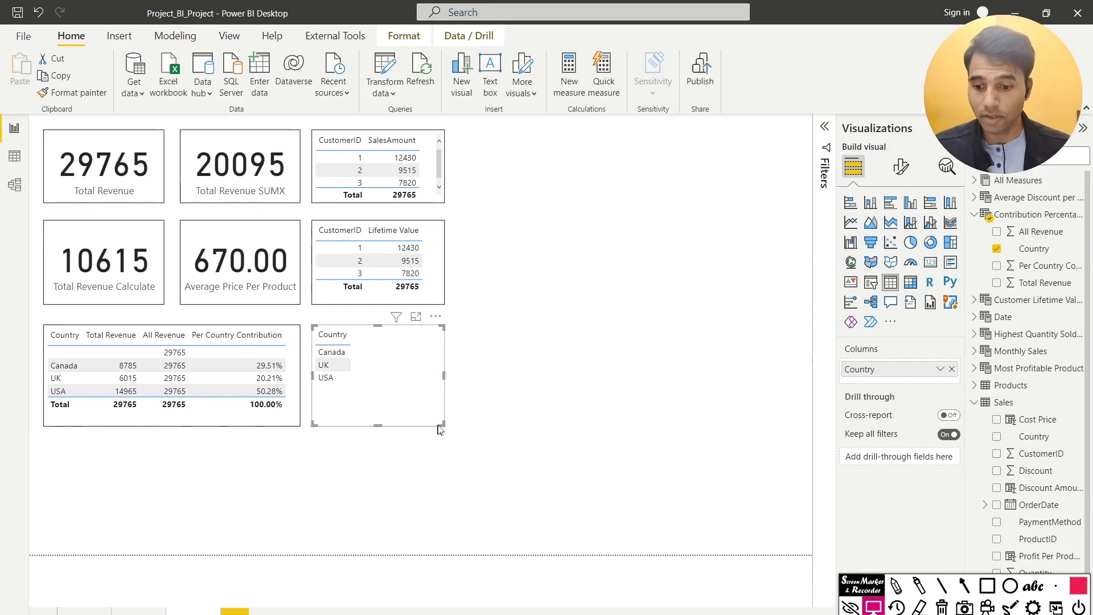
pyautogui.moveTo(444, 425); pyautogui.dragTo(571, 425)
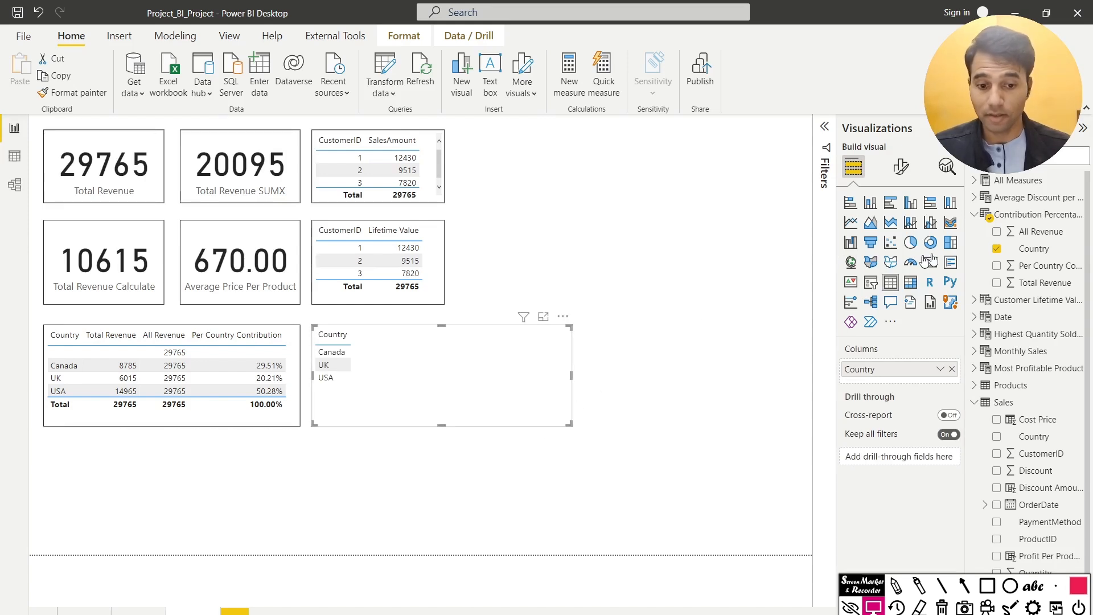
# Step: Add Total Revenue, All Revenue and Per Country Contribution from the calculated table to the new country table visual
pyautogui.moveTo(1044, 282); pyautogui.dragTo(393, 365)
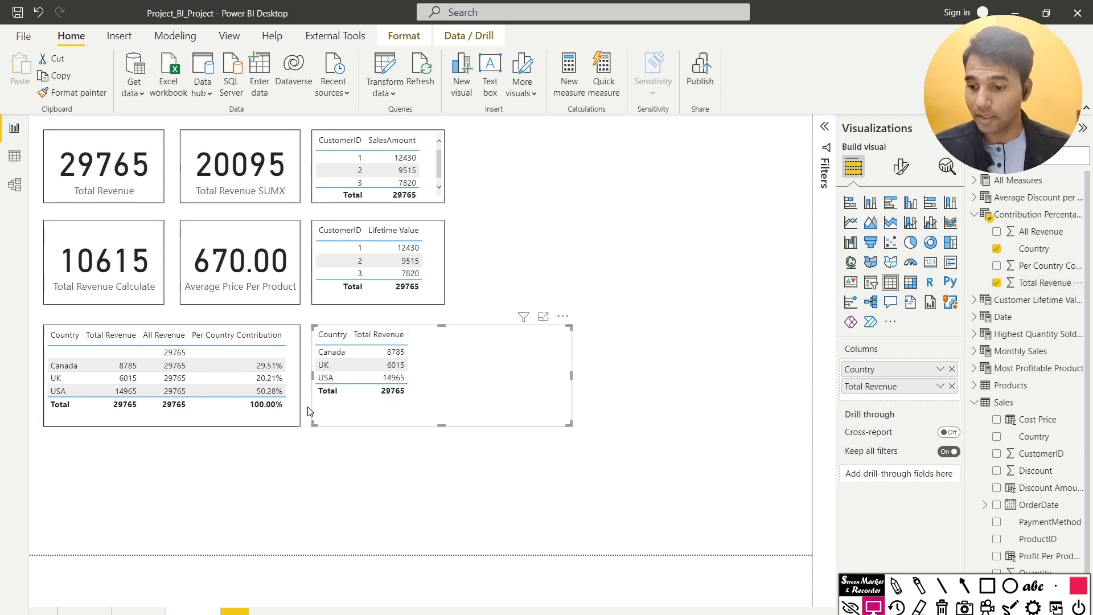
pyautogui.moveTo(1040, 233); pyautogui.dragTo(479, 368)
pyautogui.moveTo(1050, 265); pyautogui.dragTo(501, 364)
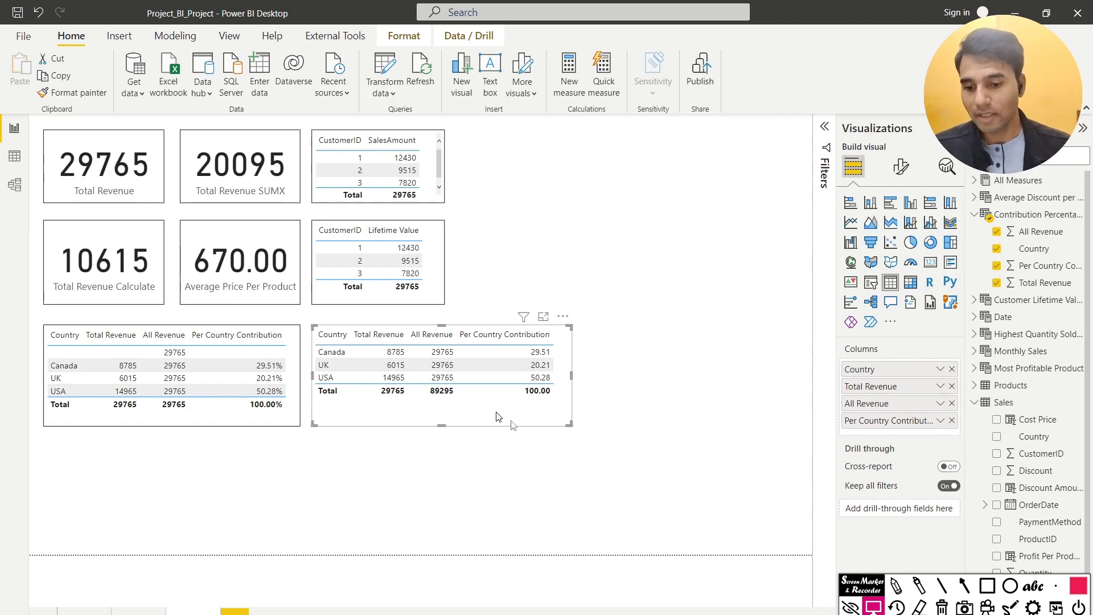
# Step: Copy the formatting of the measure-based country table to the new table visual with Format Painter
pyautogui.click(402, 424)
pyautogui.click(286, 420)
pyautogui.click(73, 92)
pyautogui.click(477, 419)
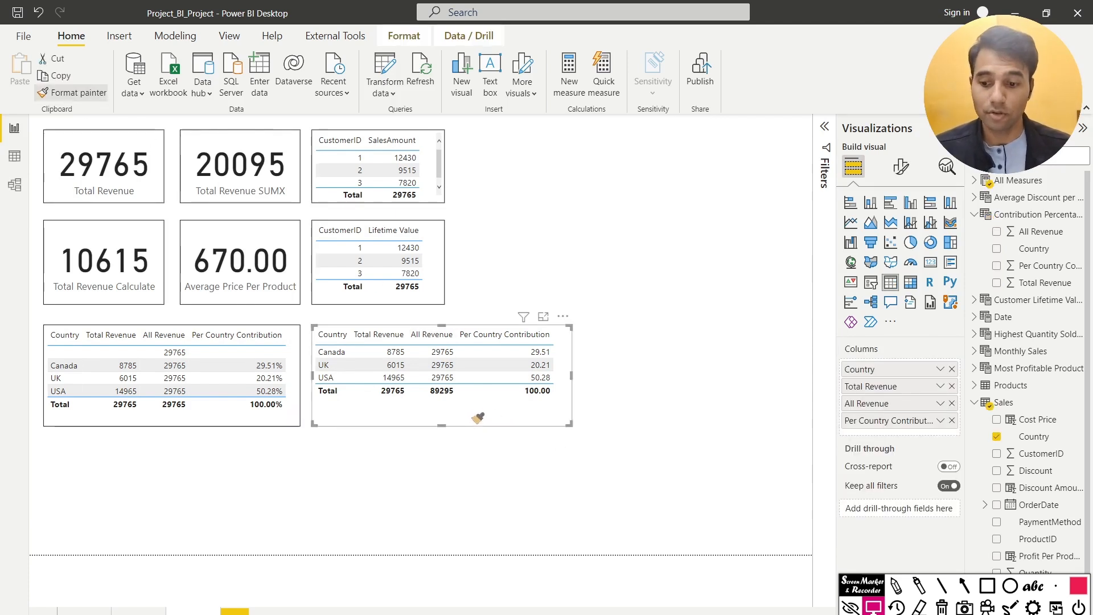
pyautogui.click(647, 421)
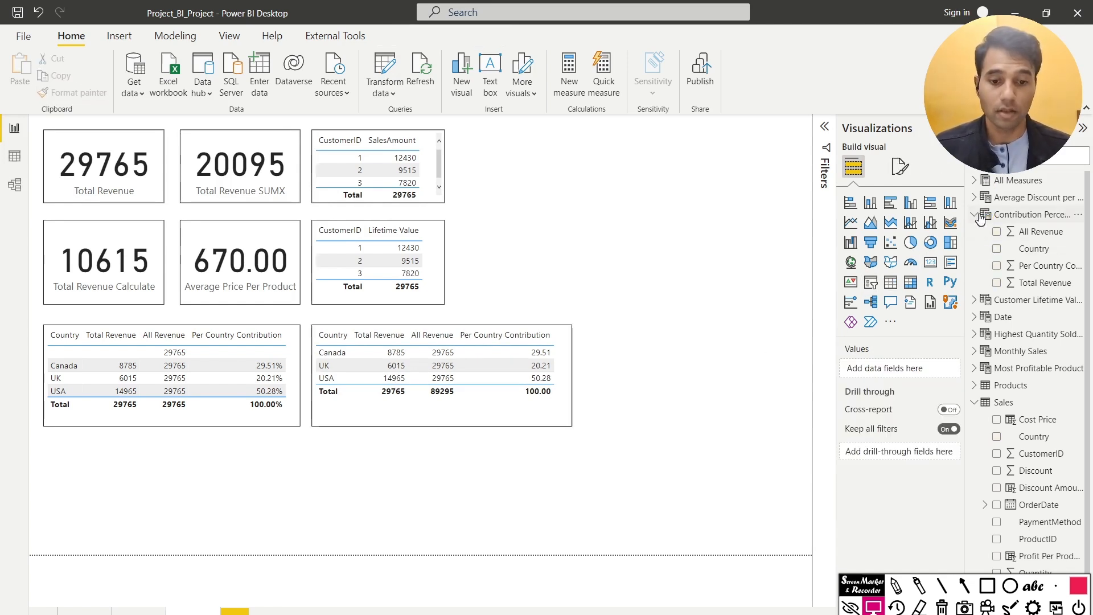
# Step: Compare the two country tables and review the Total Revenue and All Revenue expressions in the Contribution Percentage by Country formula
pyautogui.click(238, 426)
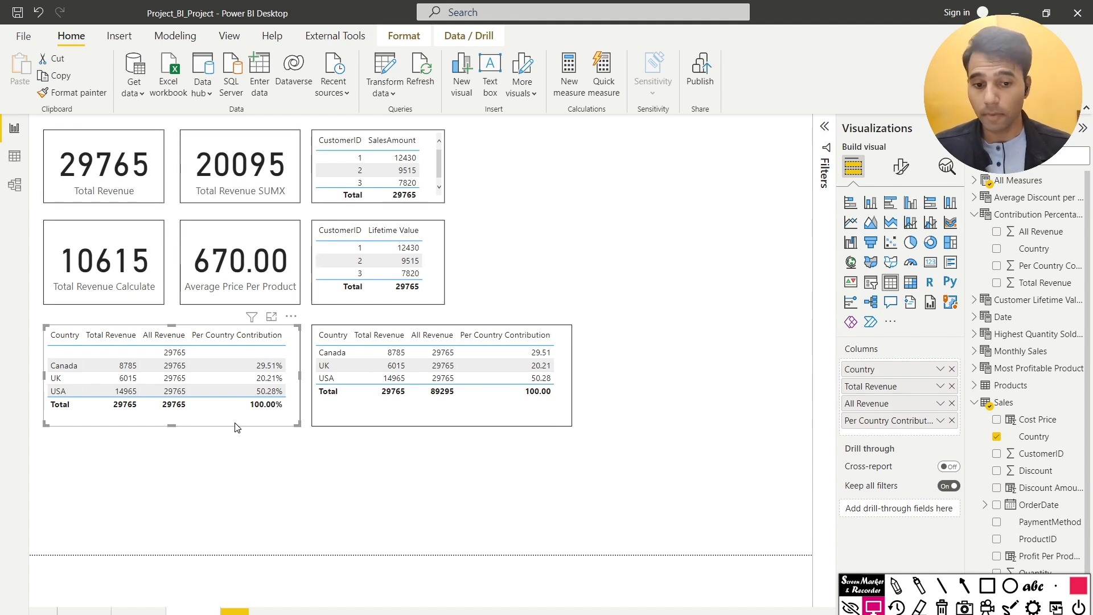
pyautogui.click(974, 216)
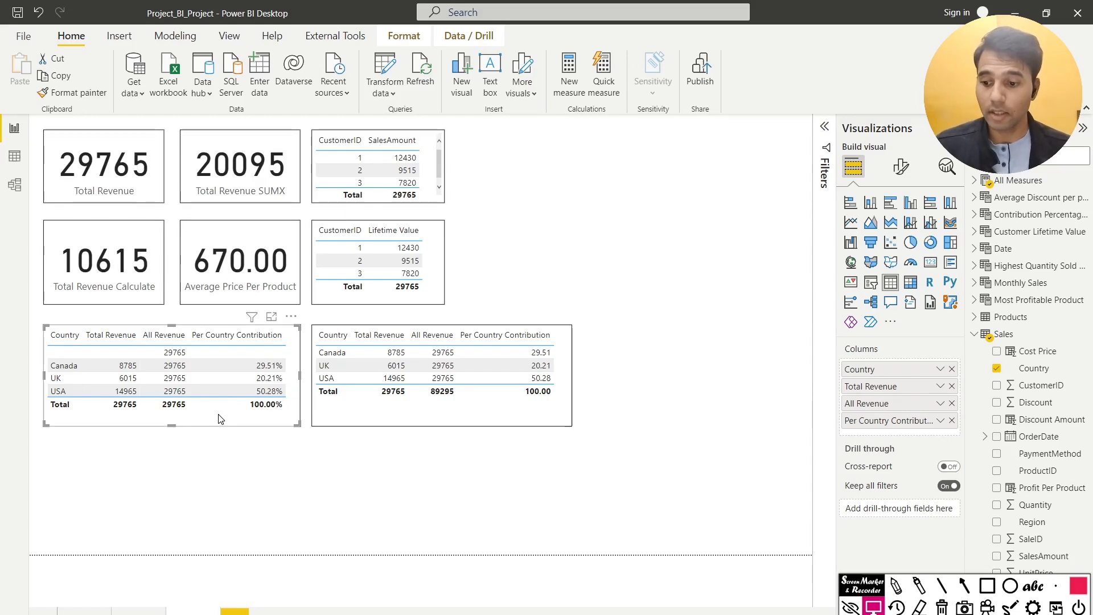
pyautogui.click(390, 420)
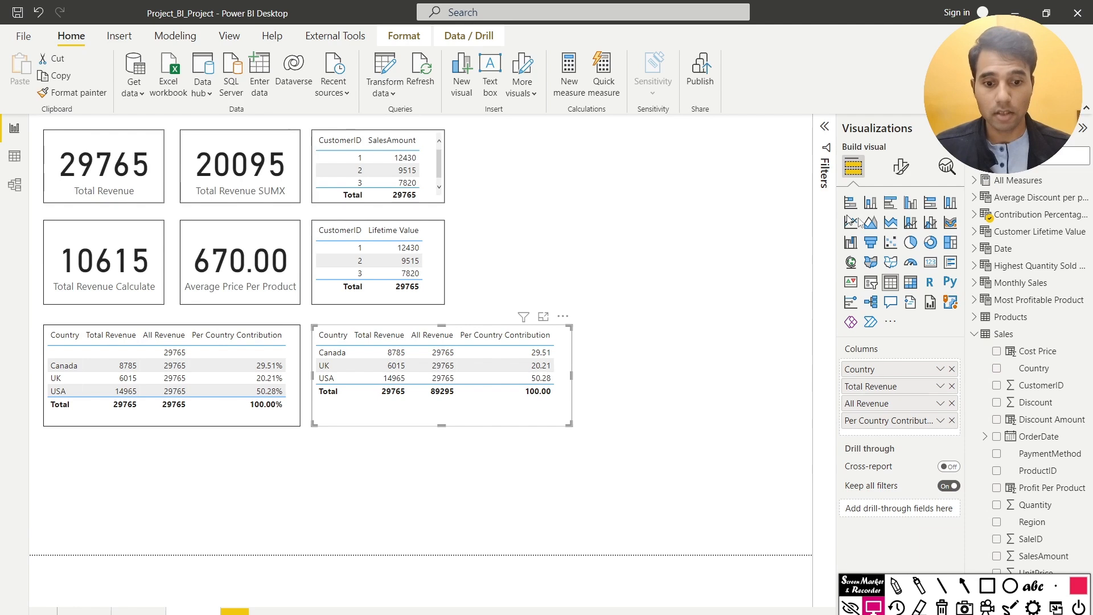
pyautogui.click(1019, 215)
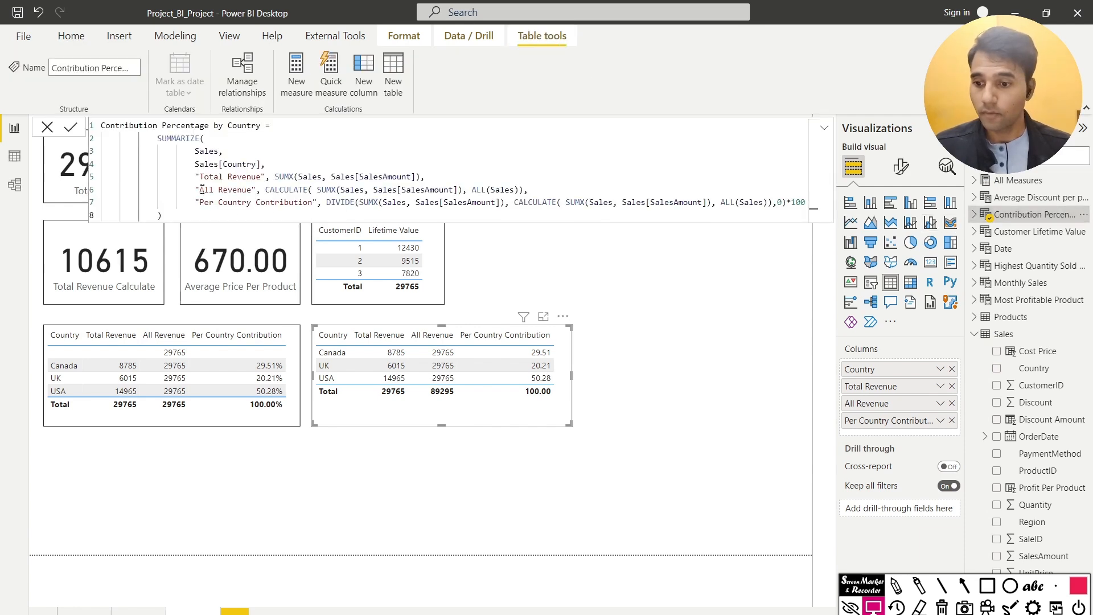
pyautogui.moveTo(195, 176); pyautogui.dragTo(421, 177)
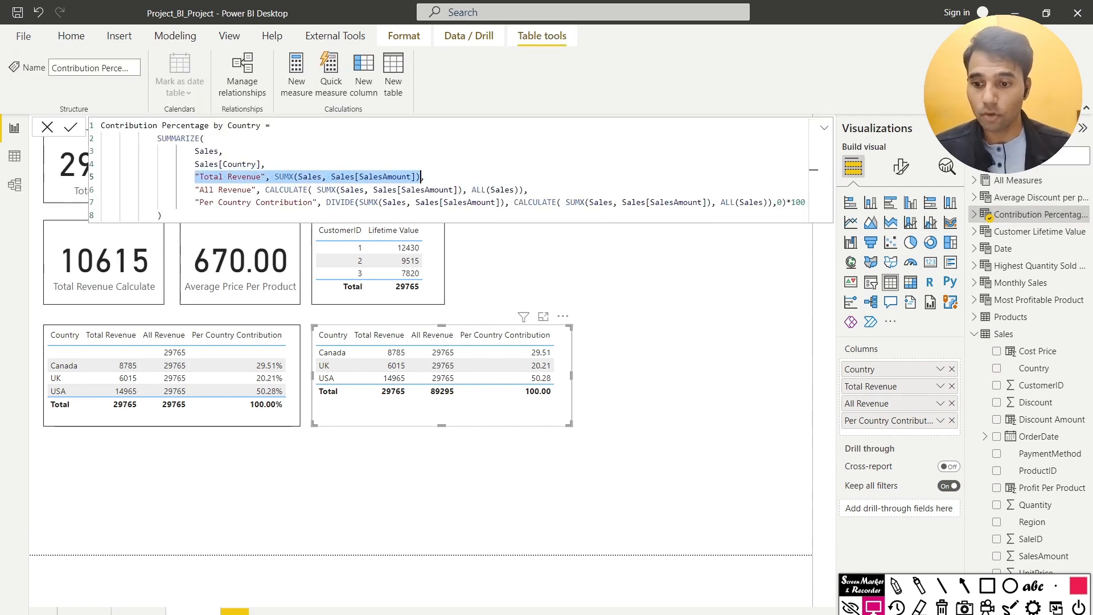
pyautogui.moveTo(196, 189); pyautogui.dragTo(519, 190)
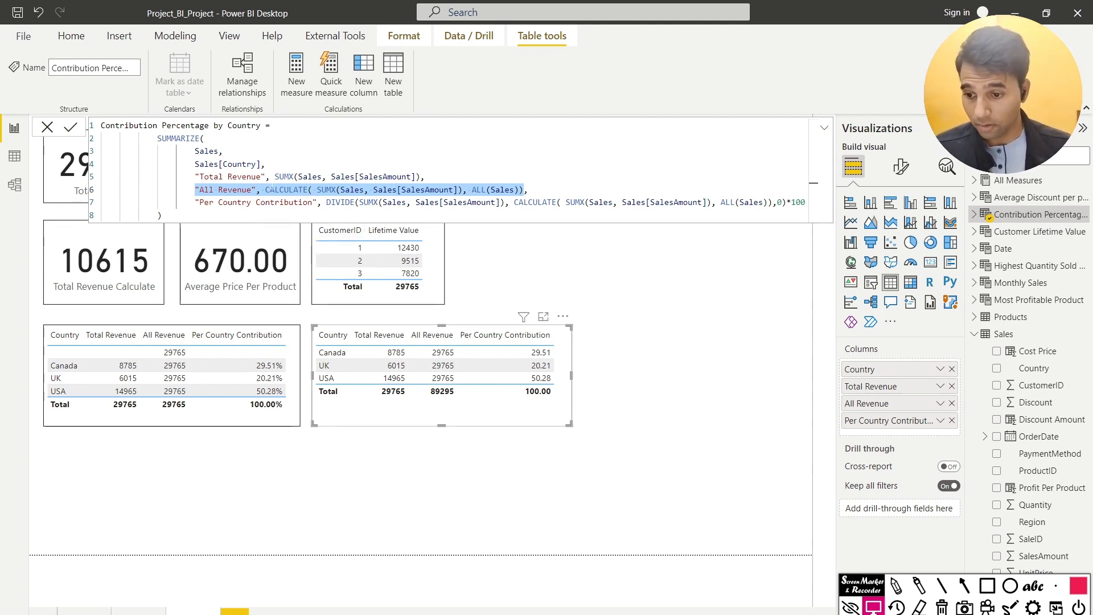
pyautogui.moveTo(261, 190); pyautogui.dragTo(529, 190)
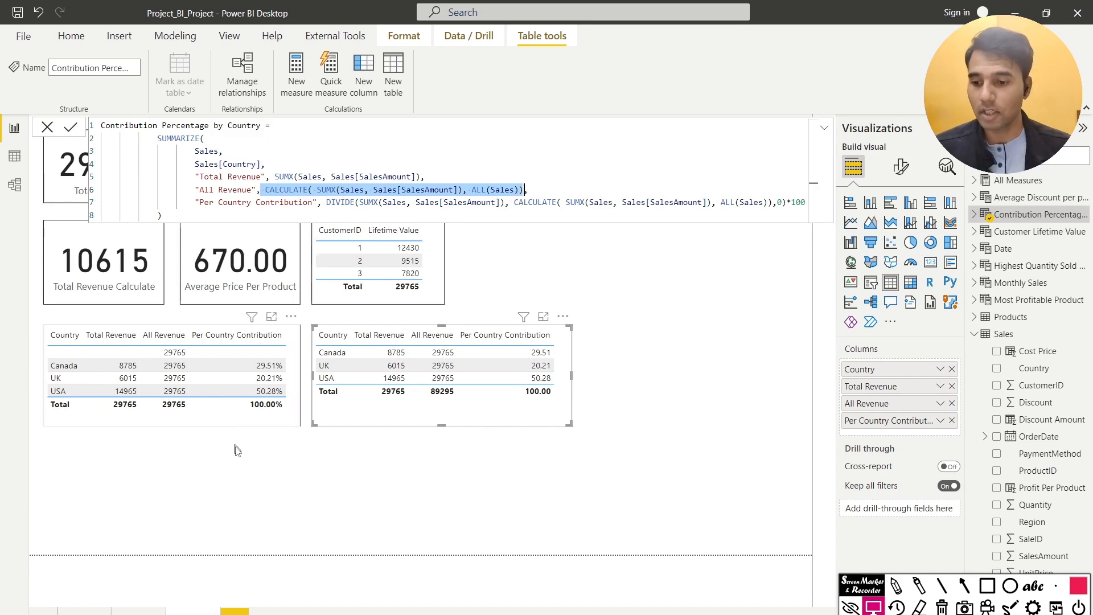
pyautogui.click(265, 471)
pyautogui.click(336, 490)
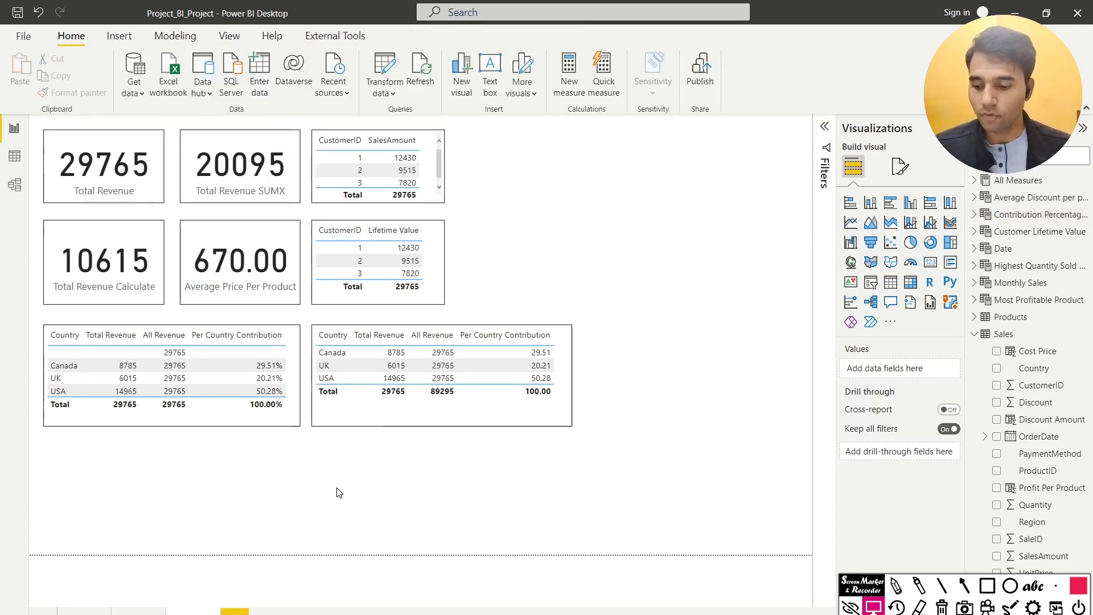
pyautogui.hotkey('alt', 'Tab')
pyautogui.hotkey('alt', 'Tab')
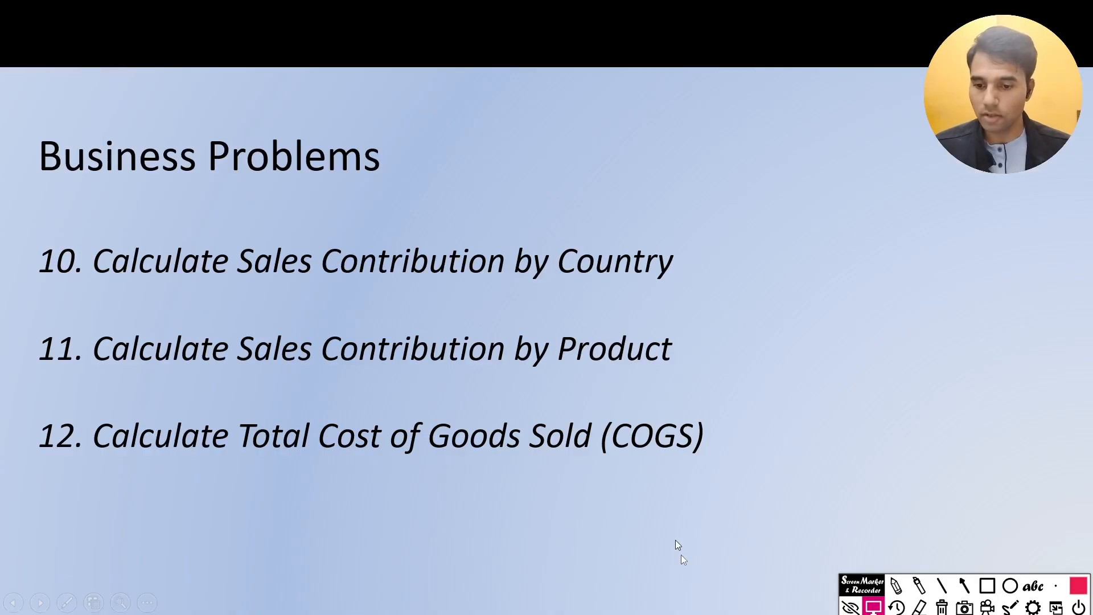
pyautogui.click(986, 588)
pyautogui.moveTo(84, 315)
pyautogui.mouseDown()
pyautogui.moveTo(532, 382)
pyautogui.moveTo(723, 382)
pyautogui.mouseUp()
pyautogui.press('Escape')
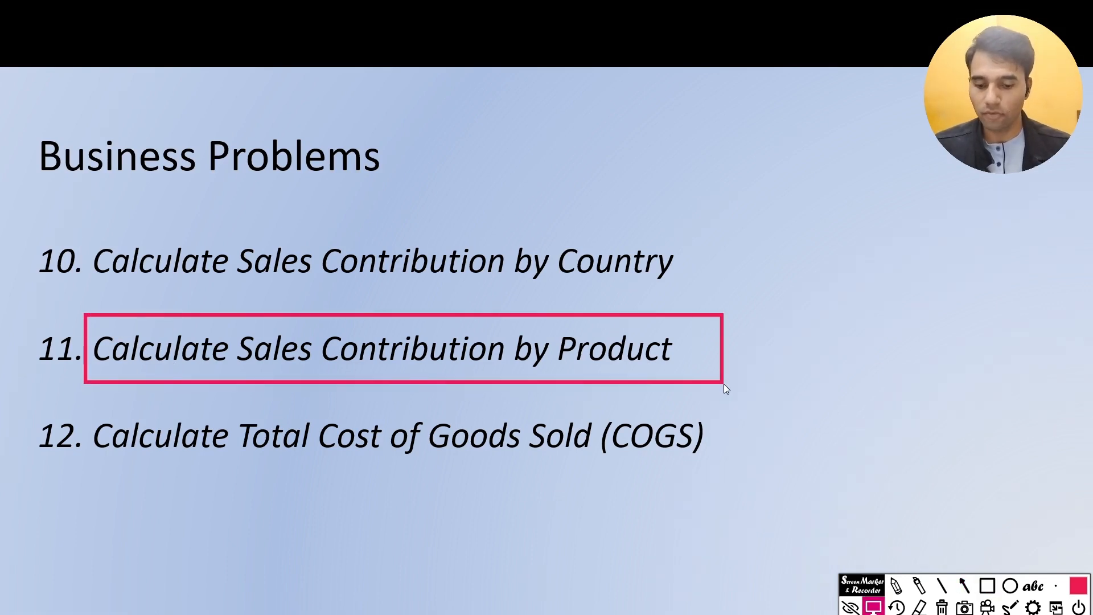
pyautogui.hotkey('alt', 'Tab')
pyautogui.hotkey('alt', 'Tab')
pyautogui.hotkey('alt', 'Tab')
pyautogui.hotkey('alt', 'Tab')
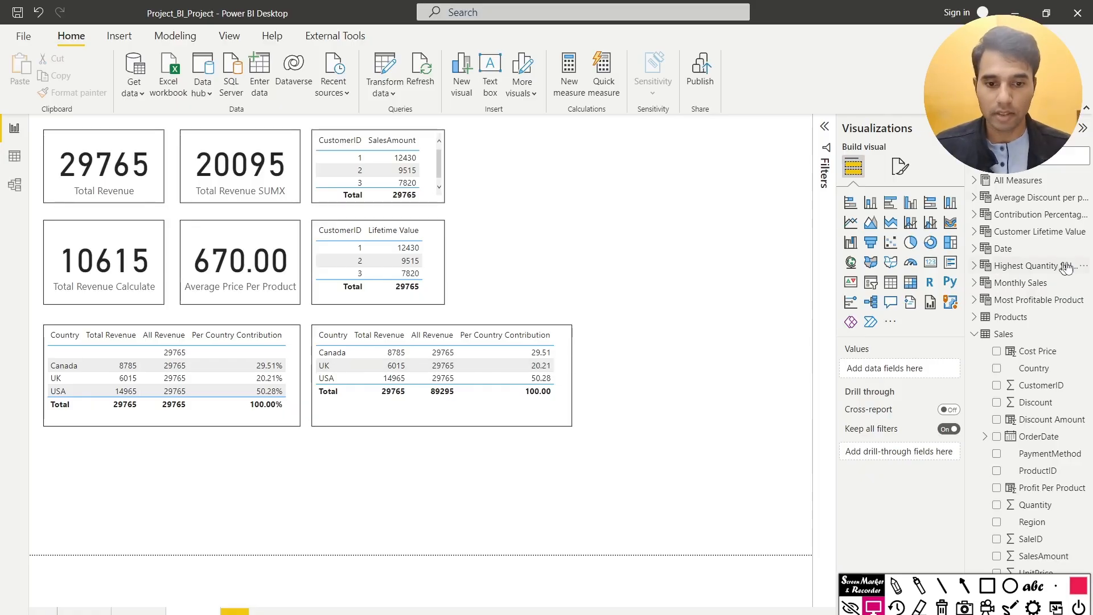
# Step: Copy the entire DAX formula of the Contribution Percentage by Country table
pyautogui.click(1030, 219)
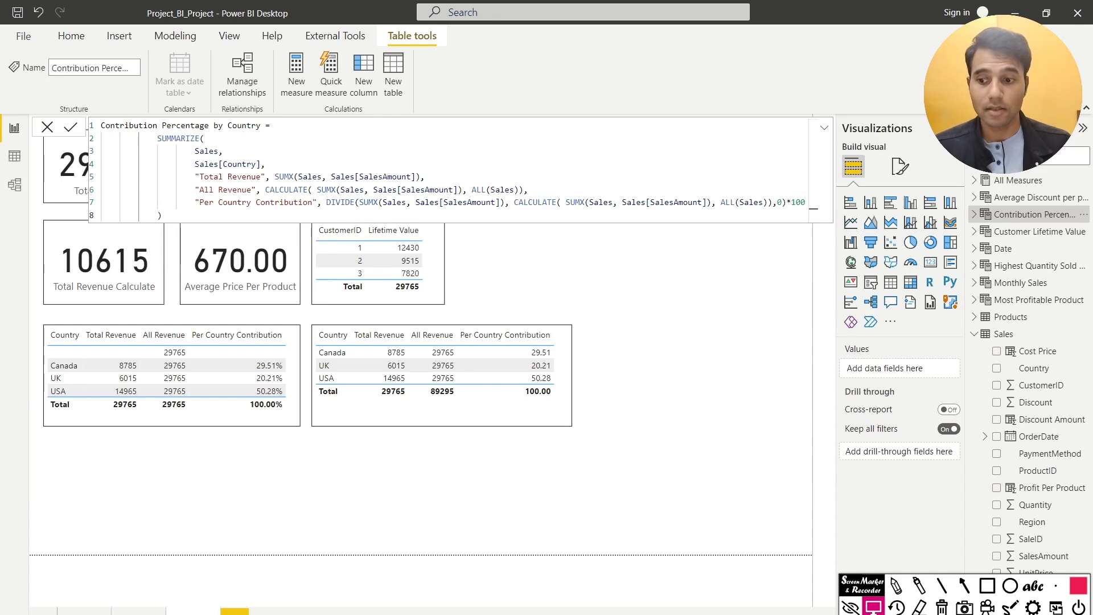
pyautogui.moveTo(194, 164); pyautogui.dragTo(262, 164)
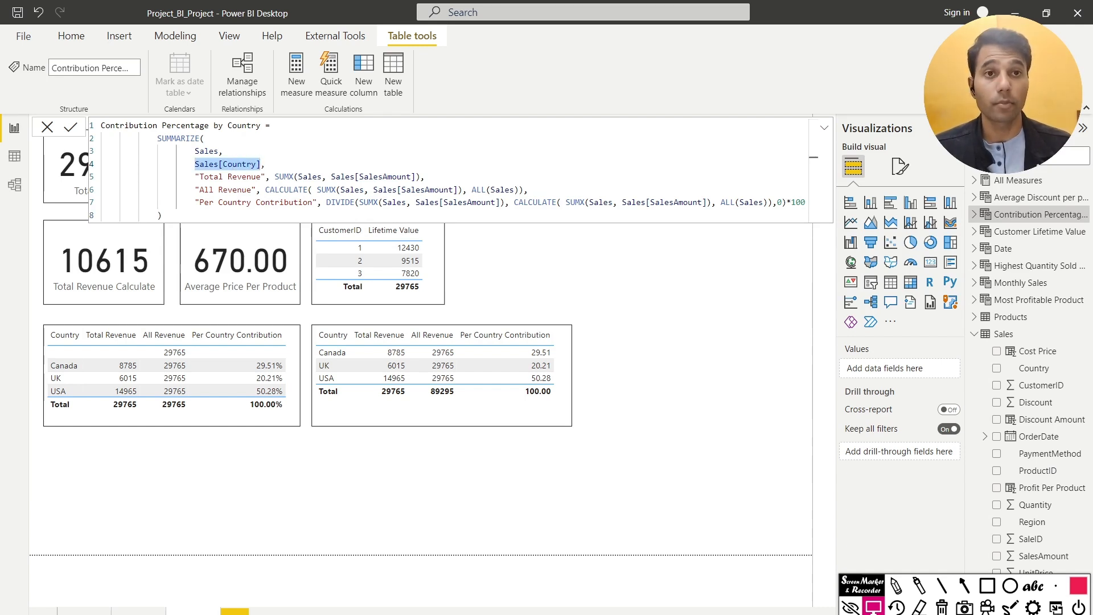
pyautogui.moveTo(163, 215); pyautogui.dragTo(96, 127)
pyautogui.hotkey('ctrl', 'c')
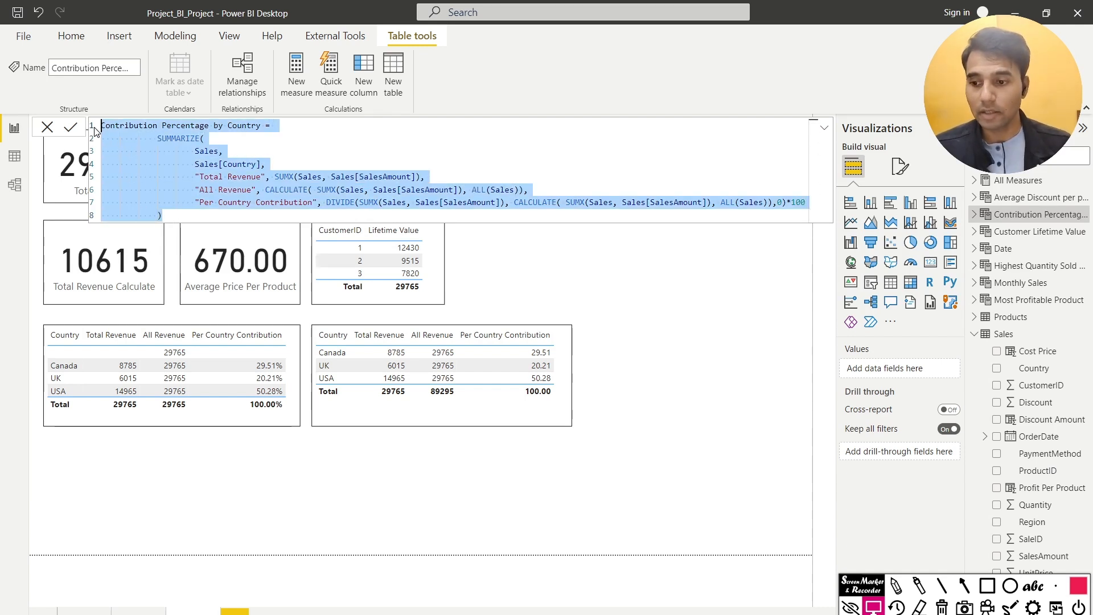
# Step: Create a new calculated table from the copied formula and name it Contribution Percentage by Product
pyautogui.click(166, 38)
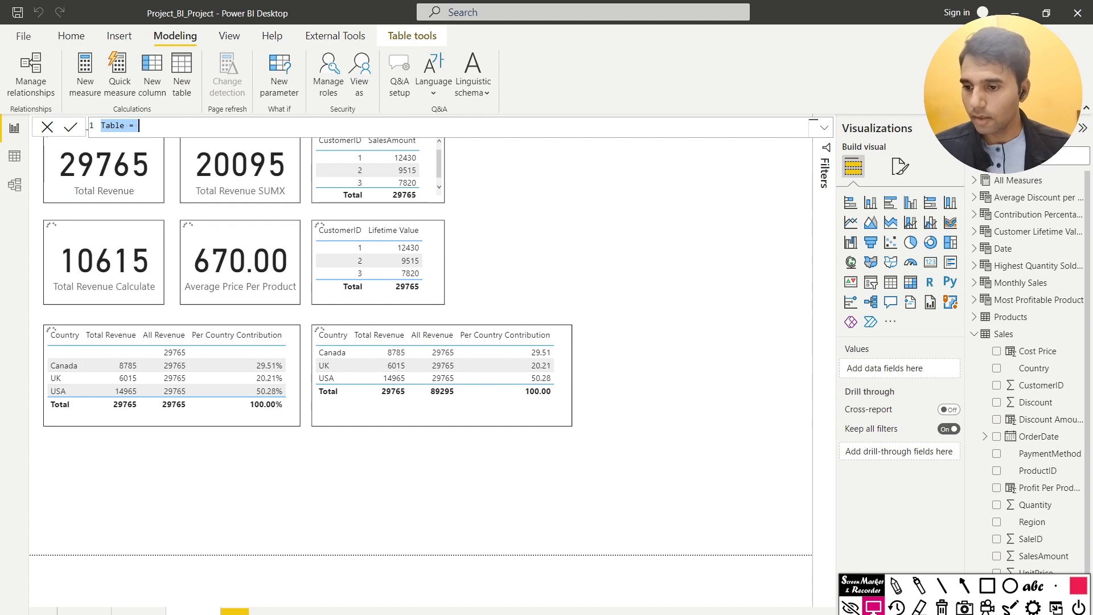
pyautogui.hotkey('ctrl', 'v')
pyautogui.moveTo(227, 126); pyautogui.dragTo(272, 126)
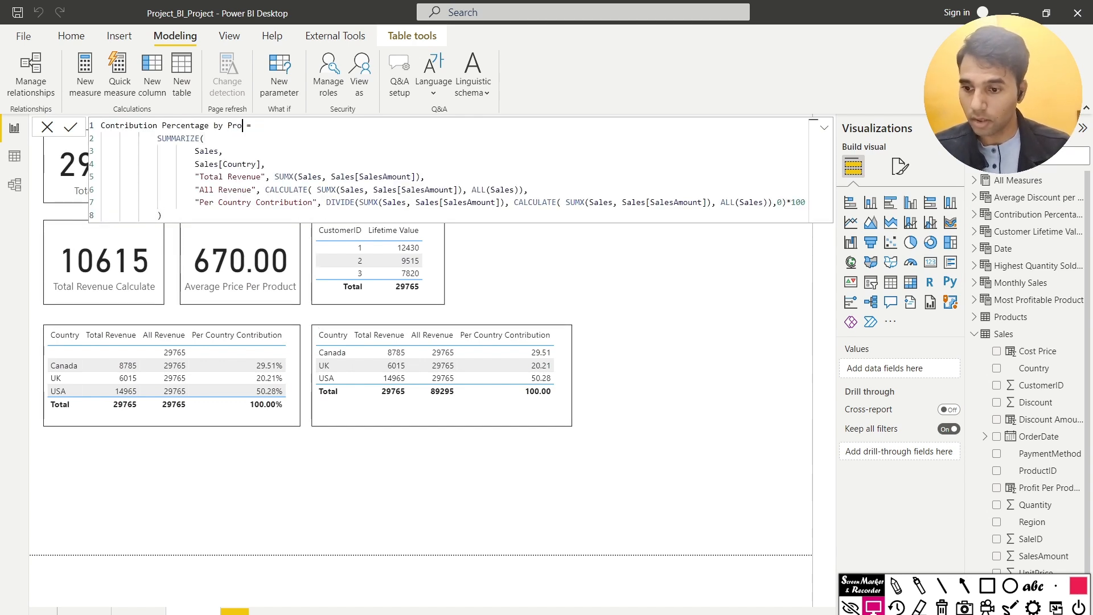
# Step: Replace the Sales[Country] grouping column in the new formula with Products[ProductName]
pyautogui.moveTo(261, 164); pyautogui.dragTo(225, 164)
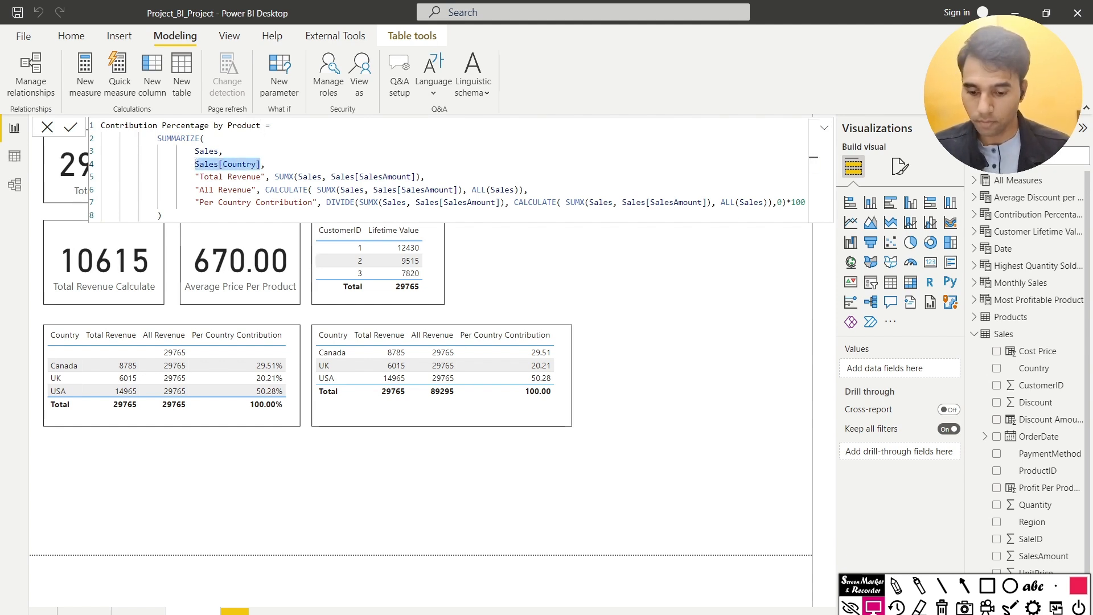
pyautogui.write('Produc')
pyautogui.press('Down')
pyautogui.press('Down')
pyautogui.press('Down')
pyautogui.press('Down')
pyautogui.press('Down')
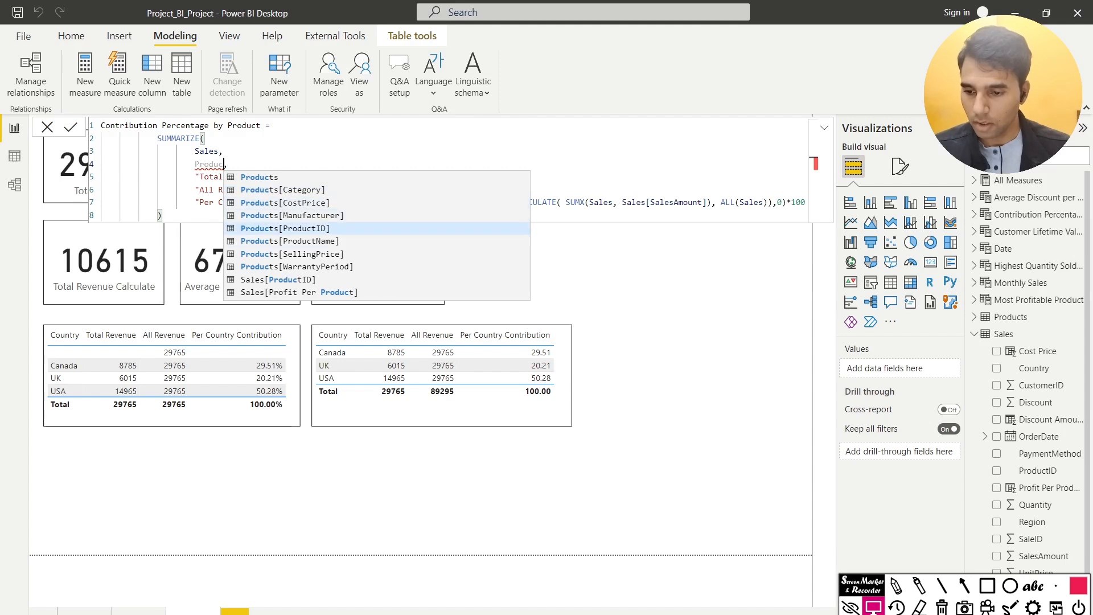
pyautogui.press('Tab')
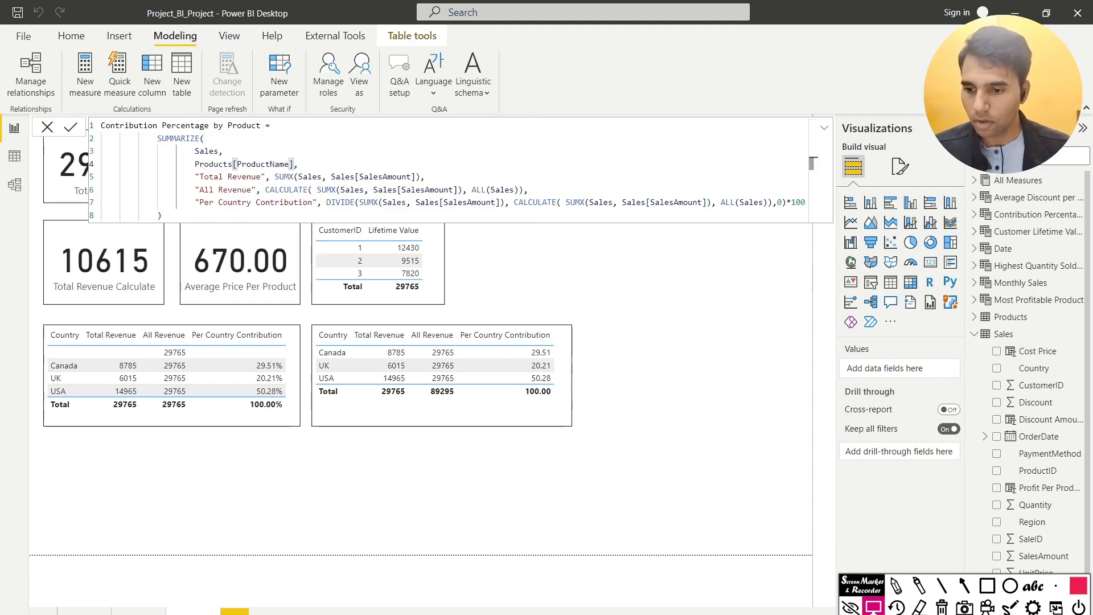
# Step: Rename the third output column to "Per Product Contribution" and commit the new calculated table
pyautogui.doubleClick(254, 203)
pyautogui.write('Product')
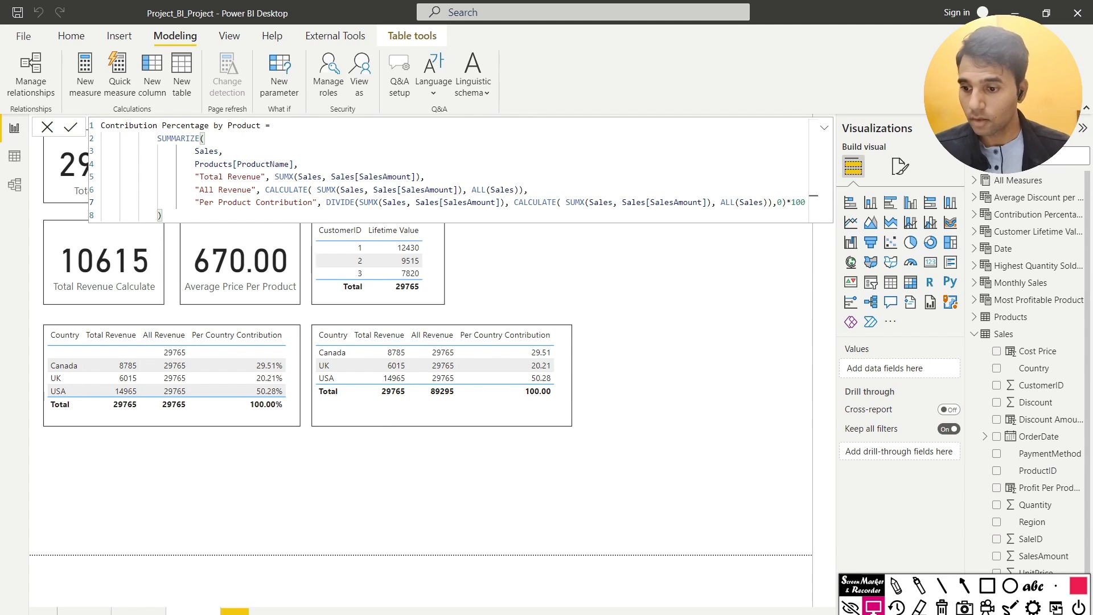
pyautogui.press('Return')
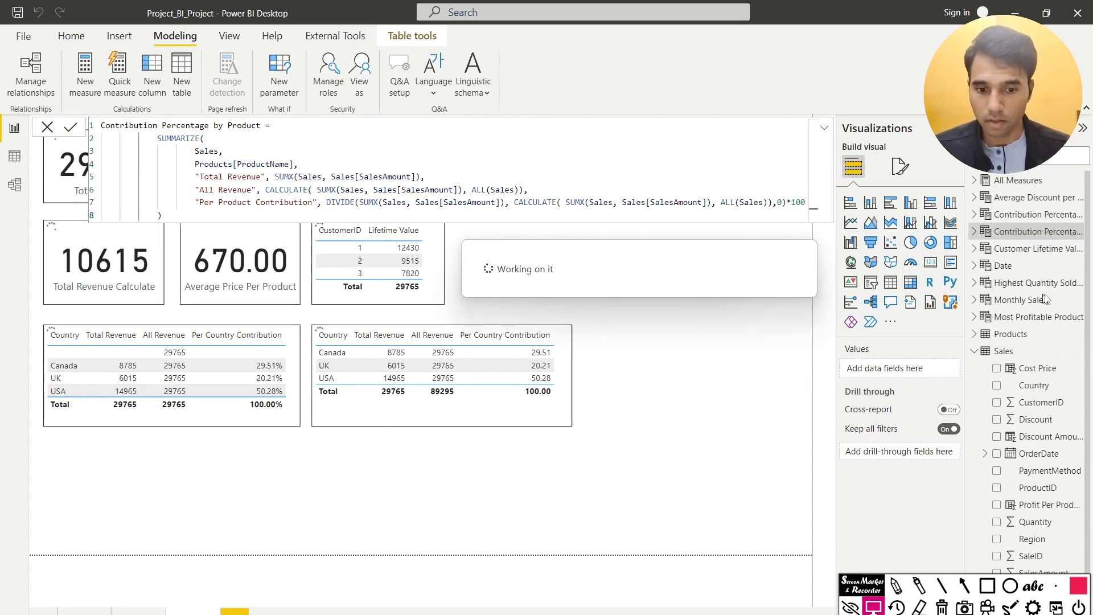
# Step: Place ProductName from Contribution Percentage by Product in a new table visual below the SUMMARIZE-based country table
pyautogui.click(972, 232)
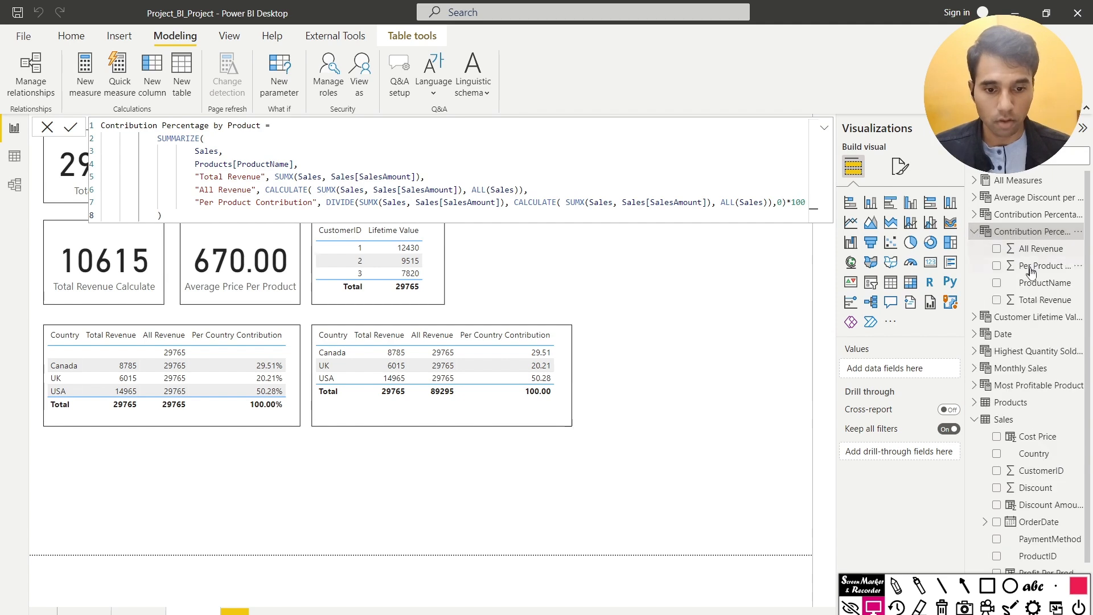
pyautogui.moveTo(1041, 289); pyautogui.dragTo(438, 481)
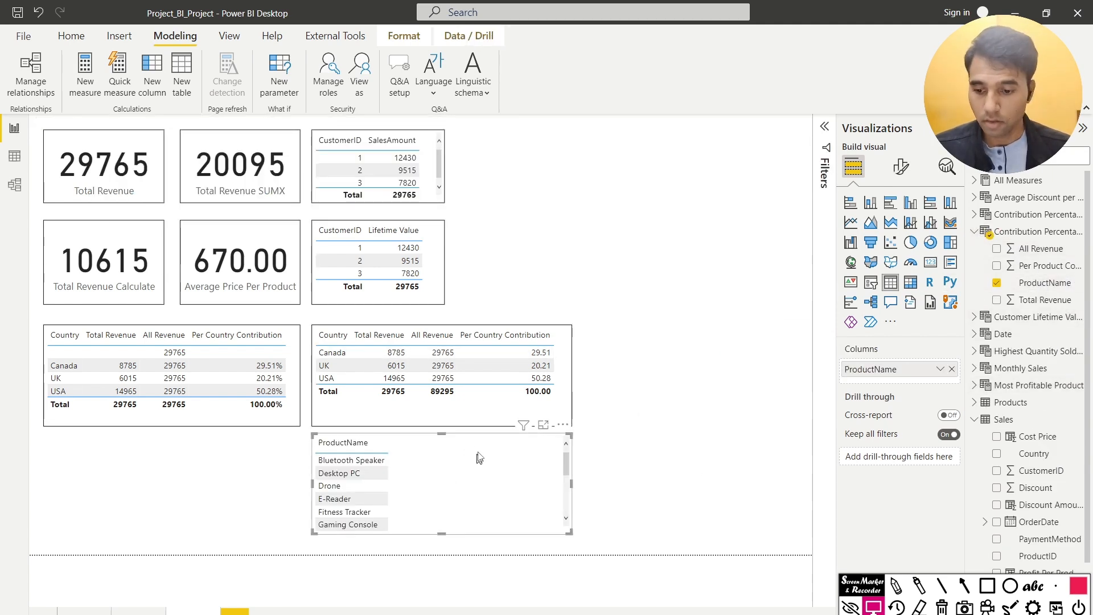
# Step: Move the ProductName table to the page's upper-right area and enlarge it, and place the SUMMARIZE-based country table beneath the other country table
pyautogui.moveTo(574, 456); pyautogui.dragTo(782, 153)
pyautogui.moveTo(465, 424); pyautogui.dragTo(236, 526)
pyautogui.click(568, 243)
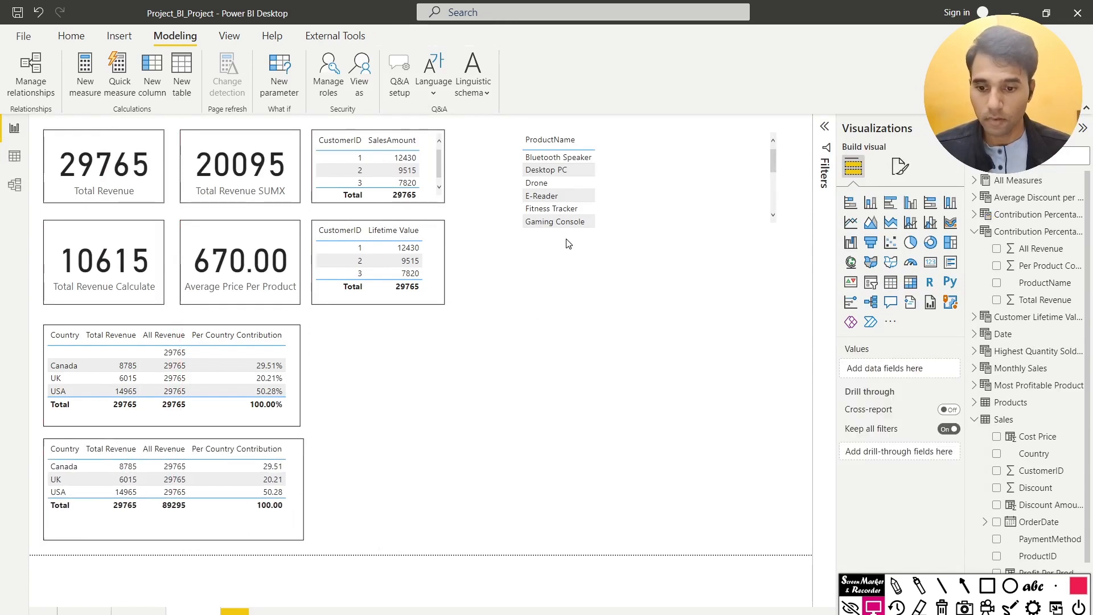
pyautogui.moveTo(605, 233); pyautogui.dragTo(643, 353)
pyautogui.moveTo(647, 308); pyautogui.dragTo(588, 307)
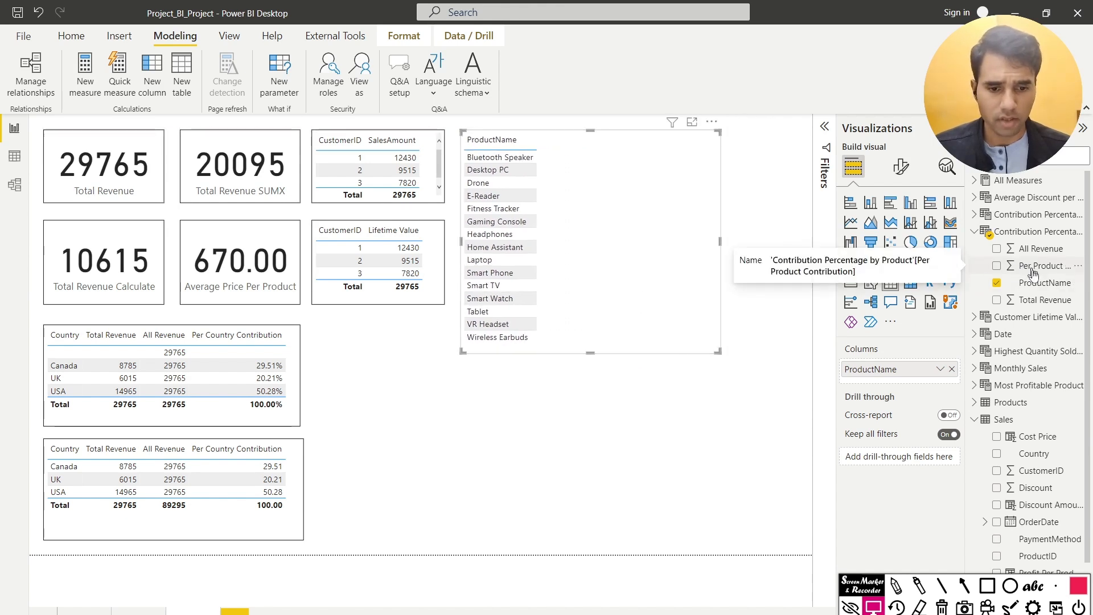
# Step: Add Total Revenue, All Revenue and Per Product Contribution from Contribution Percentage by Product to the ProductName table, widening it to fit
pyautogui.moveTo(1041, 306); pyautogui.dragTo(626, 207)
pyautogui.moveTo(1041, 249); pyautogui.dragTo(626, 215)
pyautogui.moveTo(720, 241); pyautogui.dragTo(764, 241)
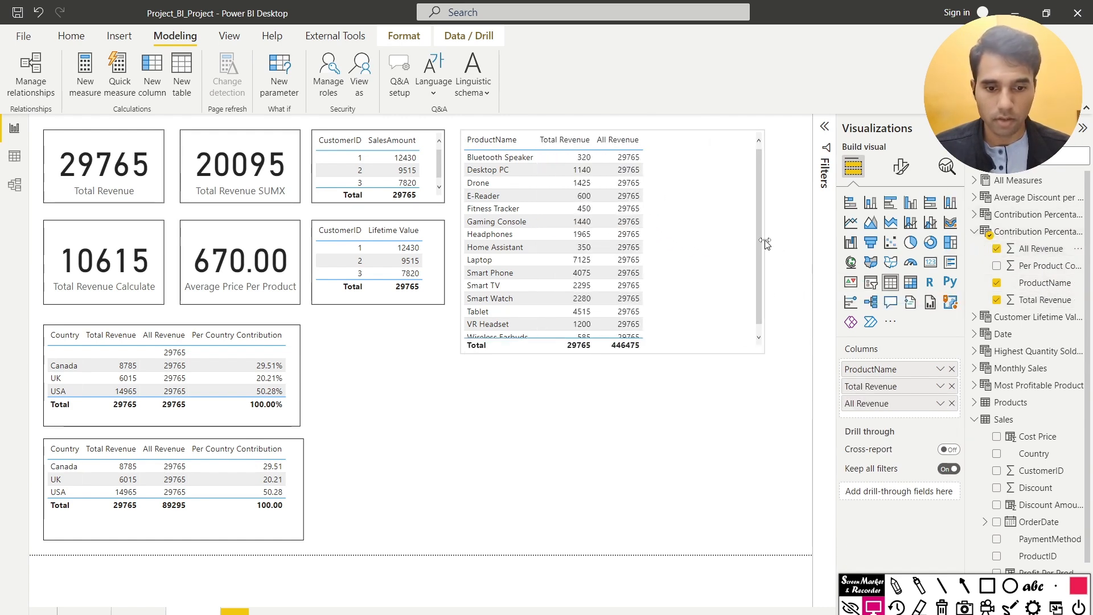
pyautogui.moveTo(1044, 266); pyautogui.dragTo(723, 235)
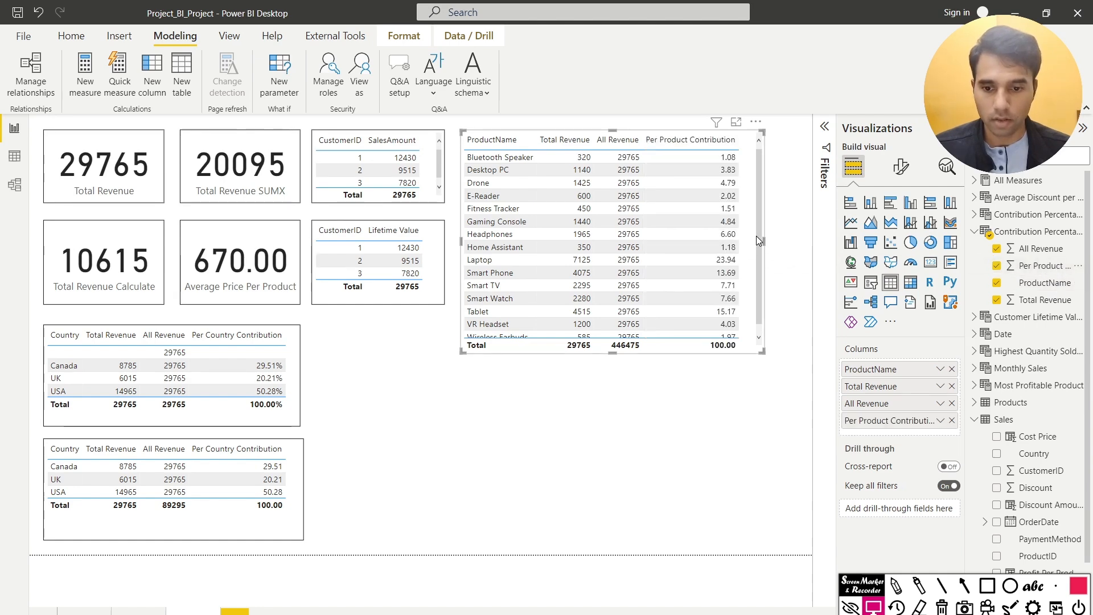
pyautogui.click(1032, 271)
pyautogui.click(734, 429)
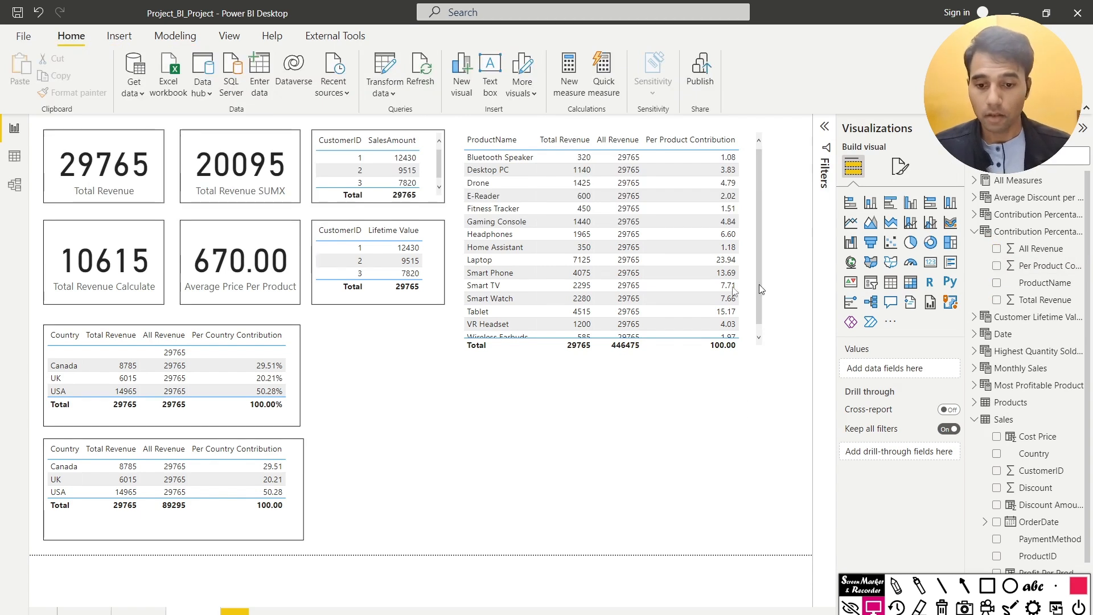
# Step: Copy the upper country table's formatting onto the product contribution table with Format painter, and lengthen that table to fit all its rows
pyautogui.click(171, 370)
pyautogui.click(73, 92)
pyautogui.click(687, 347)
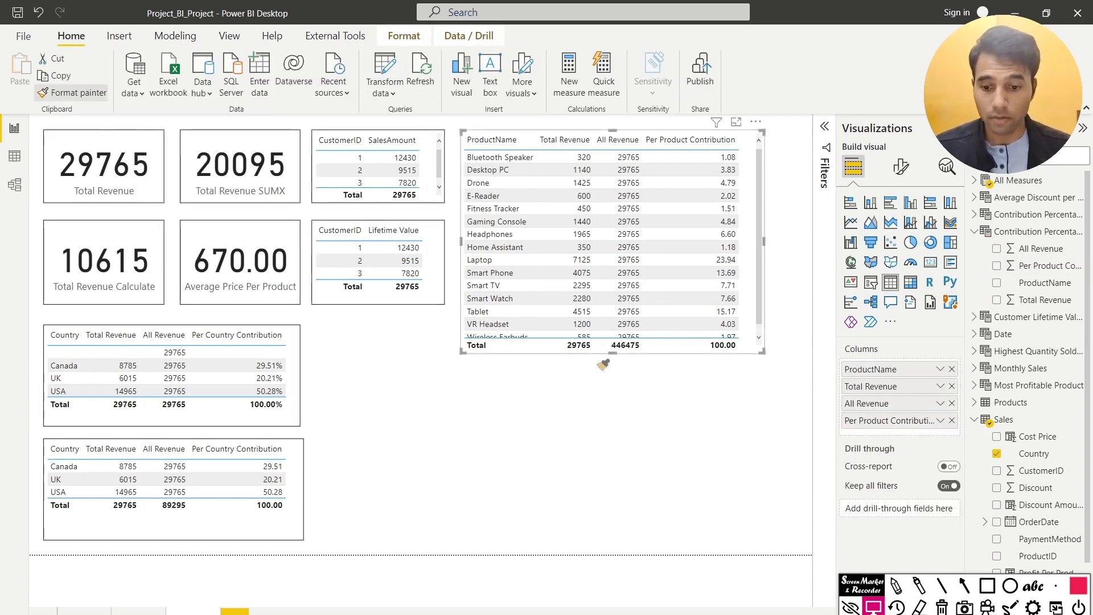
pyautogui.moveTo(614, 355); pyautogui.dragTo(621, 386)
pyautogui.click(632, 392)
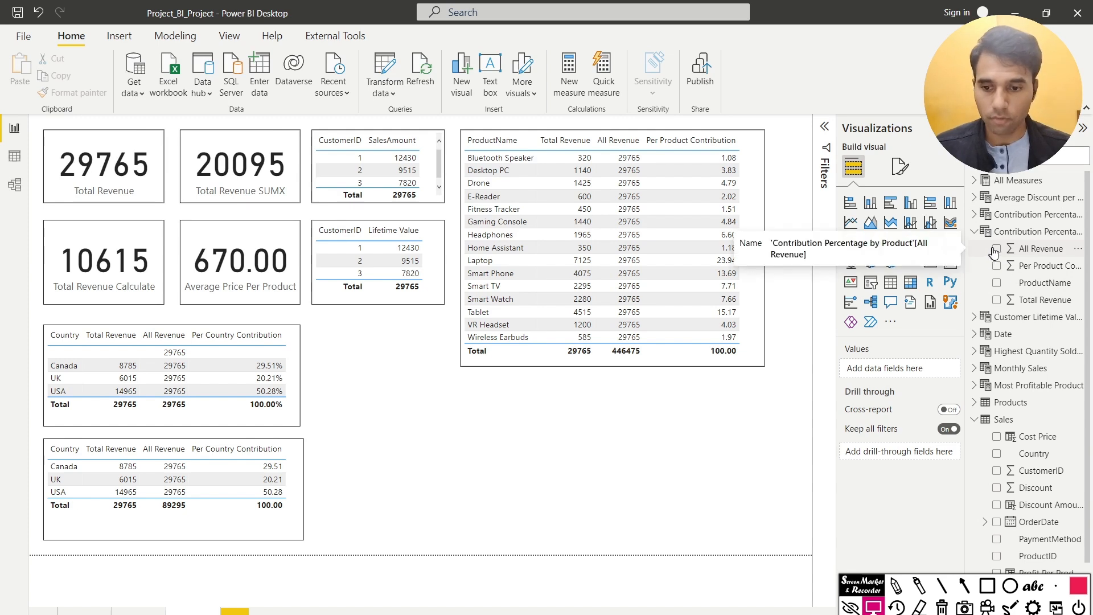
# Step: Place ProductName from the Products table in a new table visual below the cards, moving both country tables aside
pyautogui.click(976, 232)
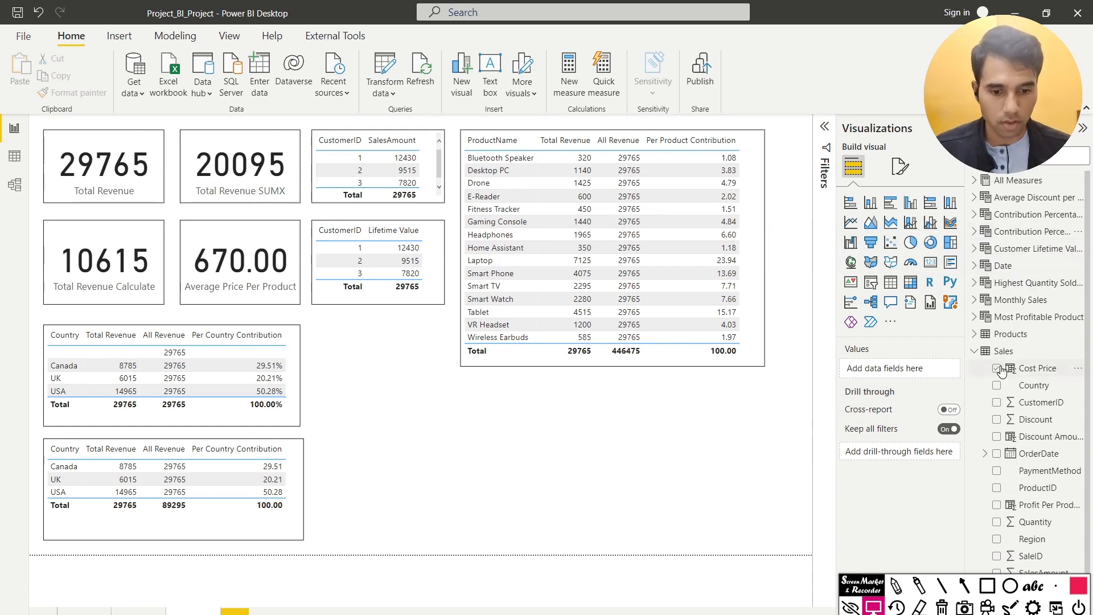
pyautogui.click(976, 335)
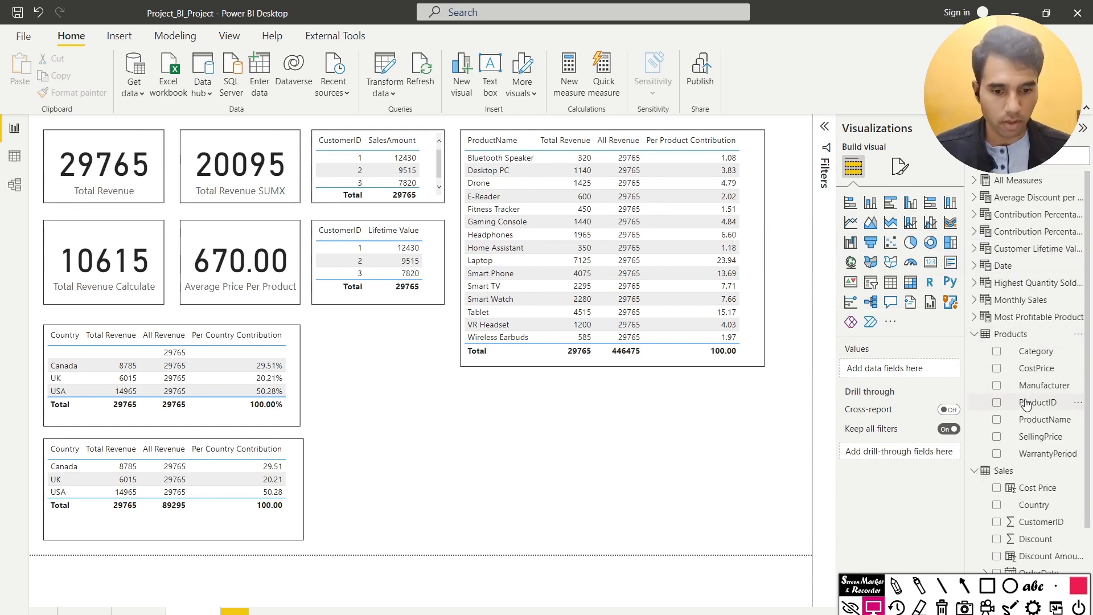
pyautogui.moveTo(1051, 418); pyautogui.dragTo(488, 538)
pyautogui.moveTo(289, 491); pyautogui.dragTo(777, 485)
pyautogui.moveTo(230, 416); pyautogui.dragTo(657, 416)
pyautogui.moveTo(339, 438); pyautogui.dragTo(115, 437)
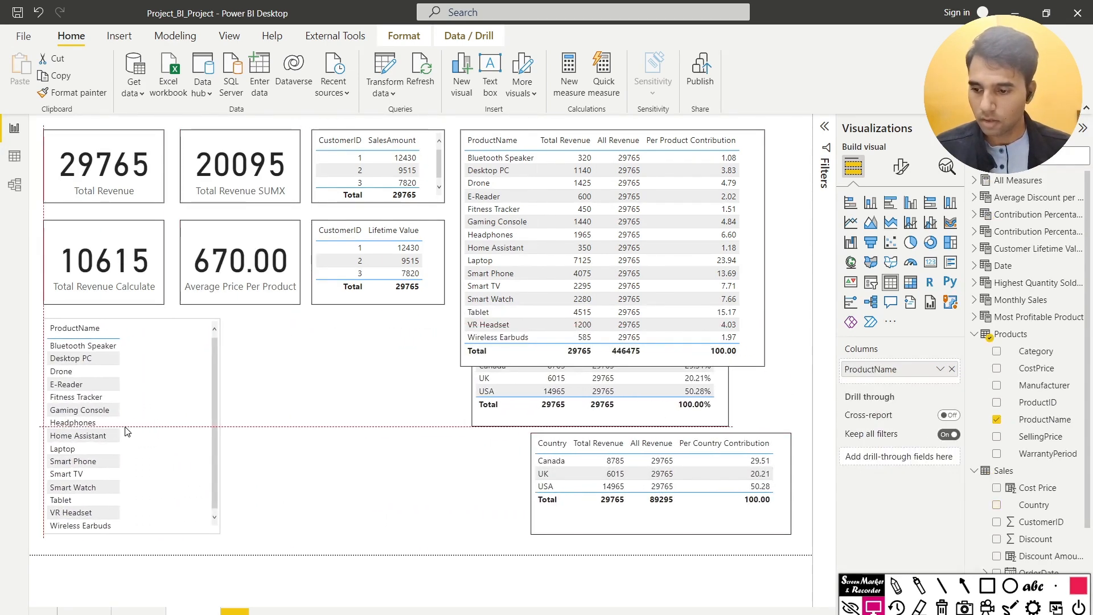
# Step: Move the two country contribution tables together onto the empty next report page and return to the original page
pyautogui.moveTo(508, 411); pyautogui.dragTo(385, 522)
pyautogui.moveTo(563, 520); pyautogui.dragTo(454, 519)
pyautogui.keyDown('ctrl'); pyautogui.click(553, 517); pyautogui.keyUp('ctrl')
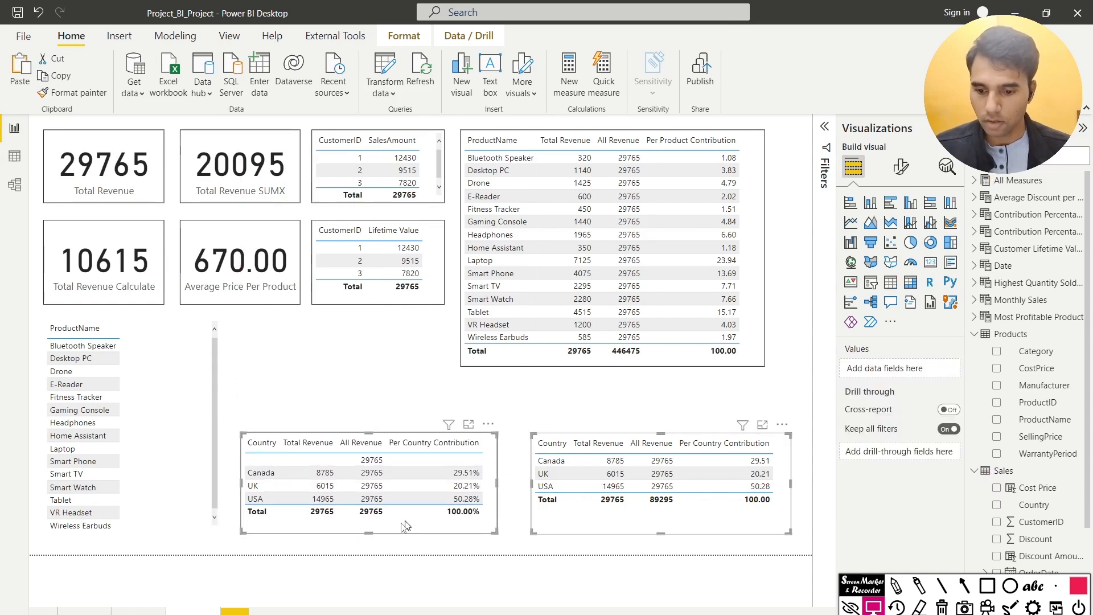
pyautogui.click(232, 611)
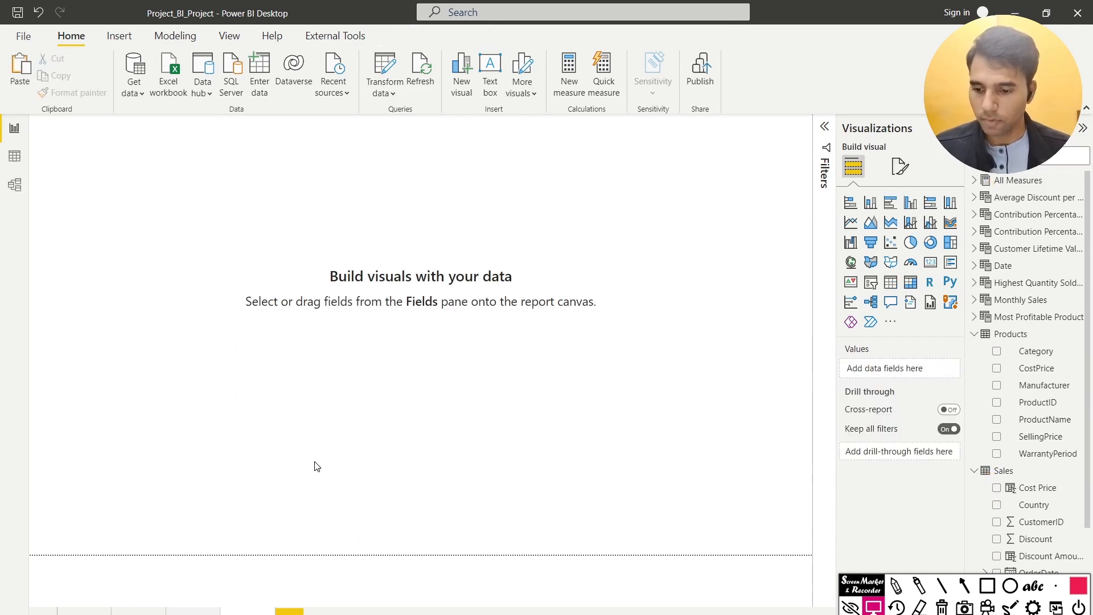
pyautogui.hotkey('ctrl', 'v')
pyautogui.click(192, 611)
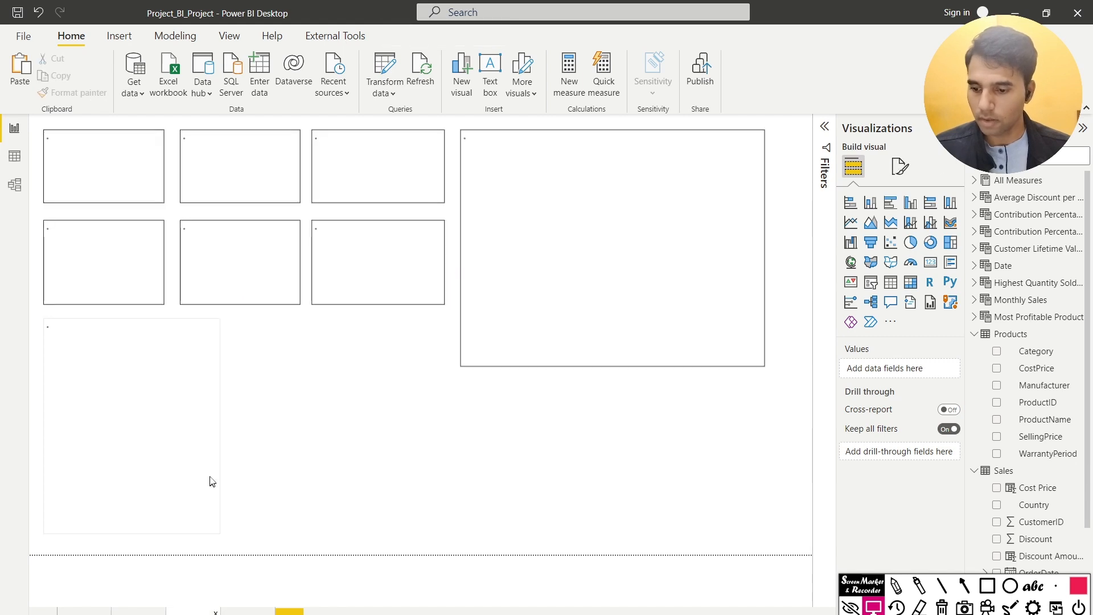
# Step: Widen the new ProductName table and add the Total Revenue measure from All Measures to it
pyautogui.click(179, 427)
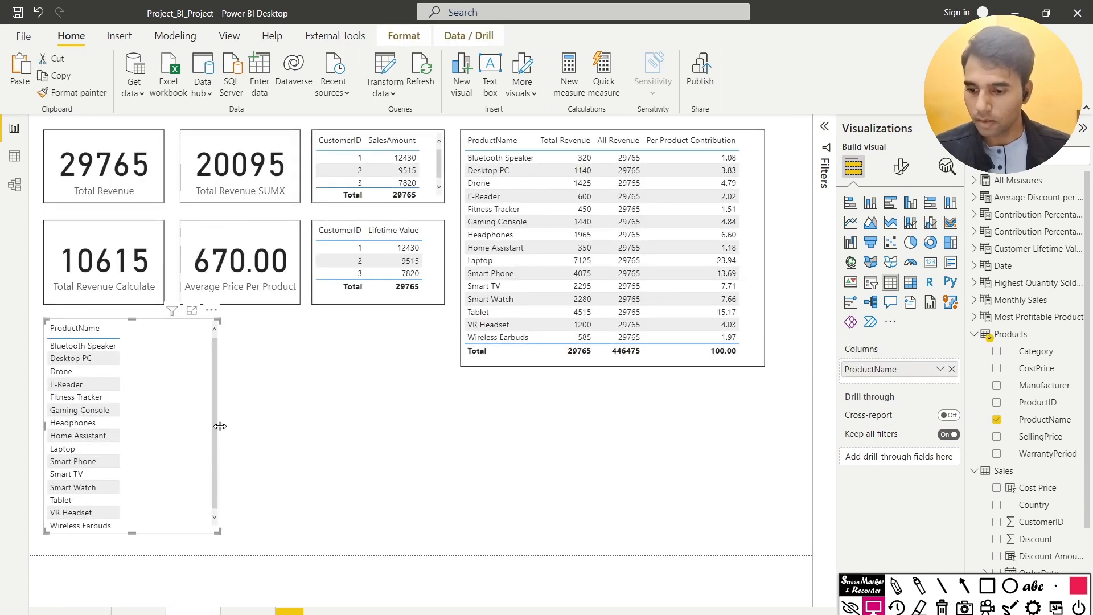
pyautogui.moveTo(257, 431); pyautogui.dragTo(338, 439)
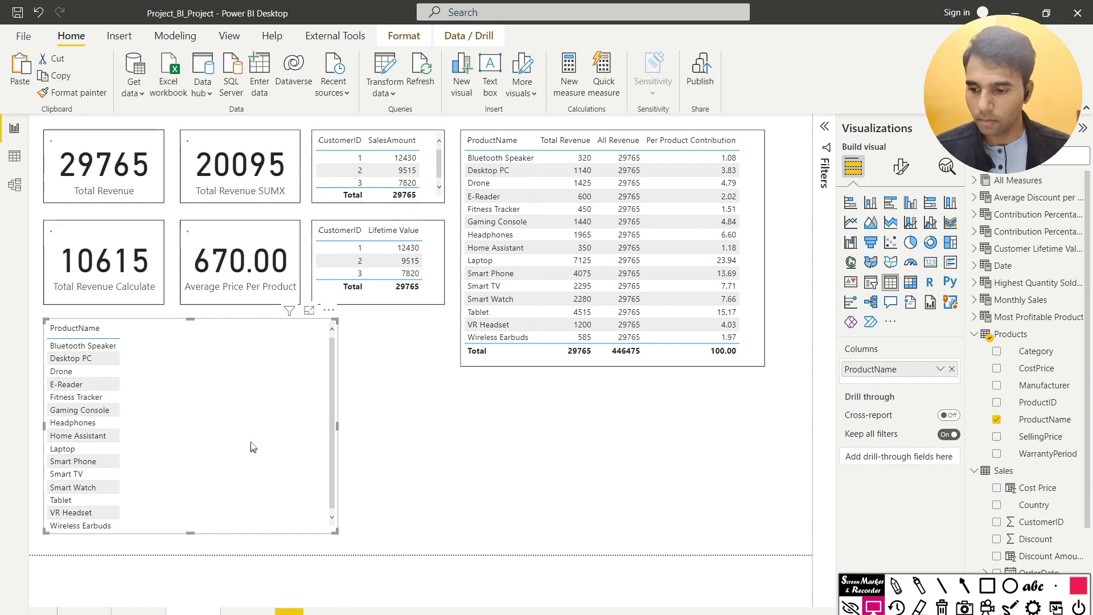
pyautogui.write('total')
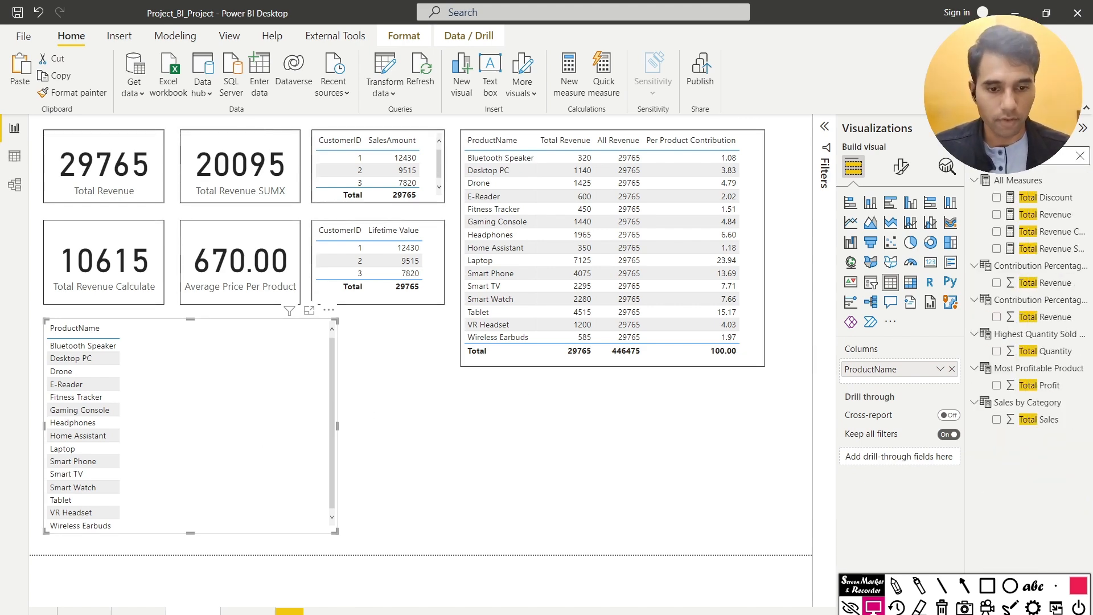
pyautogui.moveTo(1044, 214); pyautogui.dragTo(236, 348)
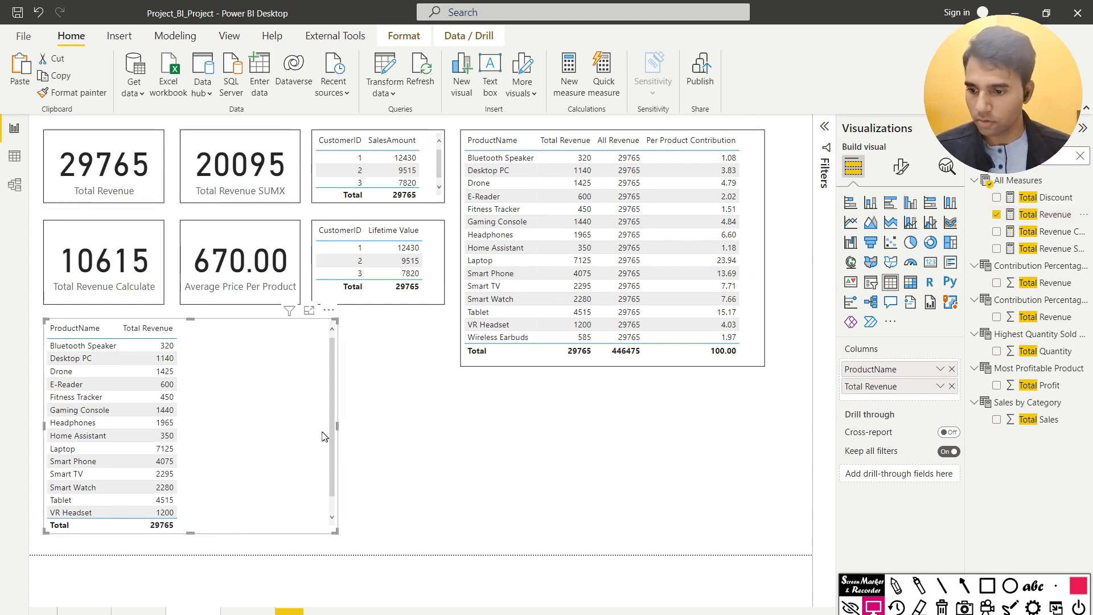
pyautogui.click(962, 584)
pyautogui.moveTo(1, 366); pyautogui.dragTo(40, 350)
pyautogui.moveTo(1, 396); pyautogui.dragTo(28, 381)
pyautogui.press('Escape')
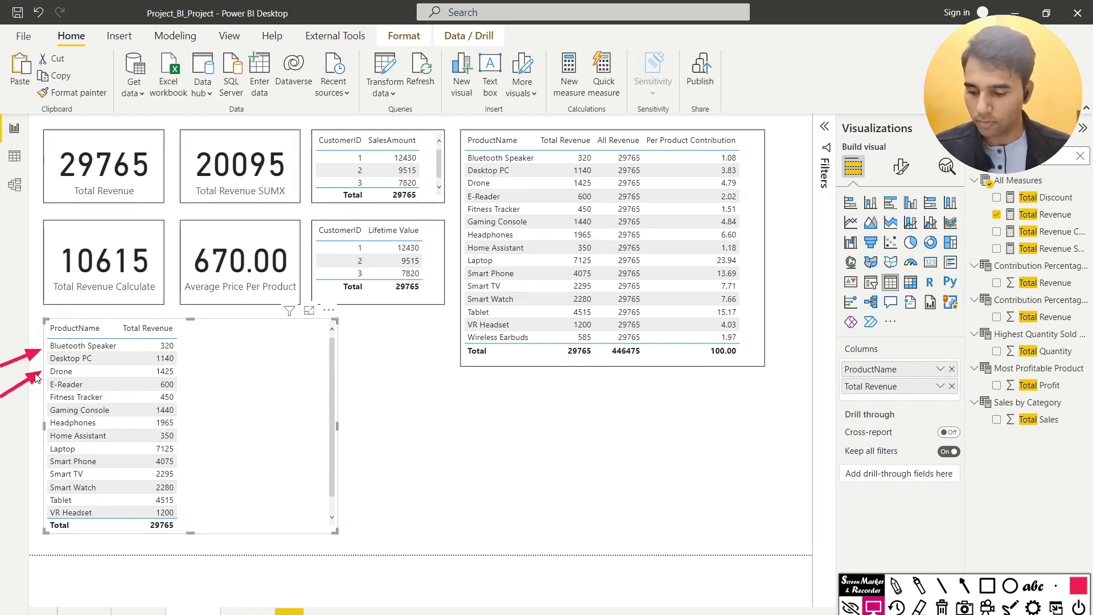
pyautogui.press('Escape')
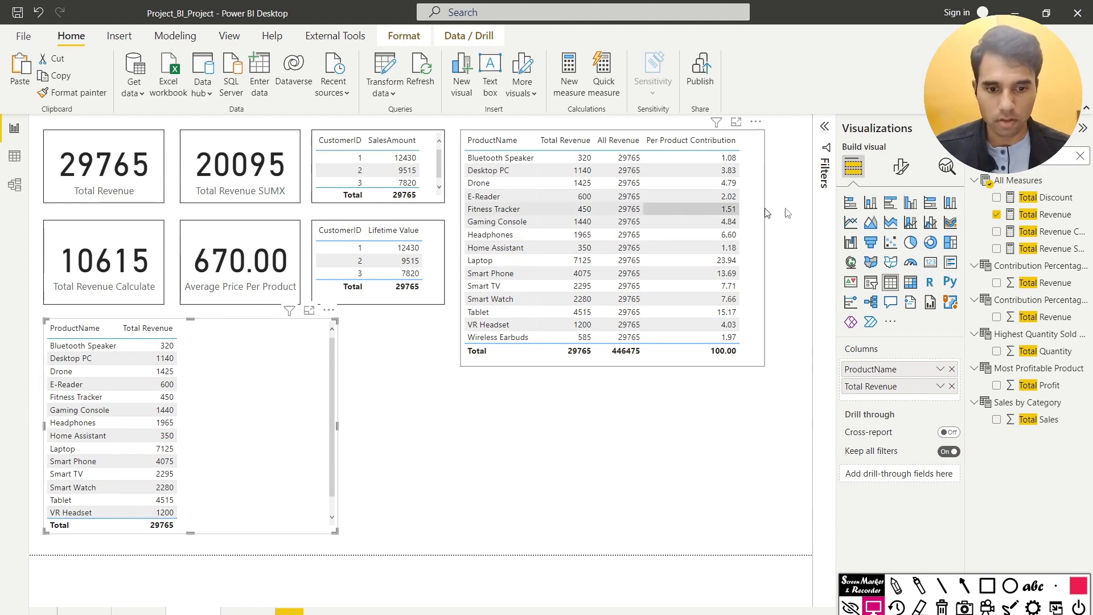
# Step: Add the All Revenue measure from All Measures to the new product table and enlarge the visual slightly
pyautogui.click(1080, 156)
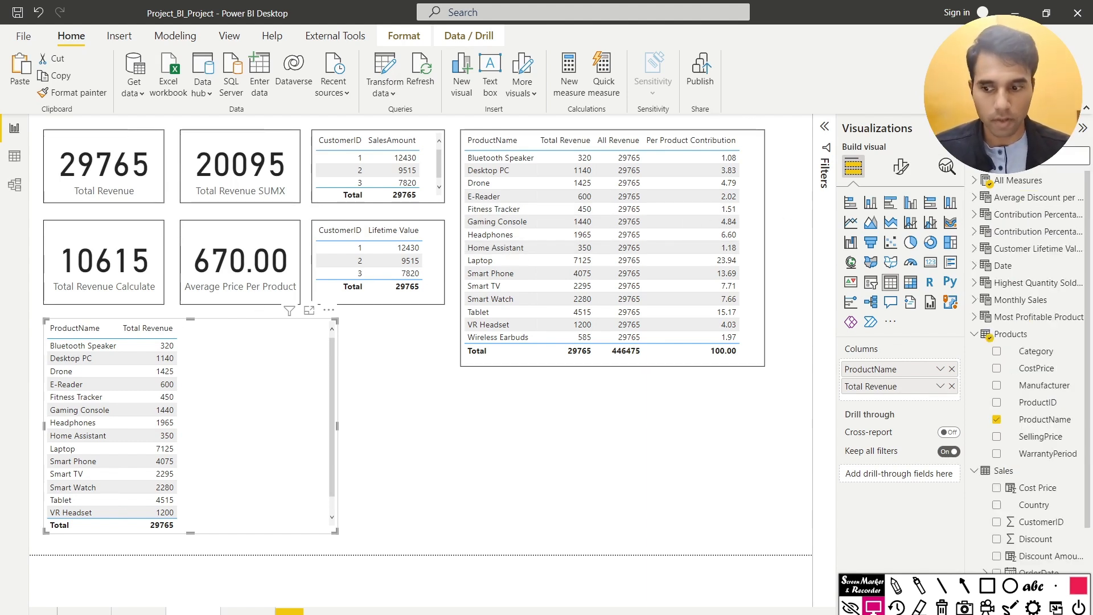
pyautogui.write('all')
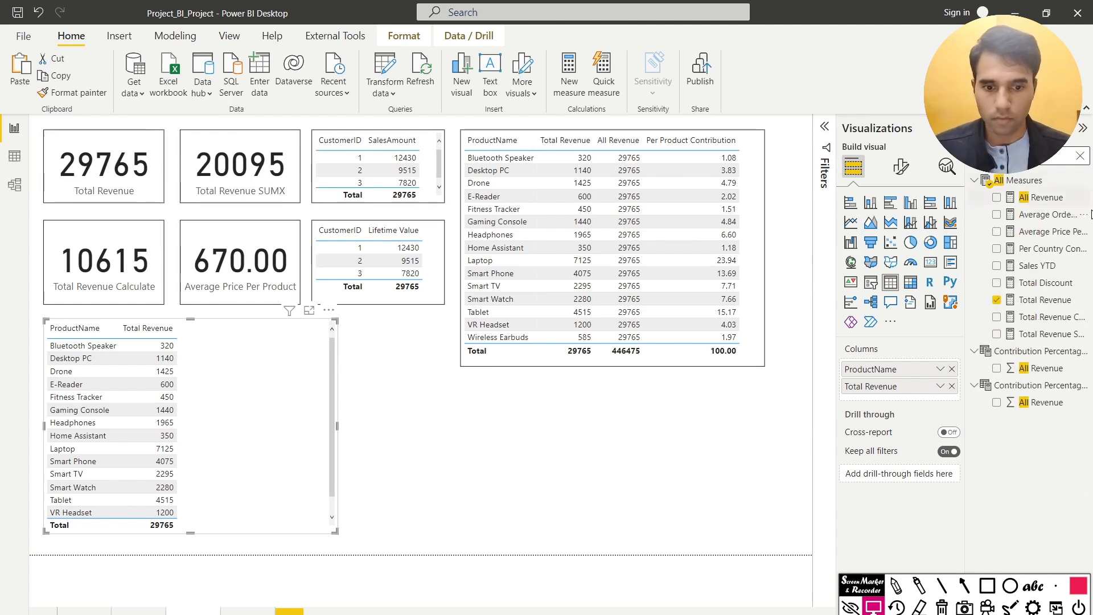
pyautogui.moveTo(1055, 200); pyautogui.dragTo(237, 364)
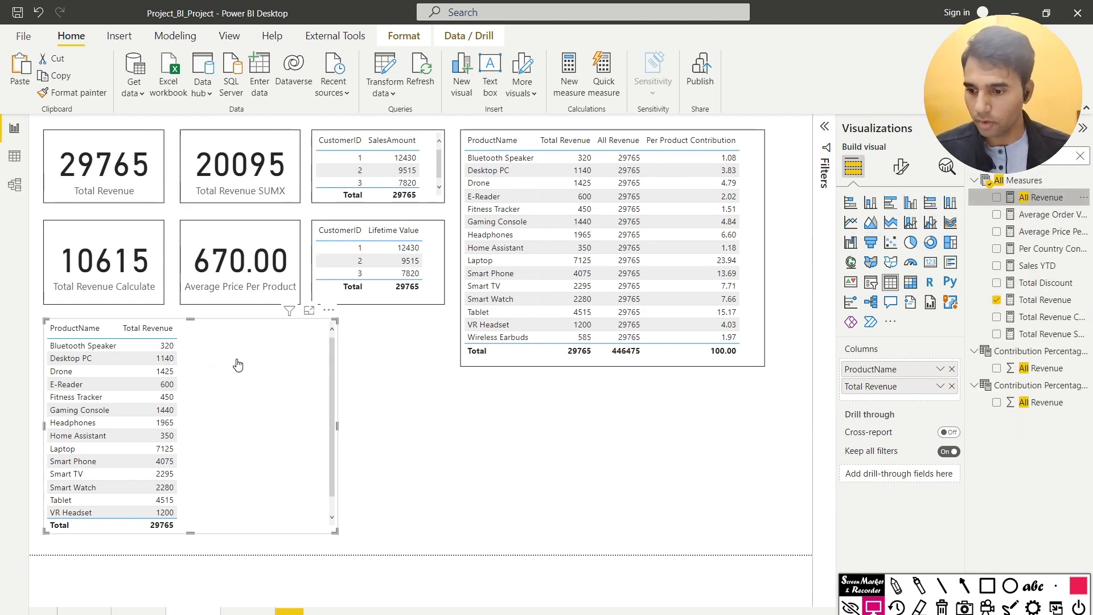
pyautogui.moveTo(335, 531); pyautogui.dragTo(311, 507)
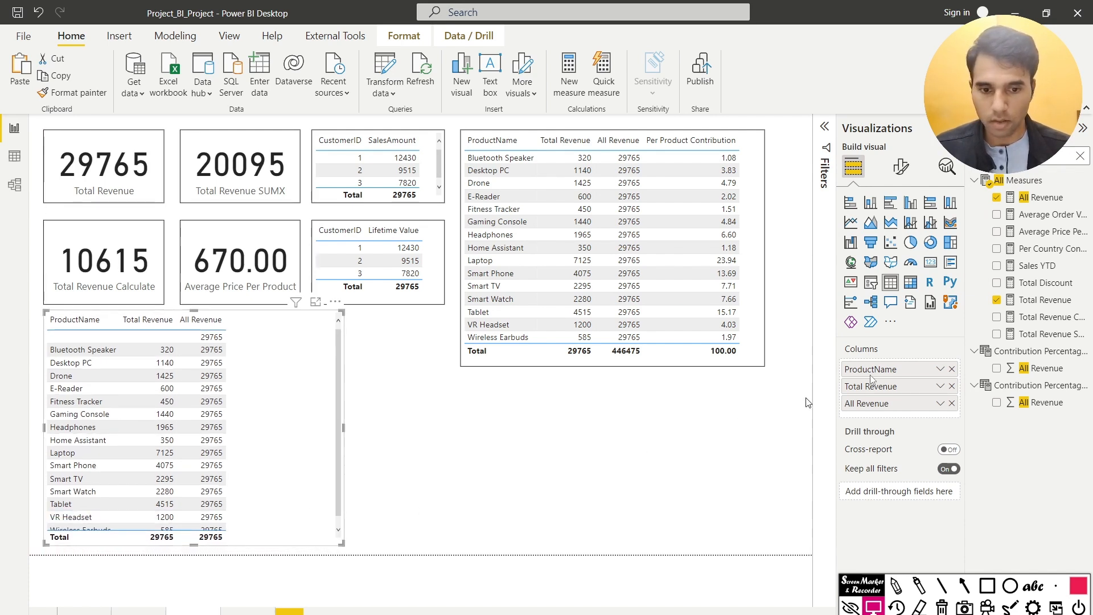
# Step: Rename the Per Country Contribution measure to Per Entity Contribution and add it to the new product table
pyautogui.click(1079, 155)
pyautogui.click(973, 180)
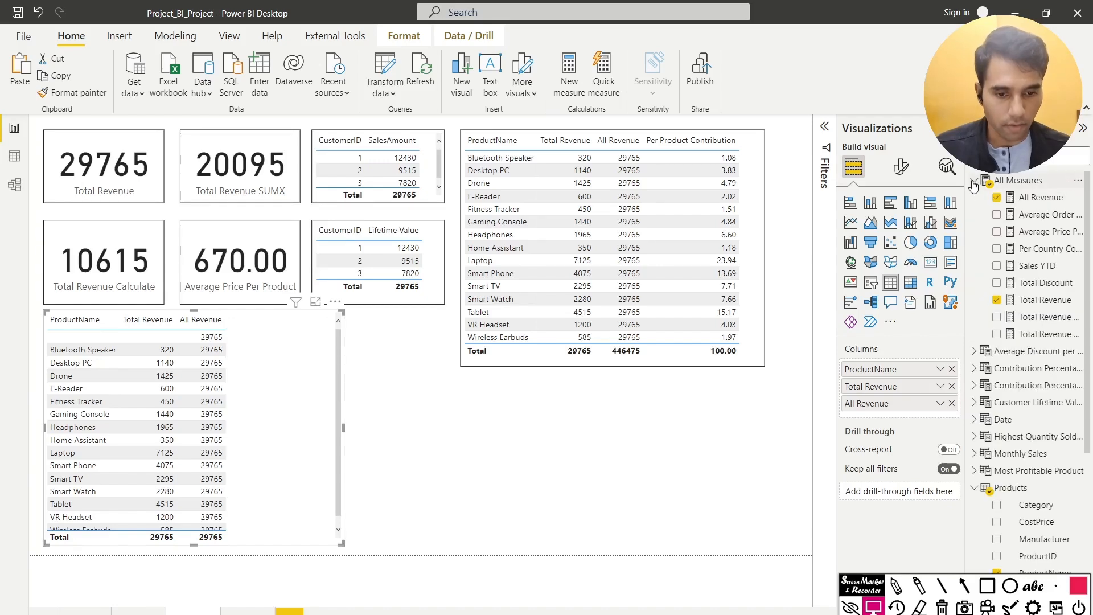
pyautogui.click(1039, 251)
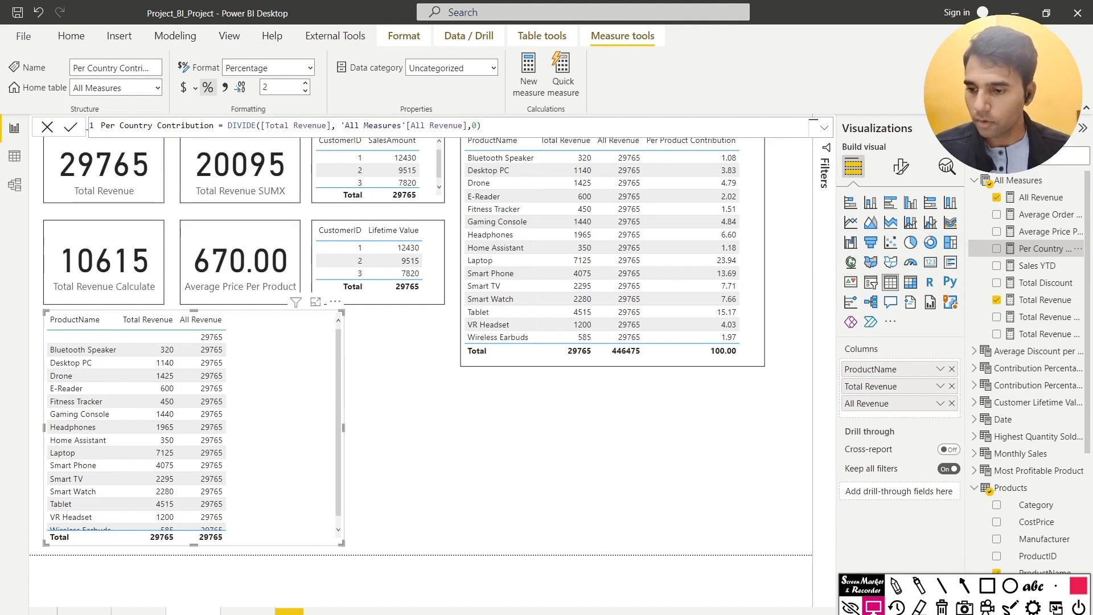
pyautogui.press('BackSpace')
pyautogui.write('Entity')
pyautogui.press('Return')
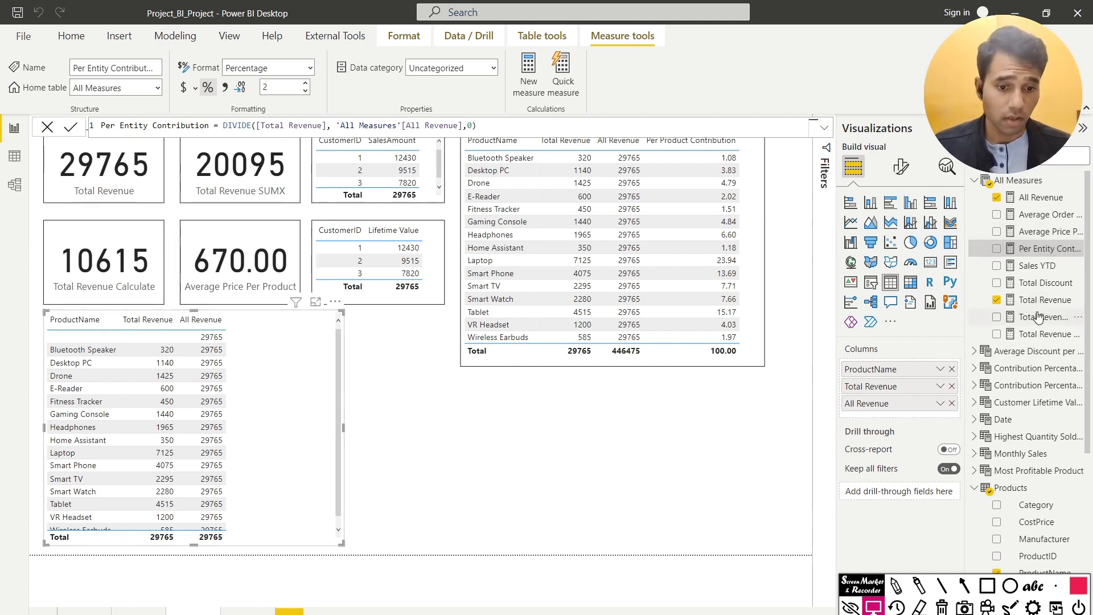
pyautogui.moveTo(1048, 249); pyautogui.dragTo(274, 358)
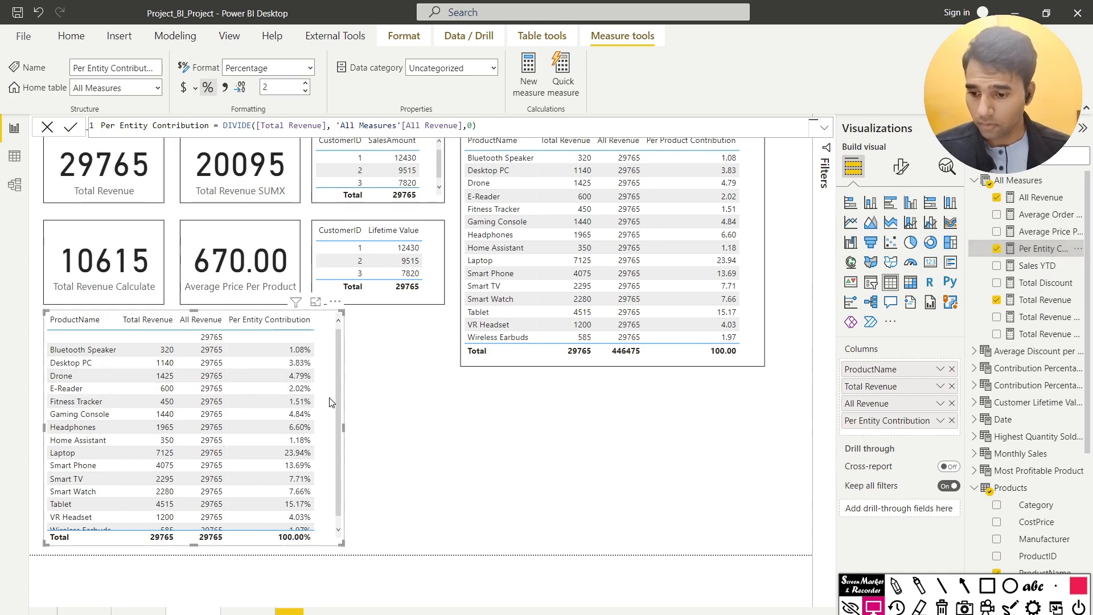
# Step: Compare the SUMMARIZE-based product table side by side with the measure-based one, and return it to the page's upper-right area
pyautogui.moveTo(538, 362); pyautogui.dragTo(431, 547)
pyautogui.scroll(-1, 287, 396)
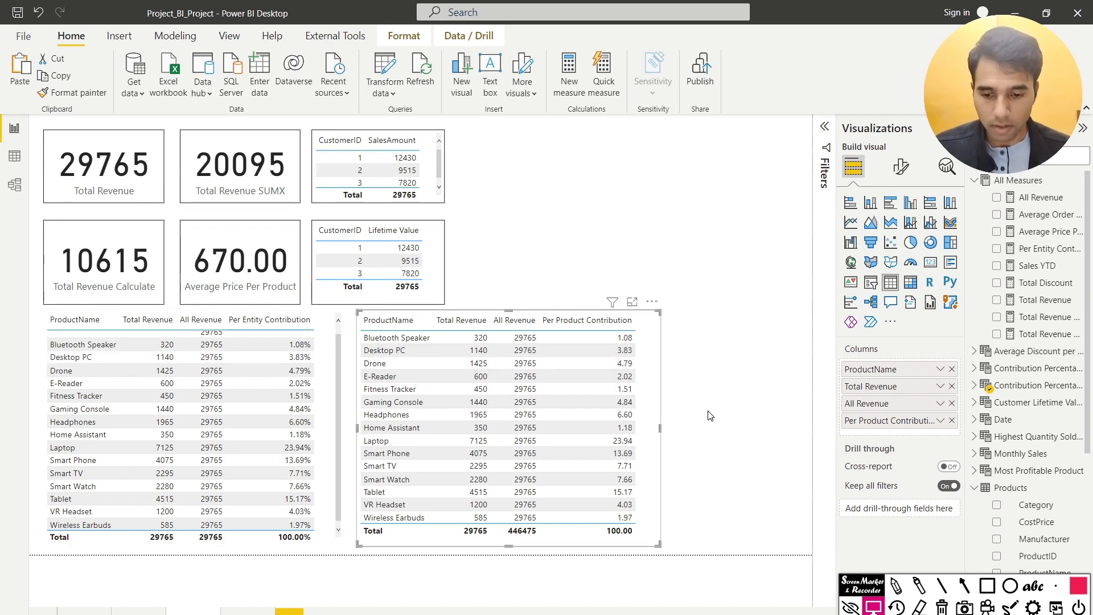
pyautogui.click(665, 414)
pyautogui.click(654, 413)
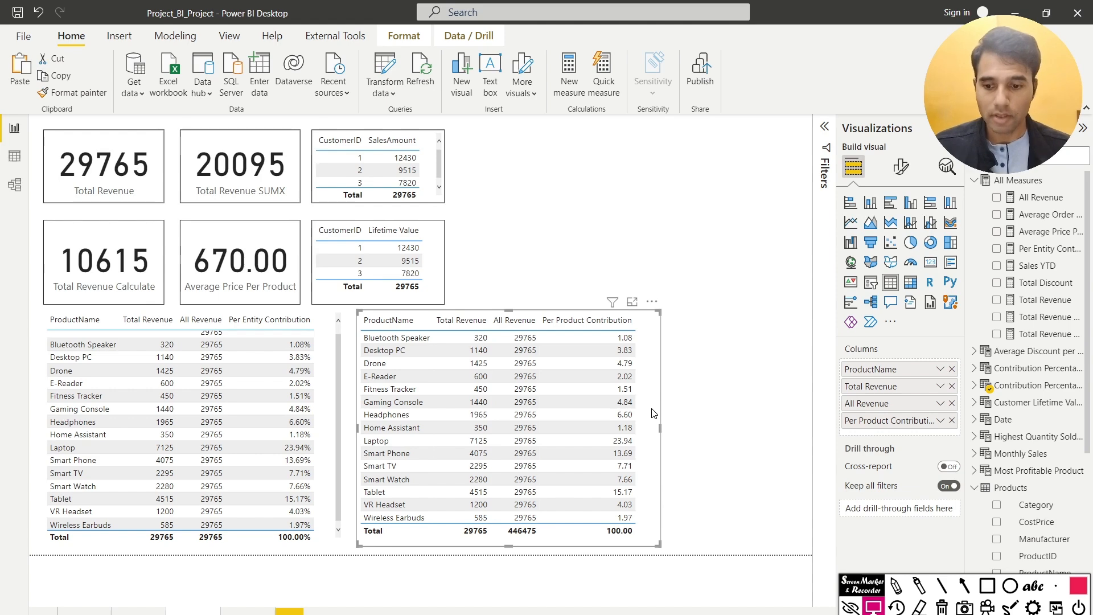
pyautogui.moveTo(654, 414); pyautogui.dragTo(761, 236)
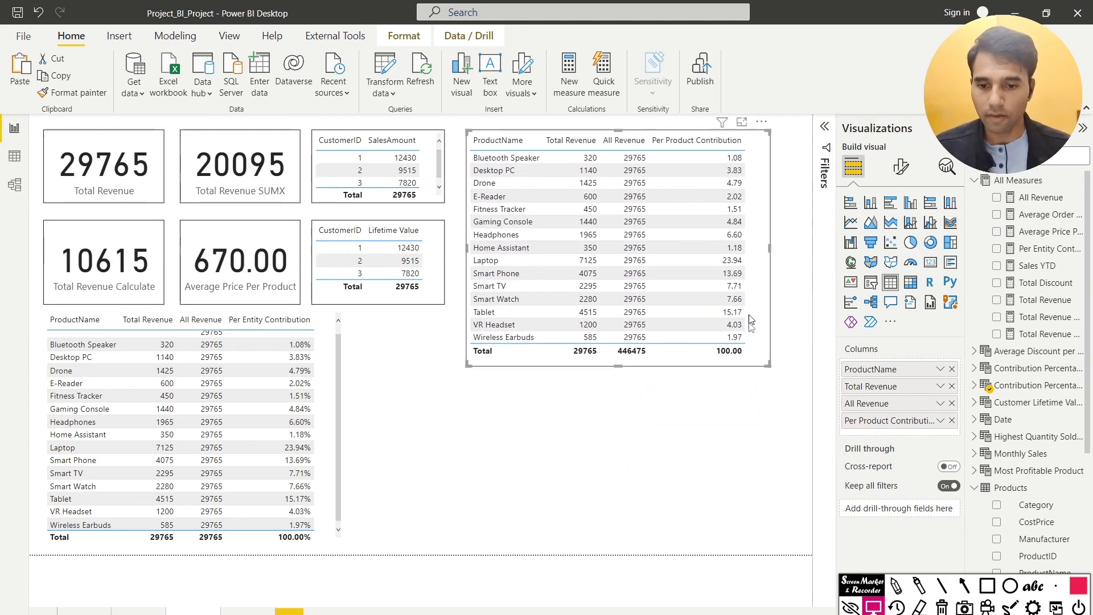
pyautogui.click(736, 432)
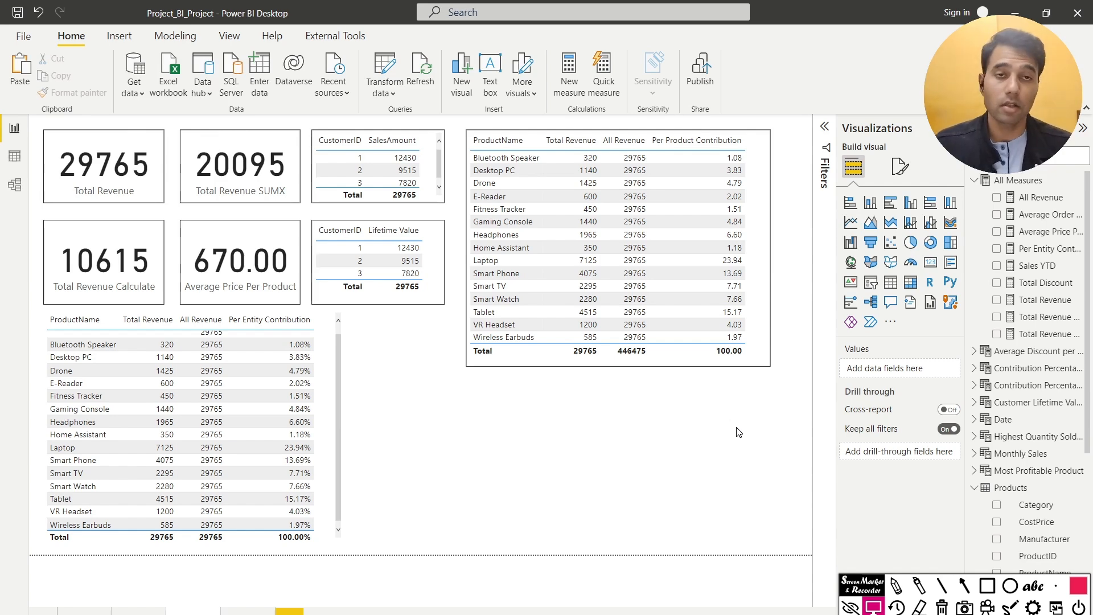
pyautogui.hotkey('alt', 'Tab')
pyautogui.hotkey('alt', 'Tab')
pyautogui.hotkey('alt', 'Tab')
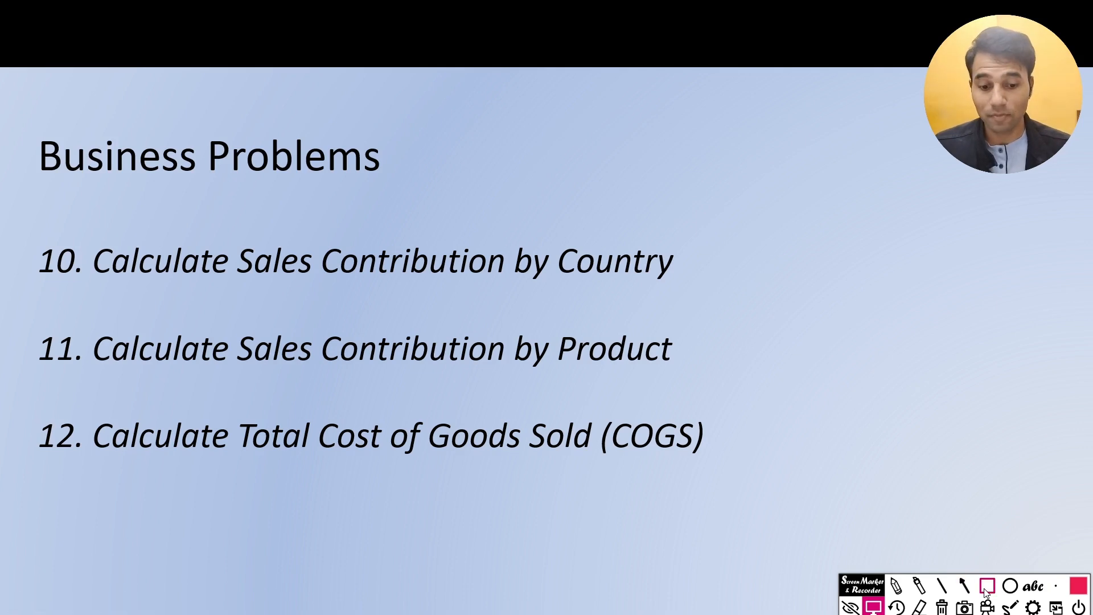
pyautogui.click(987, 587)
pyautogui.moveTo(79, 406)
pyautogui.mouseDown()
pyautogui.moveTo(328, 476)
pyautogui.moveTo(743, 471)
pyautogui.mouseUp()
pyautogui.press('Escape')
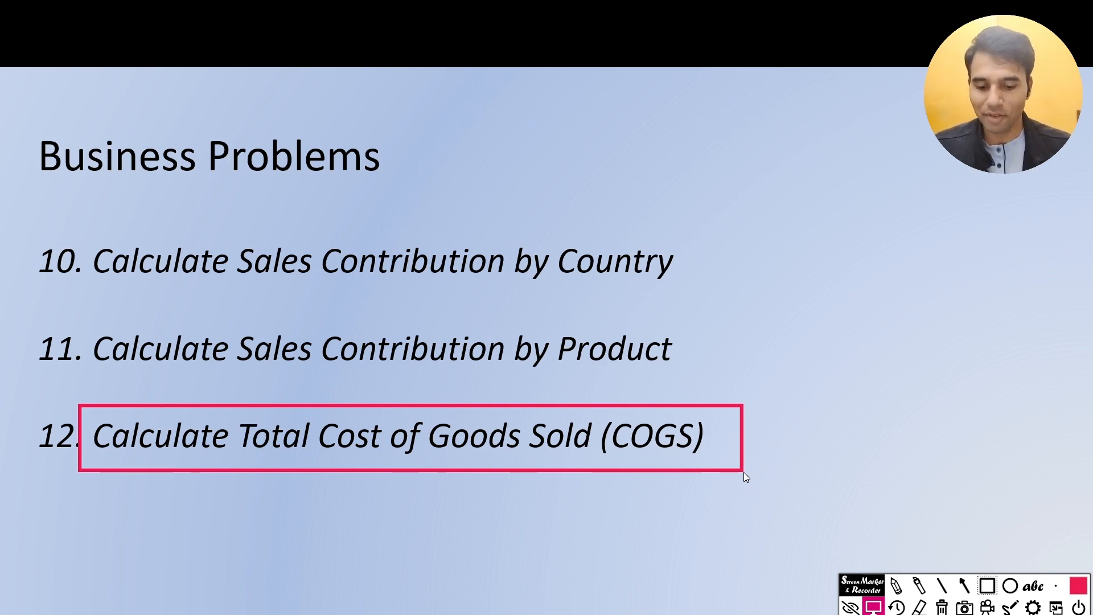
# Step: Switch back to Power BI Desktop and view the rows of Contribution Percentage by Product in Data view
pyautogui.hotkey('alt', 'Tab')
pyautogui.hotkey('alt', 'Tab')
pyautogui.hotkey('alt', 'Tab')
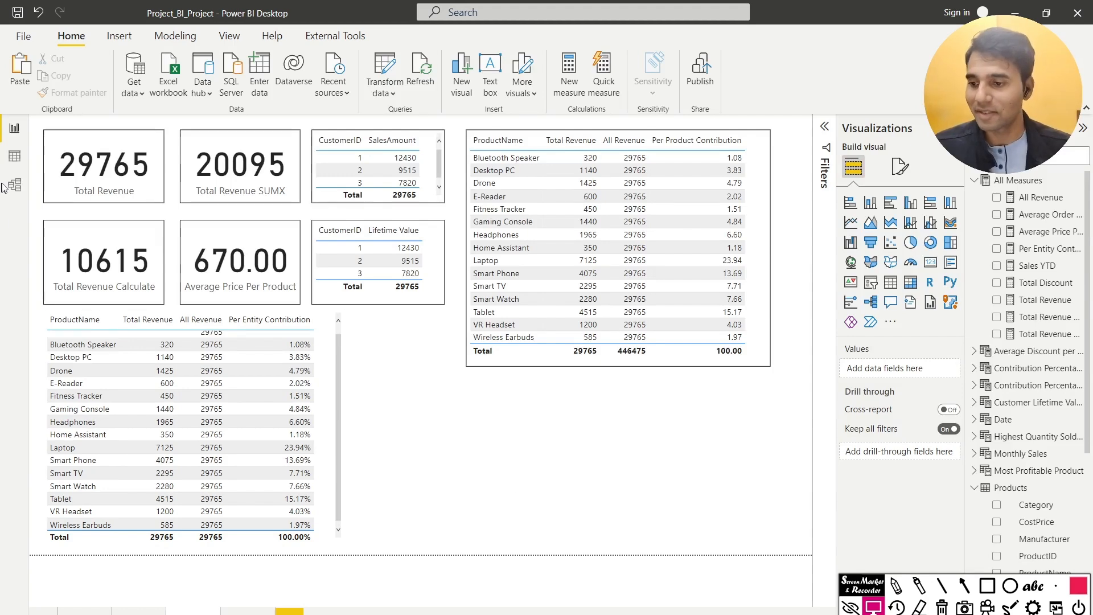
pyautogui.click(14, 152)
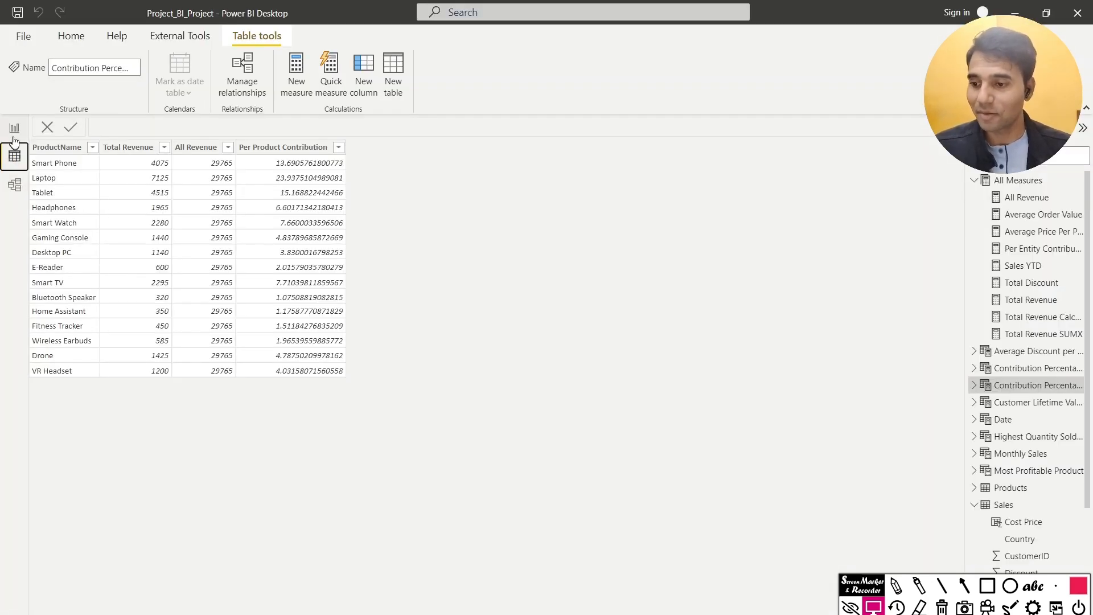
# Step: View the Sales table's rows in Data view and examine the Cost Price and Quantity columns
pyautogui.click(14, 139)
pyautogui.click(16, 165)
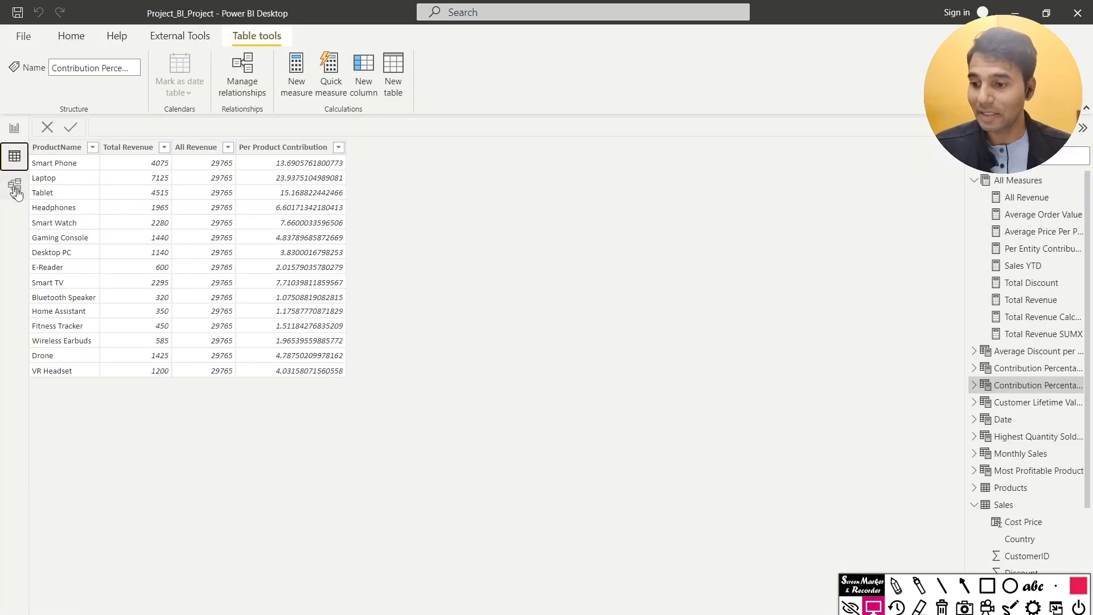
pyautogui.click(1004, 505)
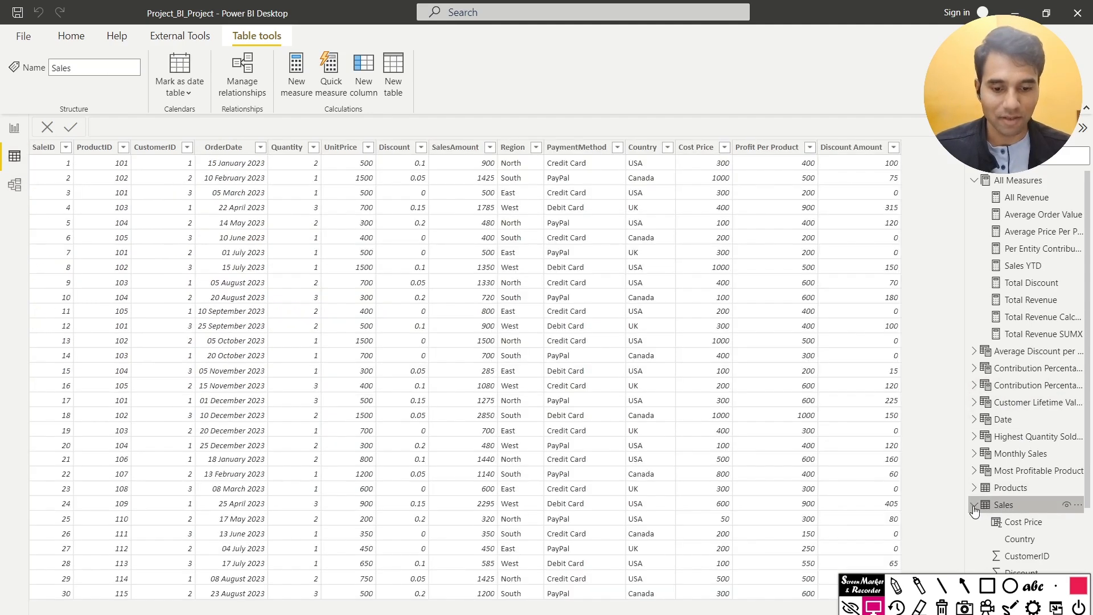
pyautogui.click(974, 509)
pyautogui.moveTo(875, 583); pyautogui.dragTo(869, 594)
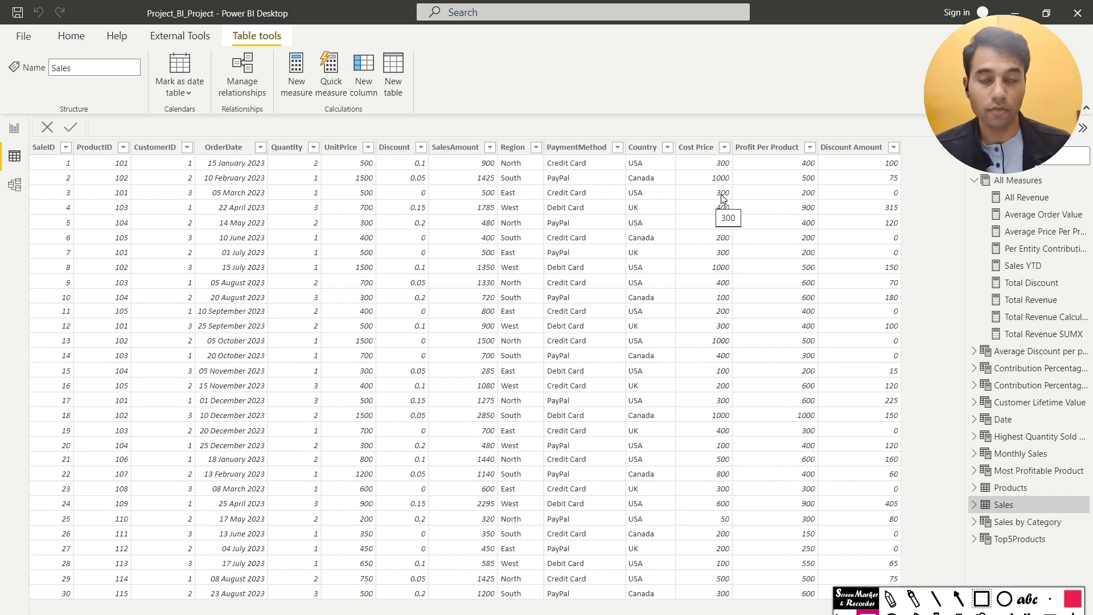
pyautogui.click(959, 599)
pyautogui.moveTo(758, 79); pyautogui.dragTo(706, 140)
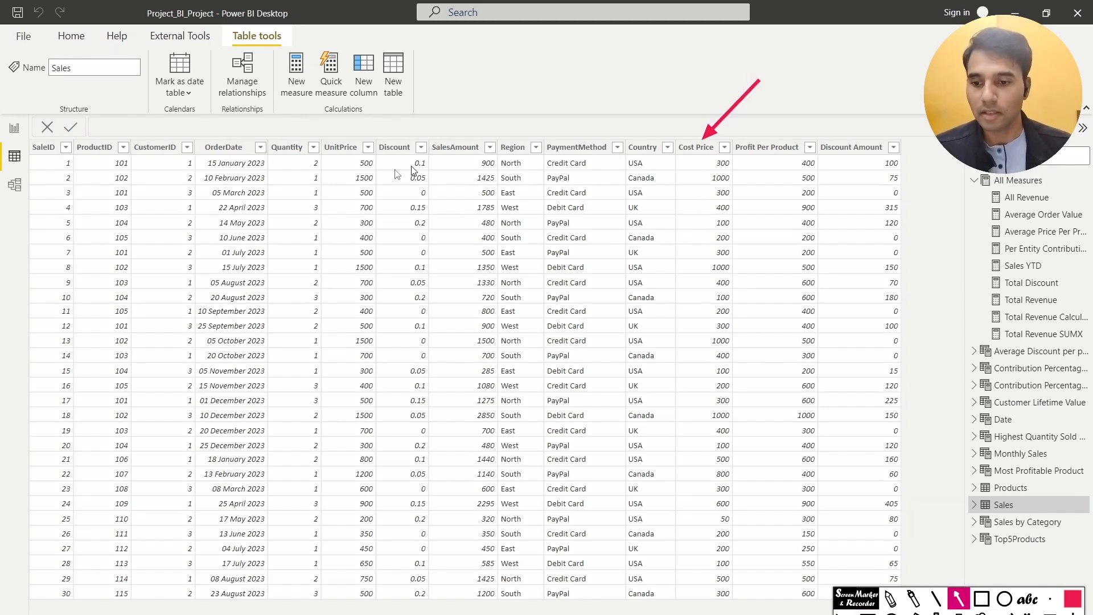
pyautogui.moveTo(358, 60)
pyautogui.mouseDown()
pyautogui.moveTo(282, 118)
pyautogui.moveTo(277, 141)
pyautogui.mouseUp()
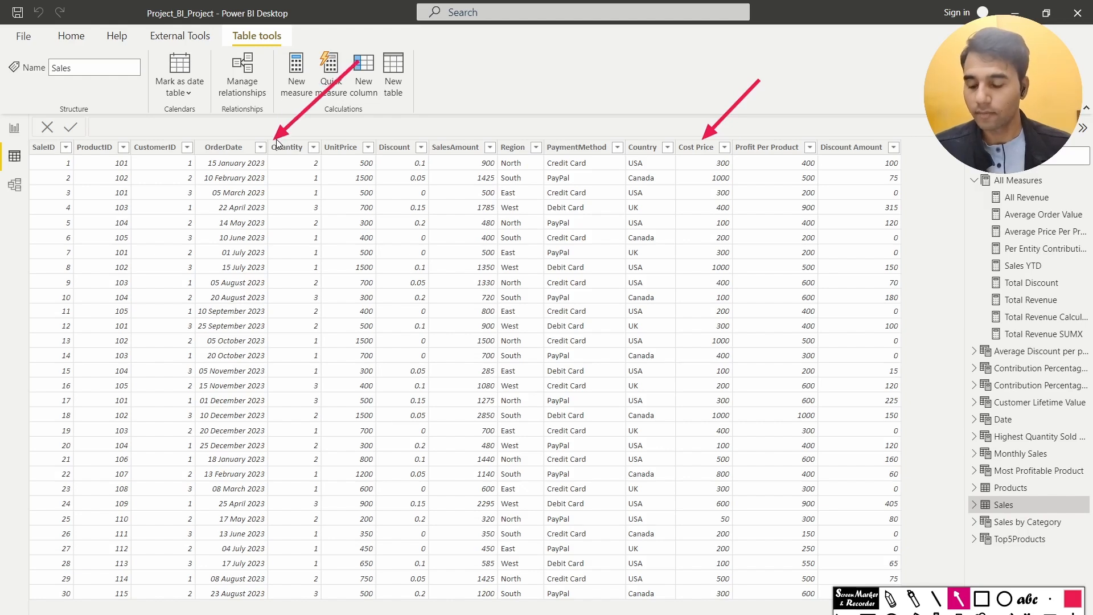
pyautogui.press('Escape')
pyautogui.press('Escape')
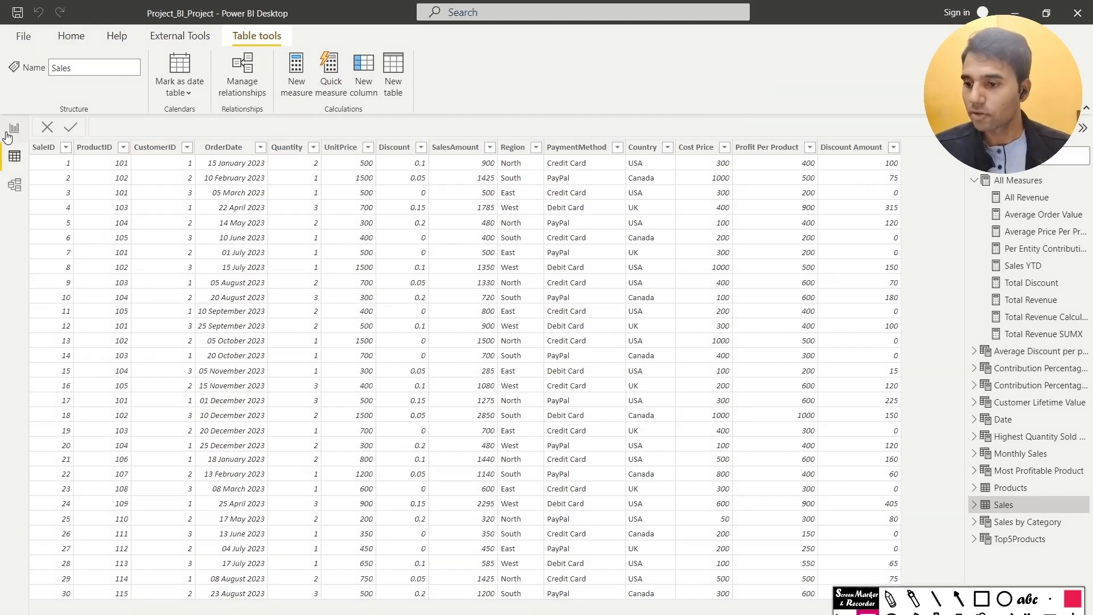
# Step: Return to Report view and start a new measure in the All Measures table
pyautogui.click(15, 128)
pyautogui.click(1077, 181)
pyautogui.click(1037, 189)
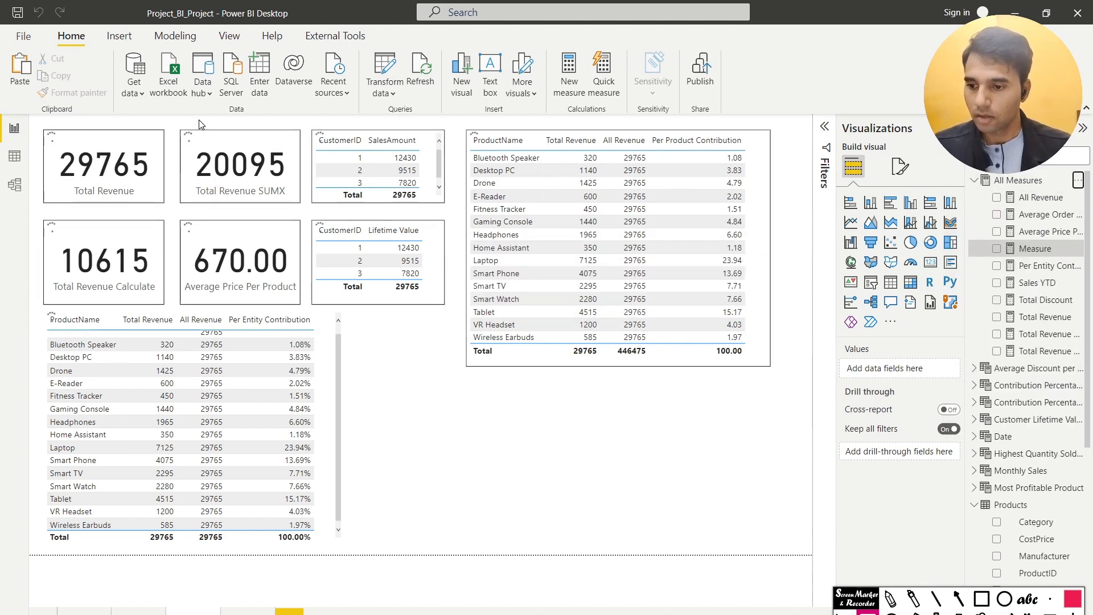
pyautogui.write('Cost of')
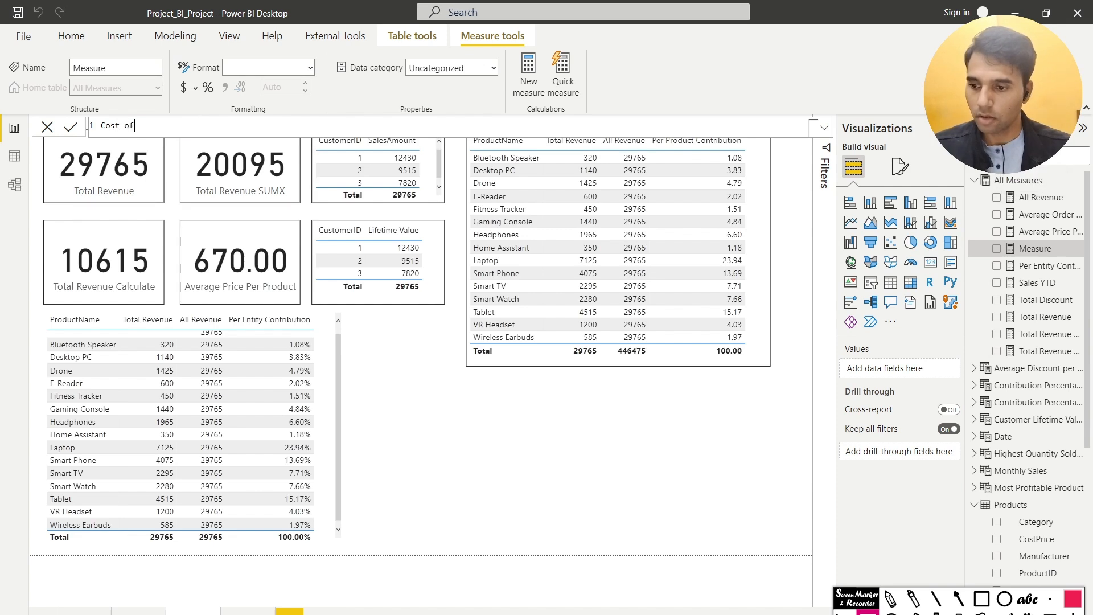
pyautogui.write(' Goods Sold=')
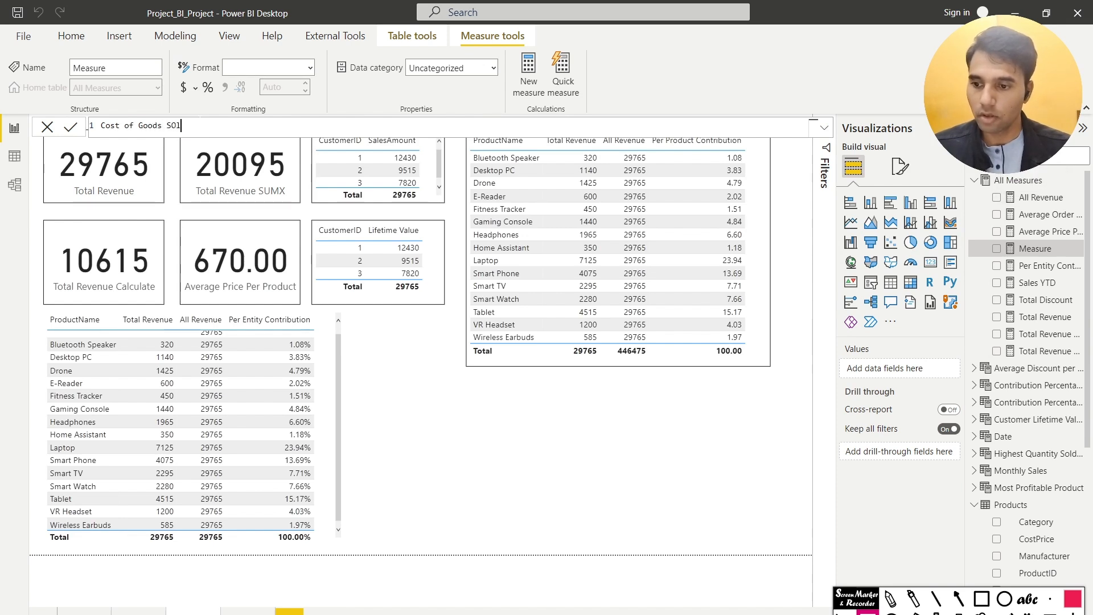
pyautogui.press('BackSpace')
pyautogui.press('BackSpace')
pyautogui.press('BackSpace')
pyautogui.press('BackSpace')
pyautogui.press('BackSpace')
pyautogui.press('BackSpace')
pyautogui.press('BackSpace')
pyautogui.press('BackSpace')
pyautogui.press('BackSpace')
pyautogui.press('BackSpace')
pyautogui.press('BackSpace')
pyautogui.press('BackSpace')
pyautogui.press('BackSpace')
pyautogui.press('BackSpace')
pyautogui.press('BackSpace')
pyautogui.press('BackSpace')
pyautogui.press('BackSpace')
pyautogui.press('BackSpace')
pyautogui.press('BackSpace')
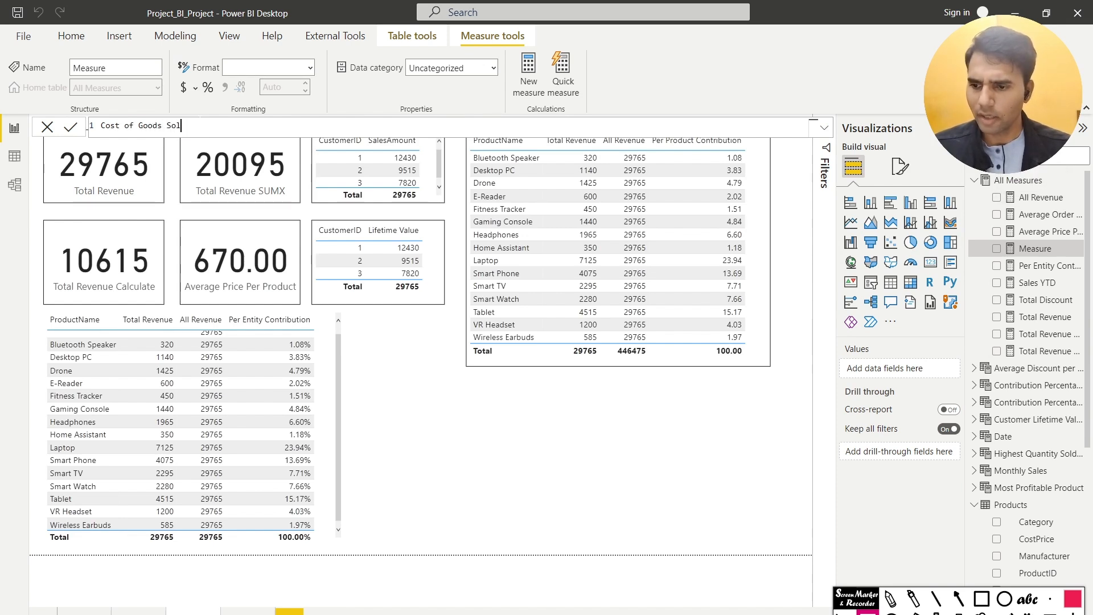
# Step: Define the measure as Total COGS, using CALCULATE around a SUMX over Sales of Sales[Quantity] * RELATED(Products[CostPrice])
pyautogui.write('Tota')
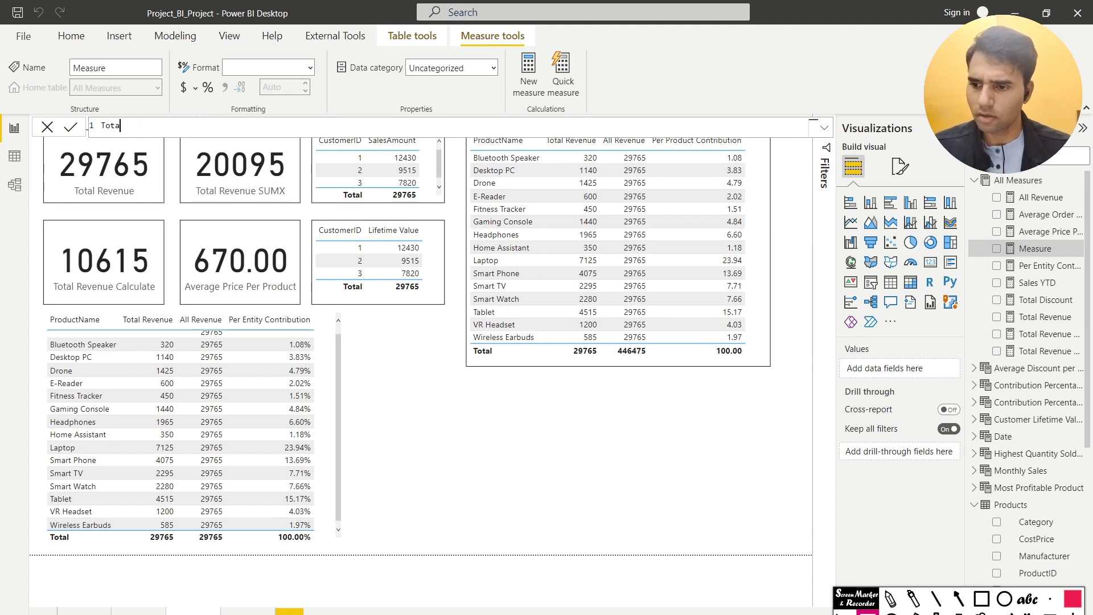
pyautogui.write('l COGS')
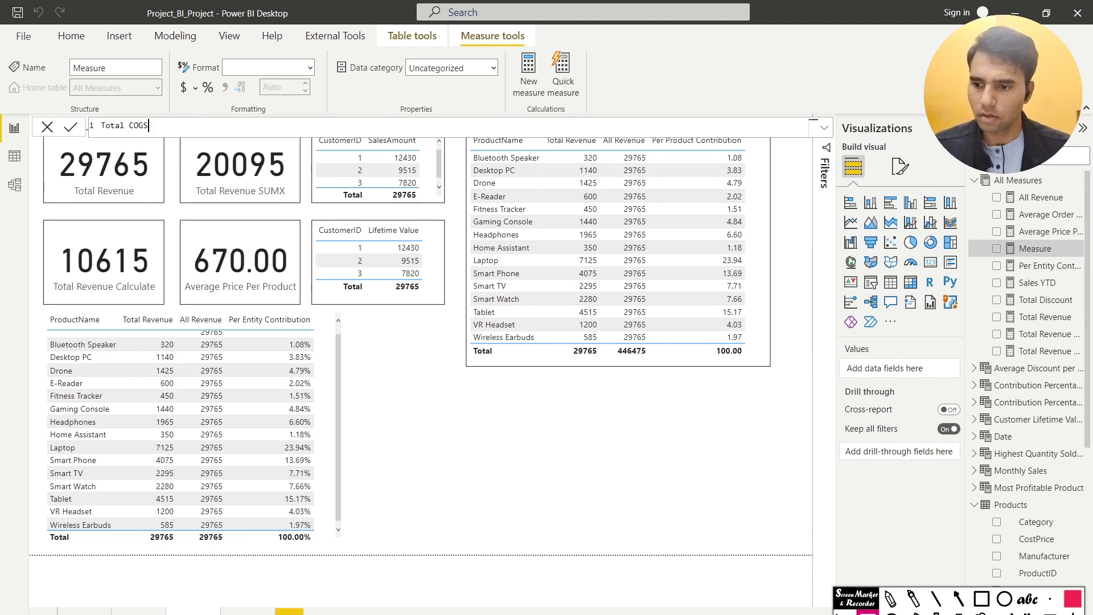
pyautogui.write(' = Cal')
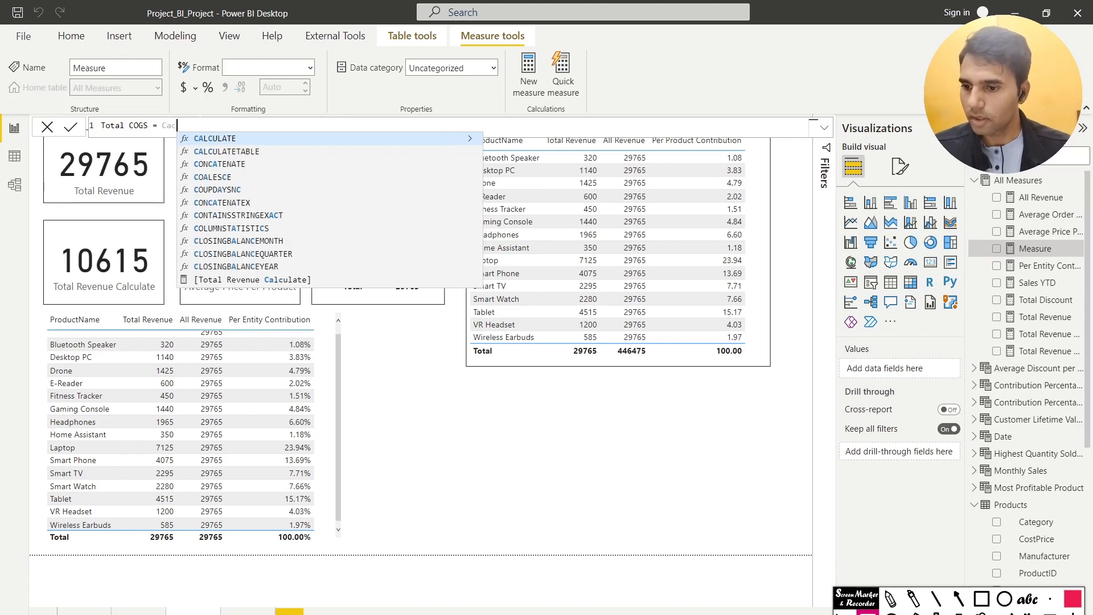
pyautogui.press('Tab')
pyautogui.write('S')
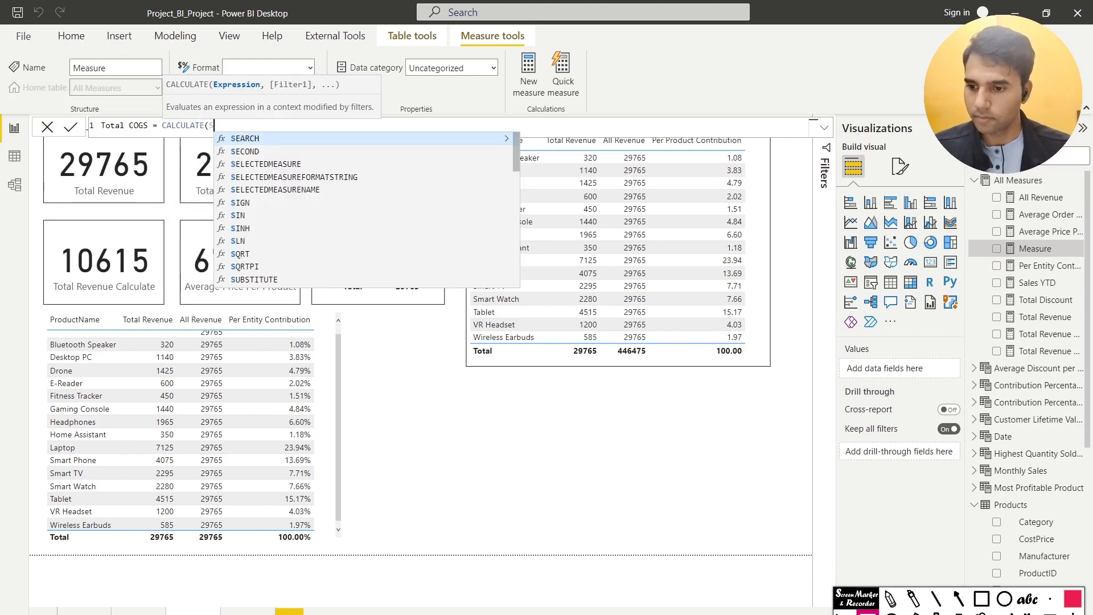
pyautogui.write('UMX(')
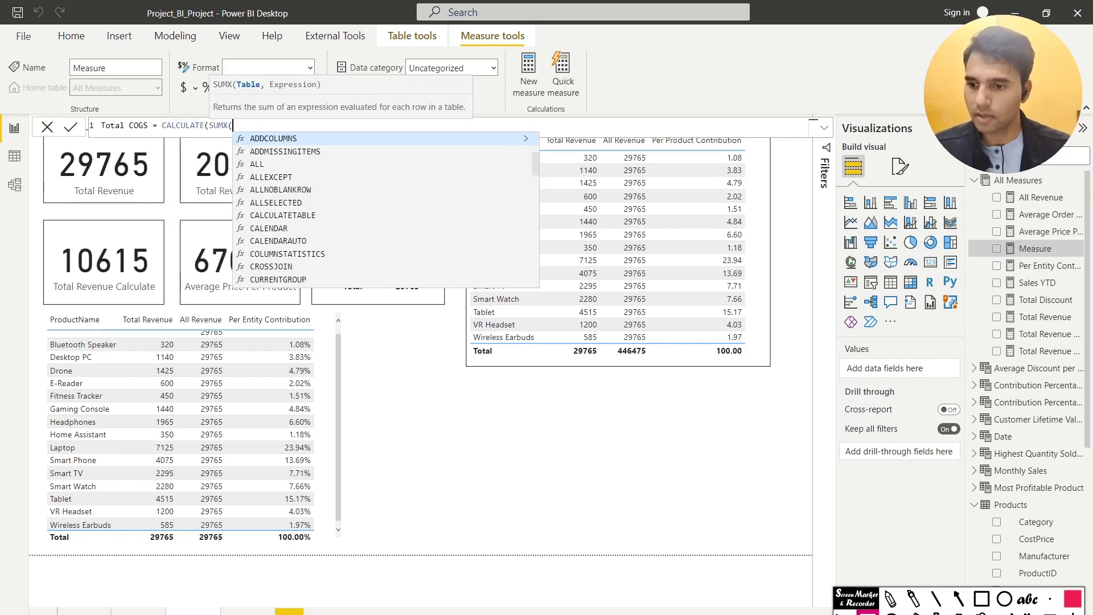
pyautogui.write('Sales, ')
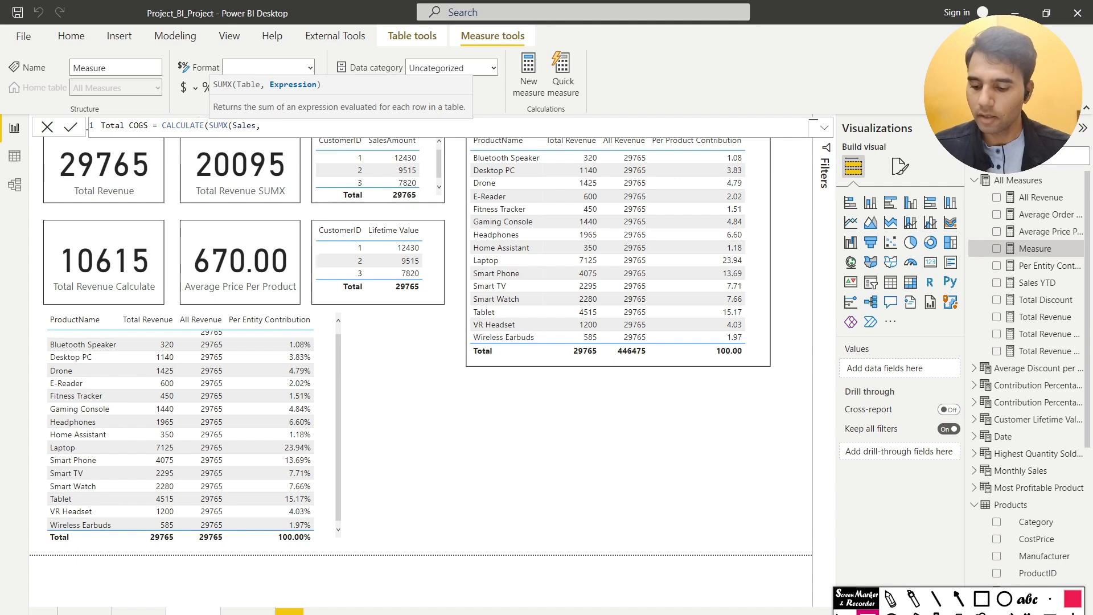
pyautogui.write('Qun')
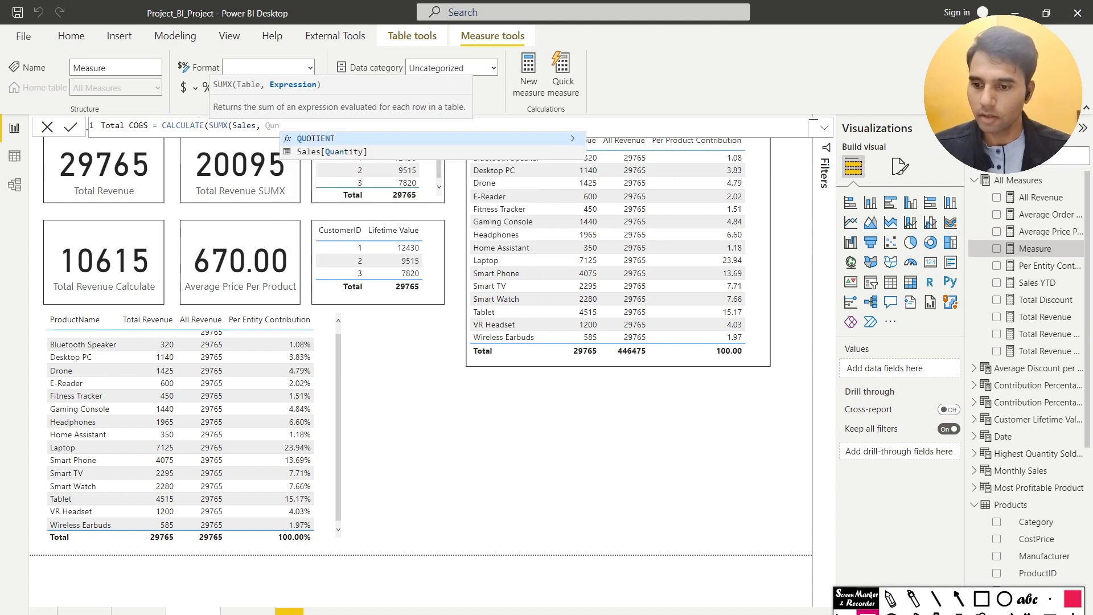
pyautogui.press('Tab')
pyautogui.write('* Rel')
pyautogui.press('Tab')
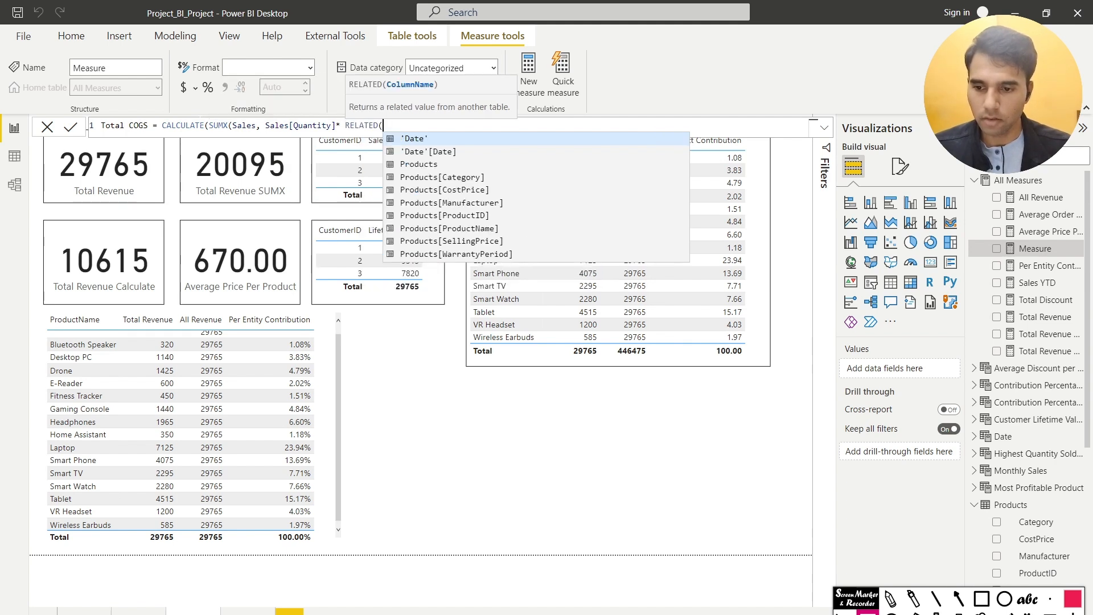
pyautogui.write('cost')
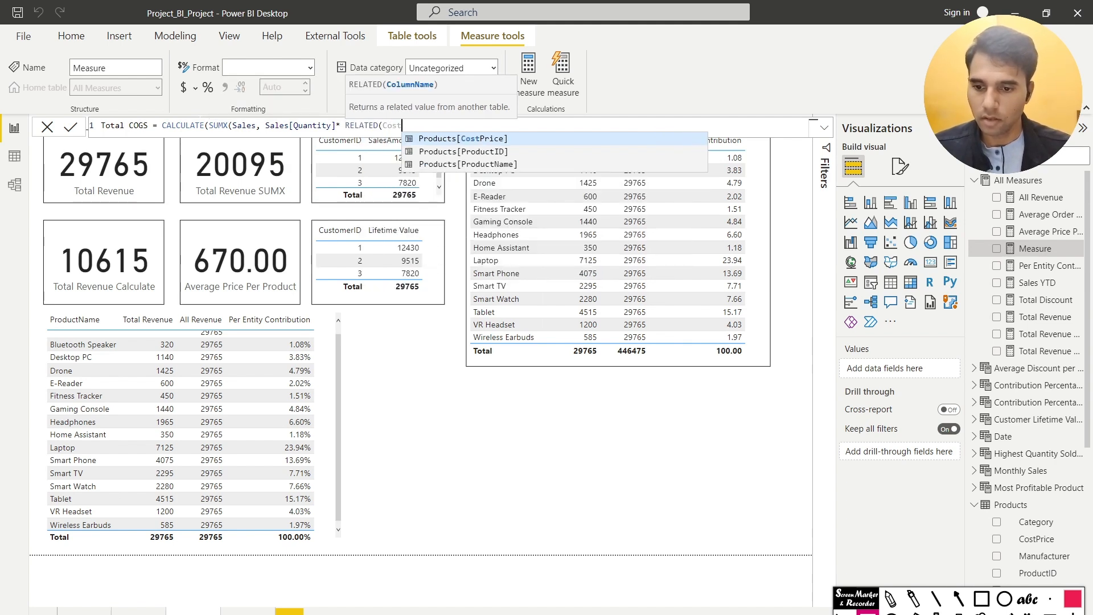
pyautogui.press('Tab')
pyautogui.write('))')
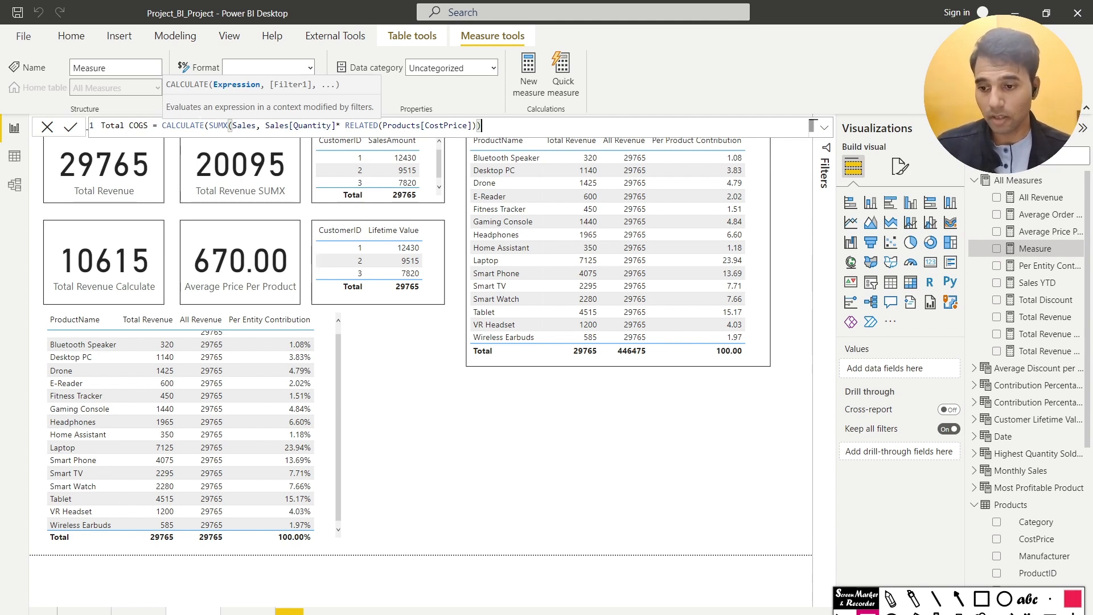
pyautogui.press('Return')
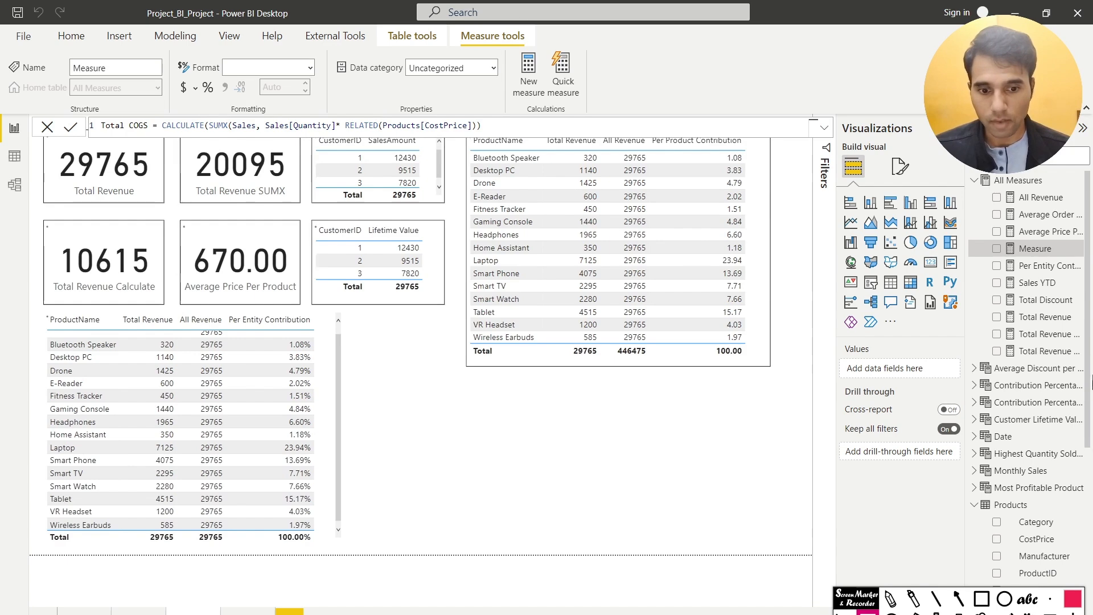
# Step: Place the Total COGS measure below the product contribution table, show it as a card and shrink the card
pyautogui.moveTo(1052, 291); pyautogui.dragTo(590, 490)
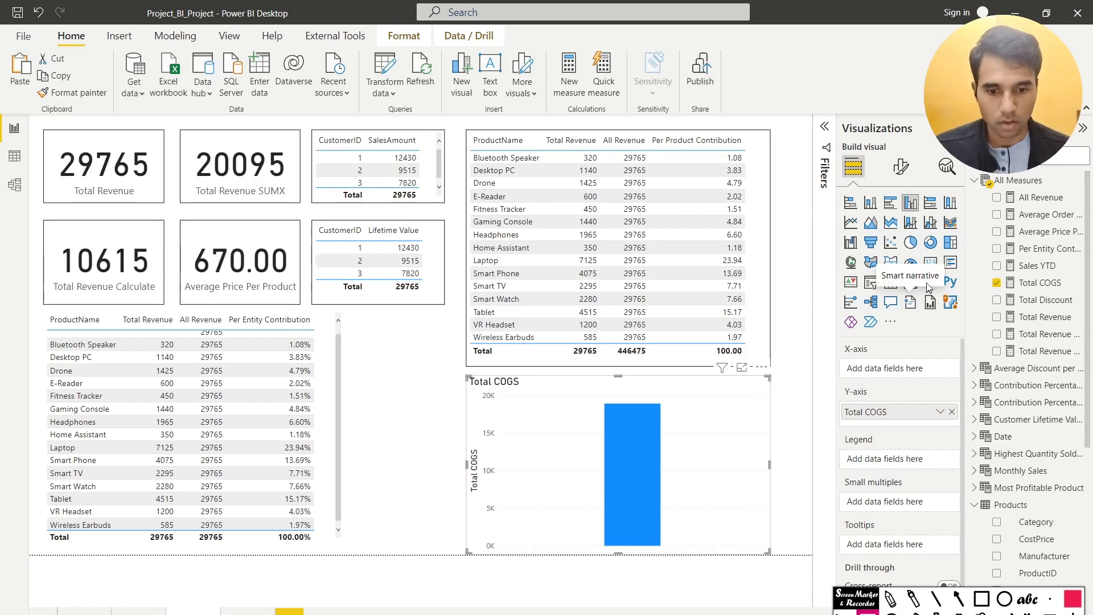
pyautogui.click(930, 262)
pyautogui.moveTo(769, 552); pyautogui.dragTo(696, 464)
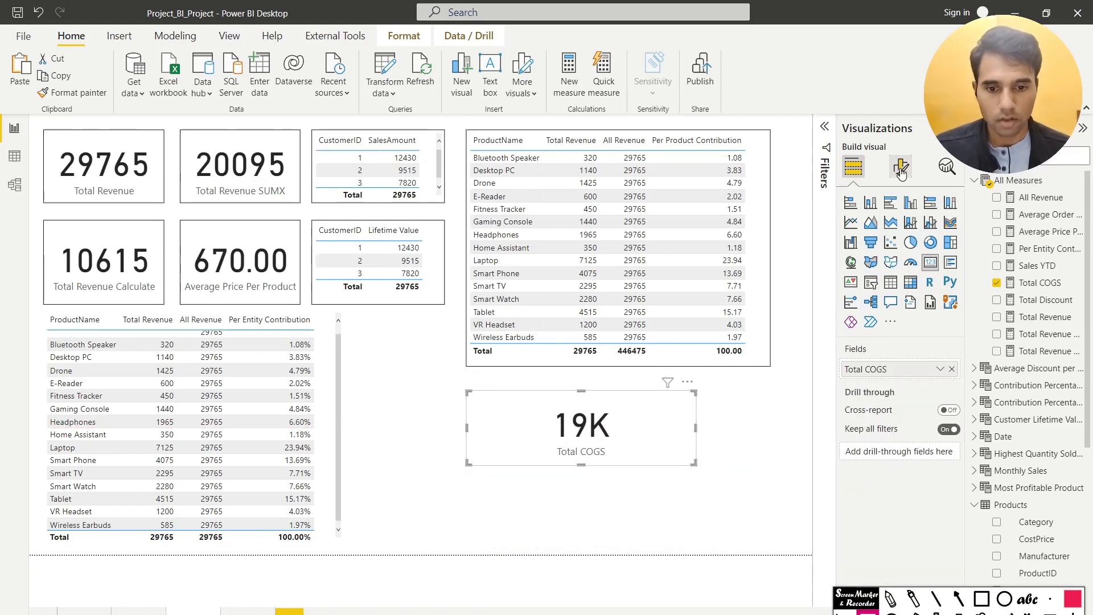
# Step: Set the Total COGS card's callout value display units to None and nudge the card slightly upward
pyautogui.click(900, 168)
pyautogui.click(898, 264)
pyautogui.click(894, 404)
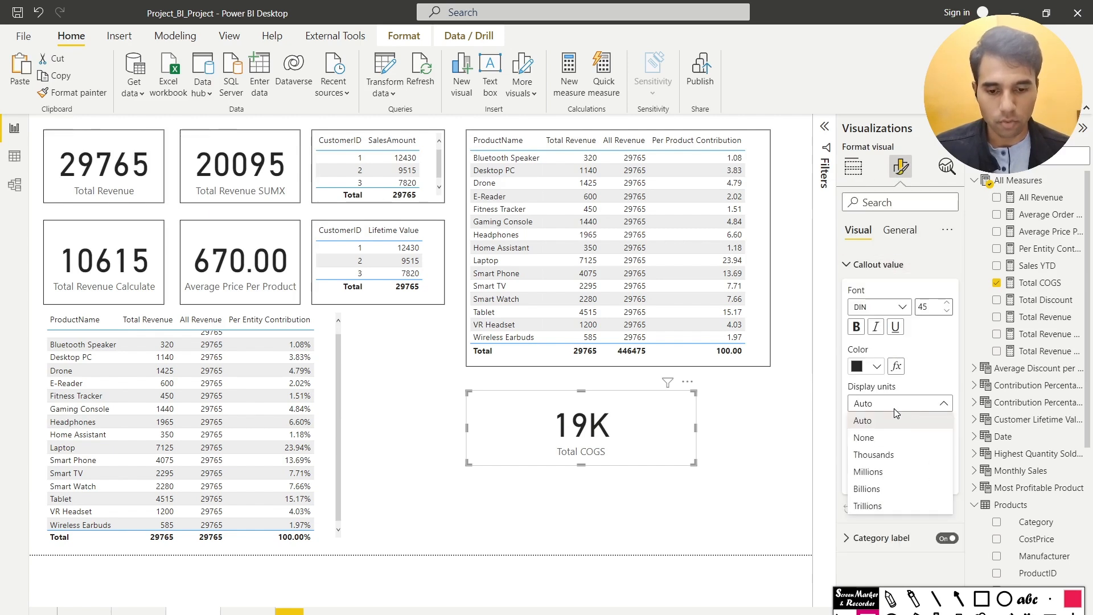
pyautogui.click(892, 437)
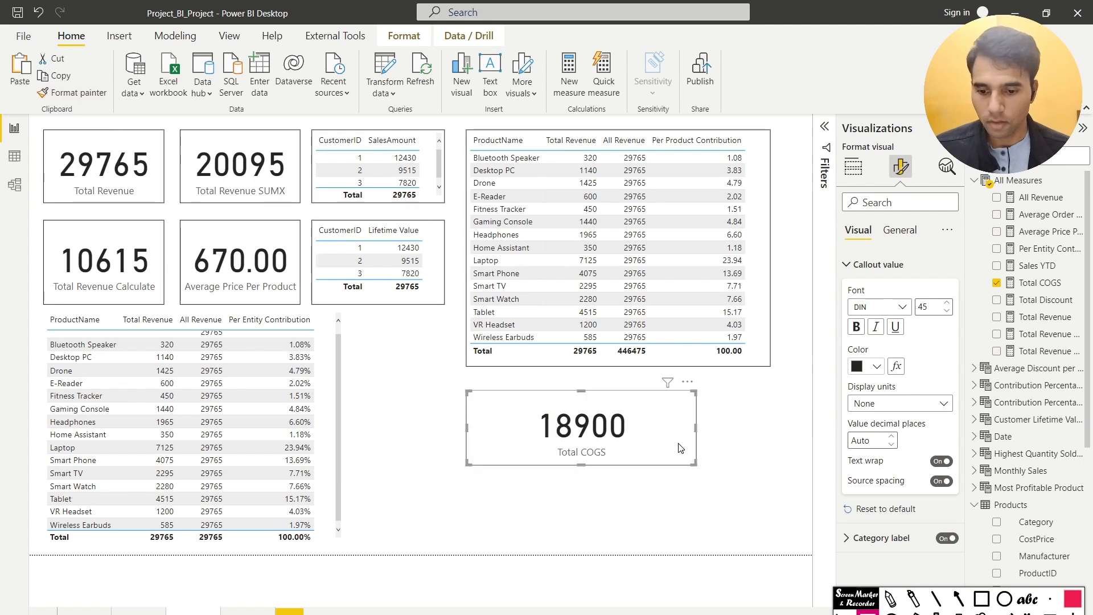
pyautogui.moveTo(681, 448); pyautogui.dragTo(681, 437)
pyautogui.click(690, 497)
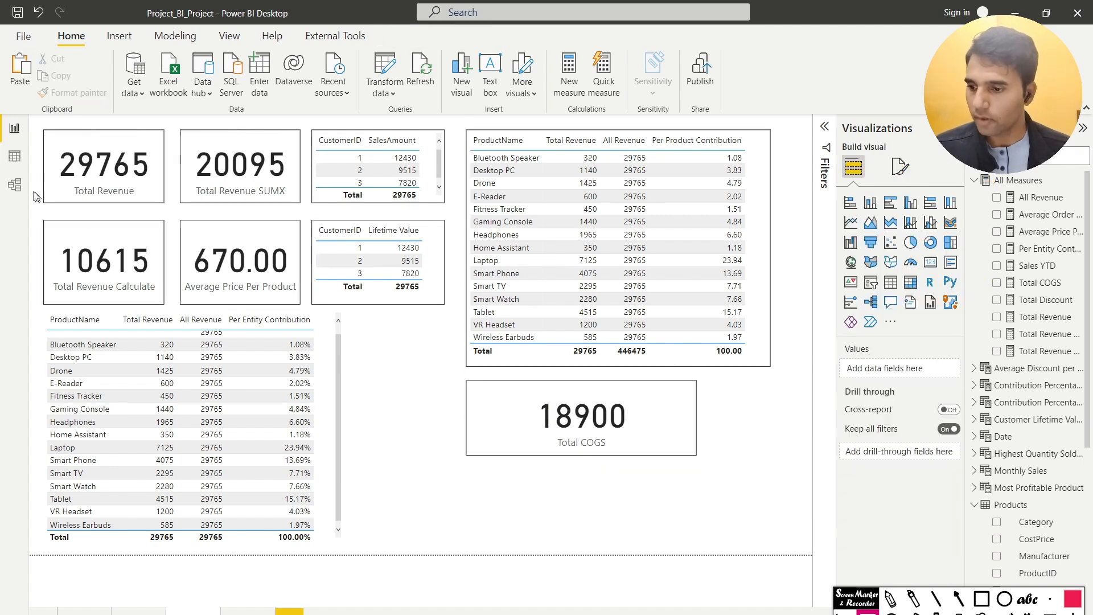
# Step: Open the Sales table in Data view and inspect the formula of its Cost Price column
pyautogui.click(14, 156)
pyautogui.click(13, 133)
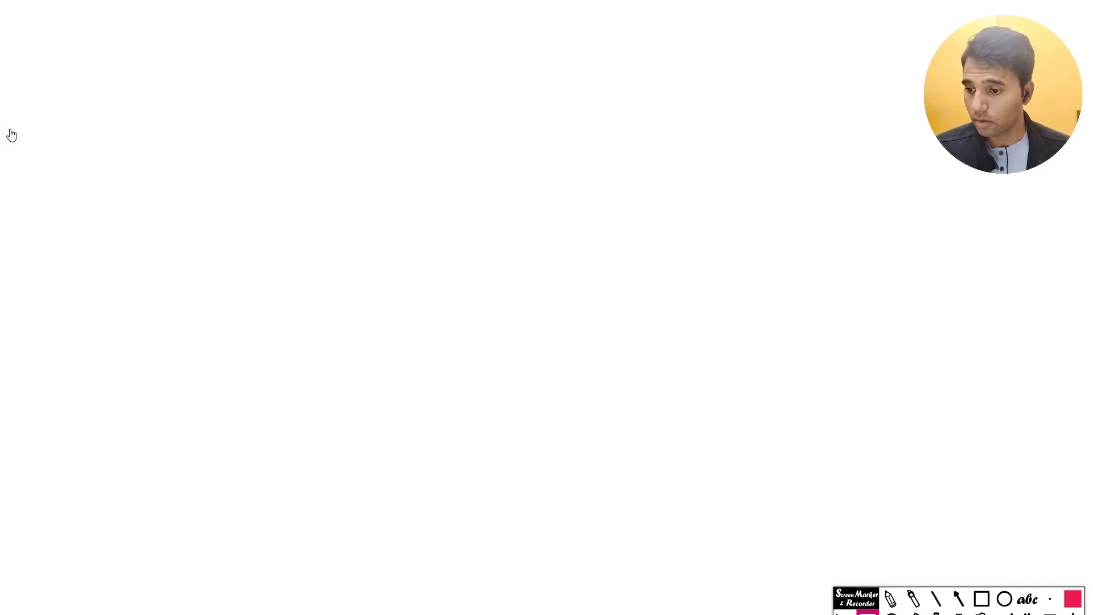
pyautogui.click(14, 156)
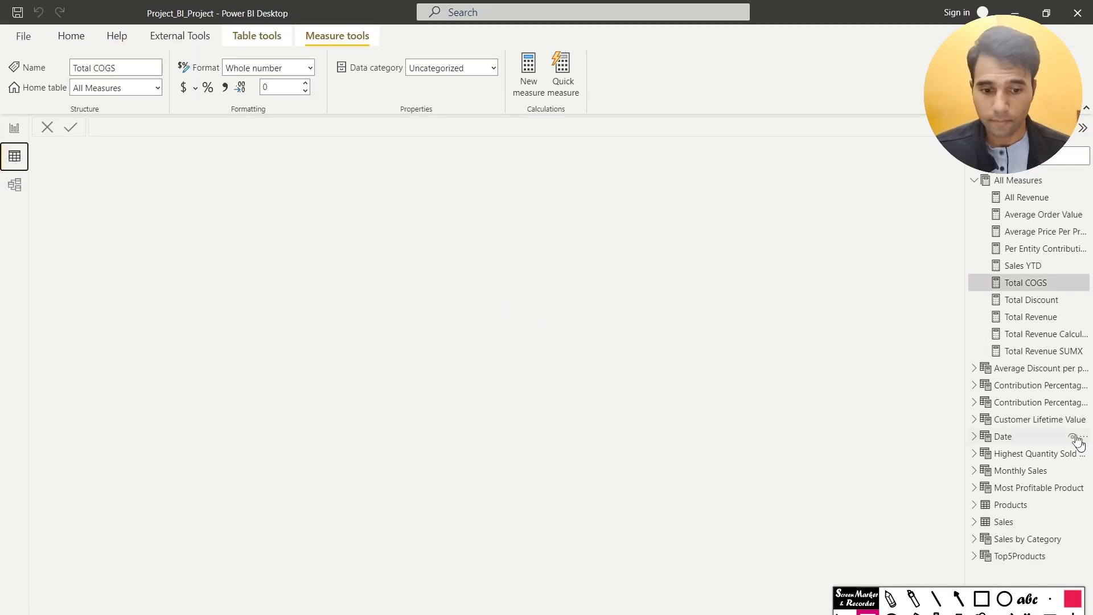
pyautogui.click(1022, 520)
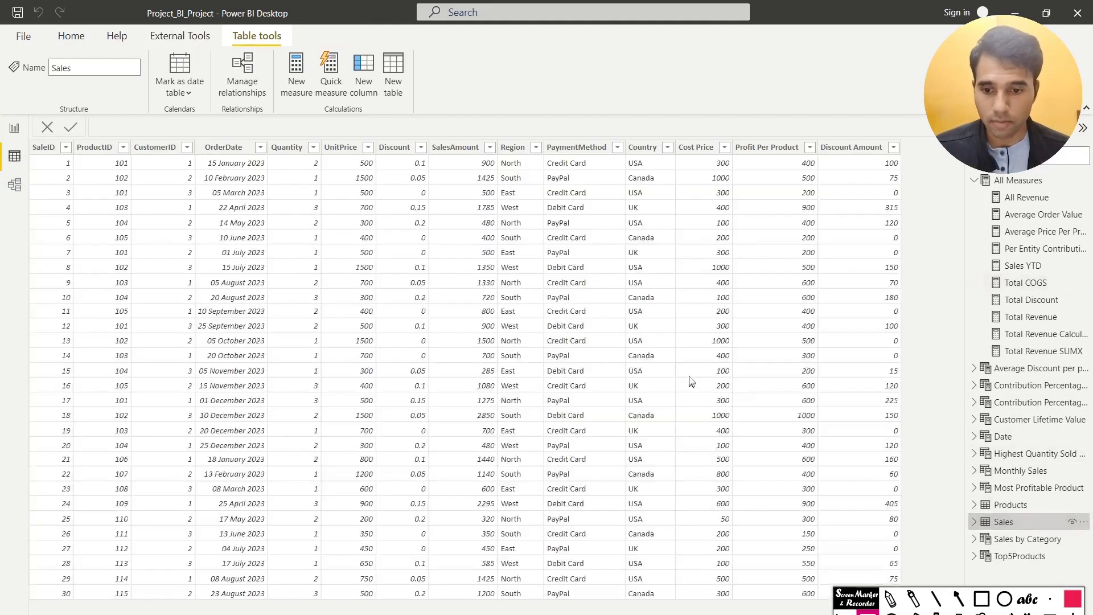
pyautogui.click(696, 149)
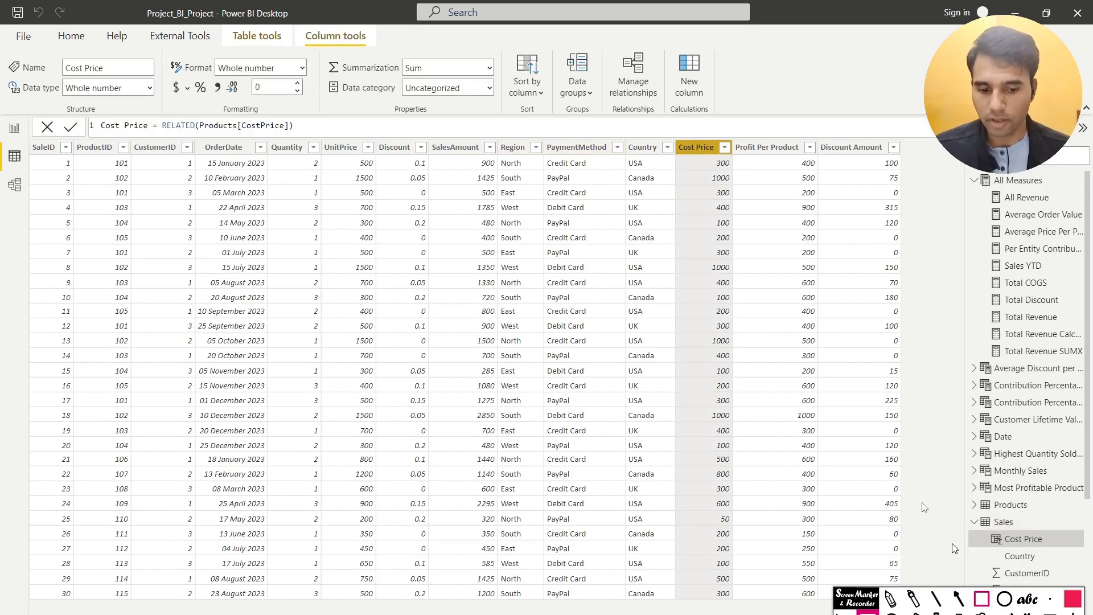
# Step: Add a calculated column to the Sales table defined as COGS = Sales[Cost Price] * Sales[Quantity]
pyautogui.rightClick(862, 150)
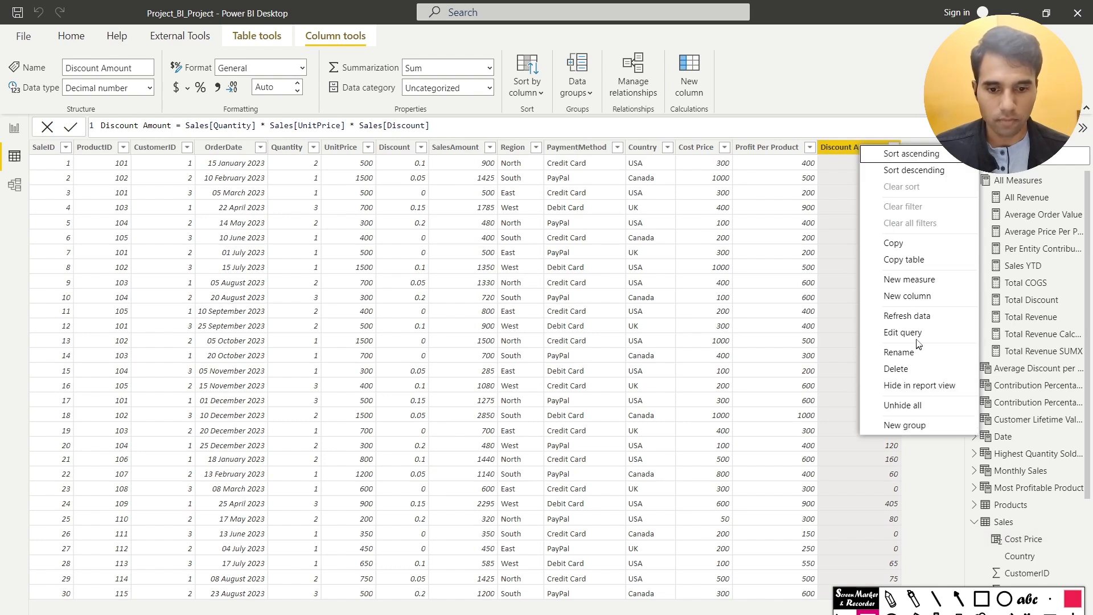
pyautogui.click(921, 298)
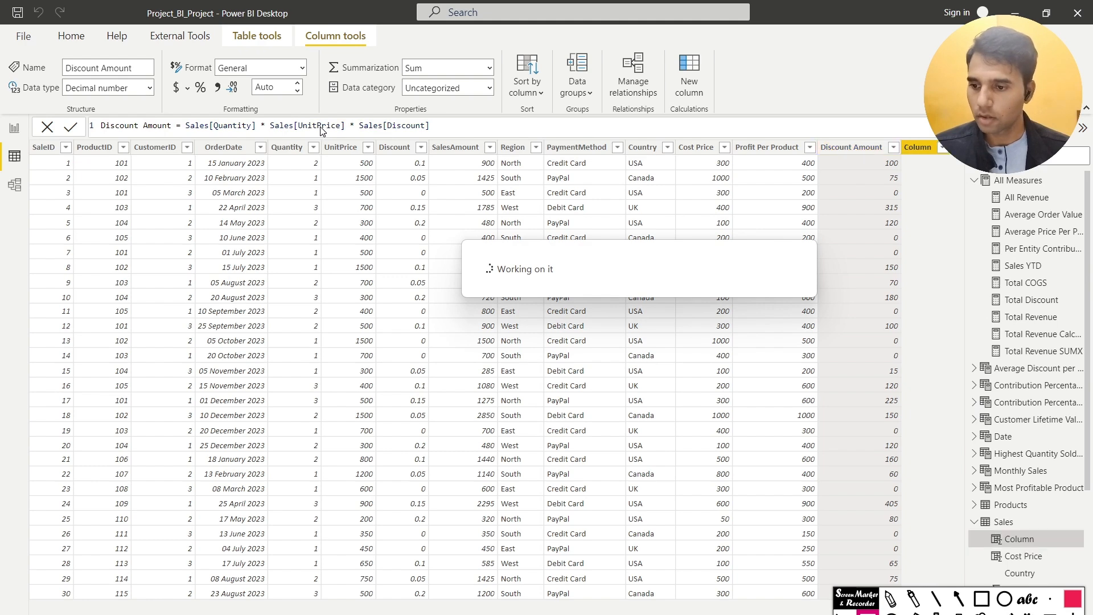
pyautogui.write('COGS =')
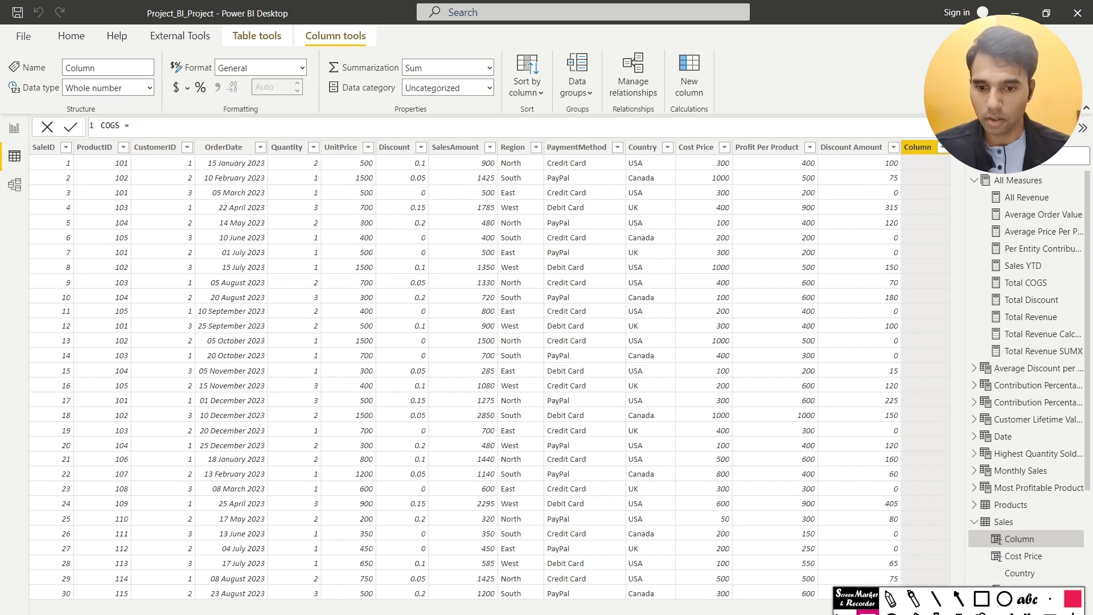
pyautogui.write('Cost')
pyautogui.press('Down')
pyautogui.press('Down')
pyautogui.press('Down')
pyautogui.press('Down')
pyautogui.press('Down')
pyautogui.press('Down')
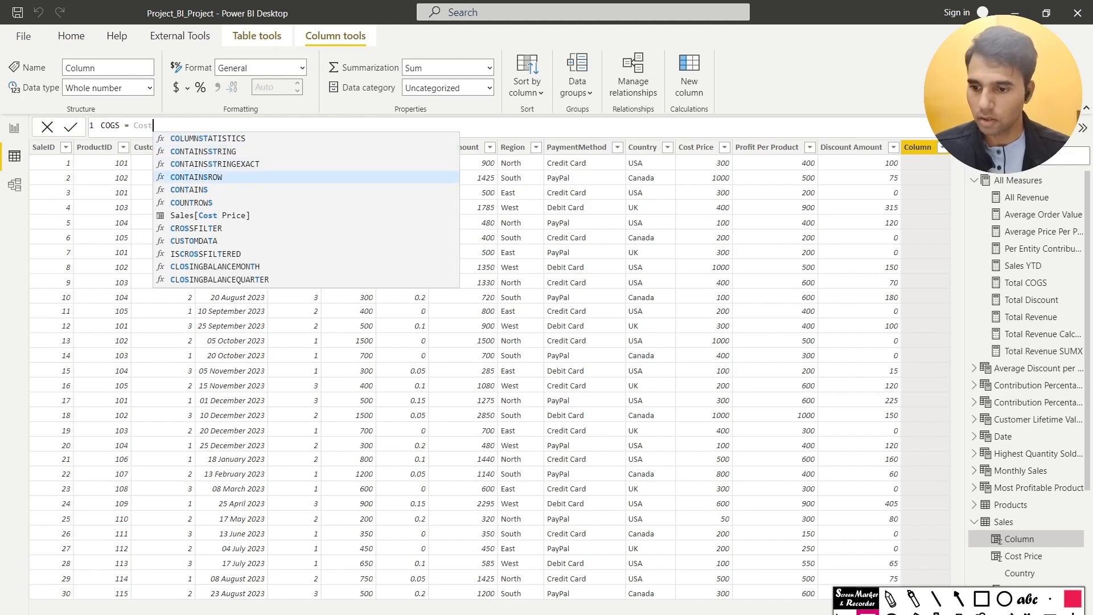
pyautogui.press('Tab')
pyautogui.write('* Sales[Quantity]')
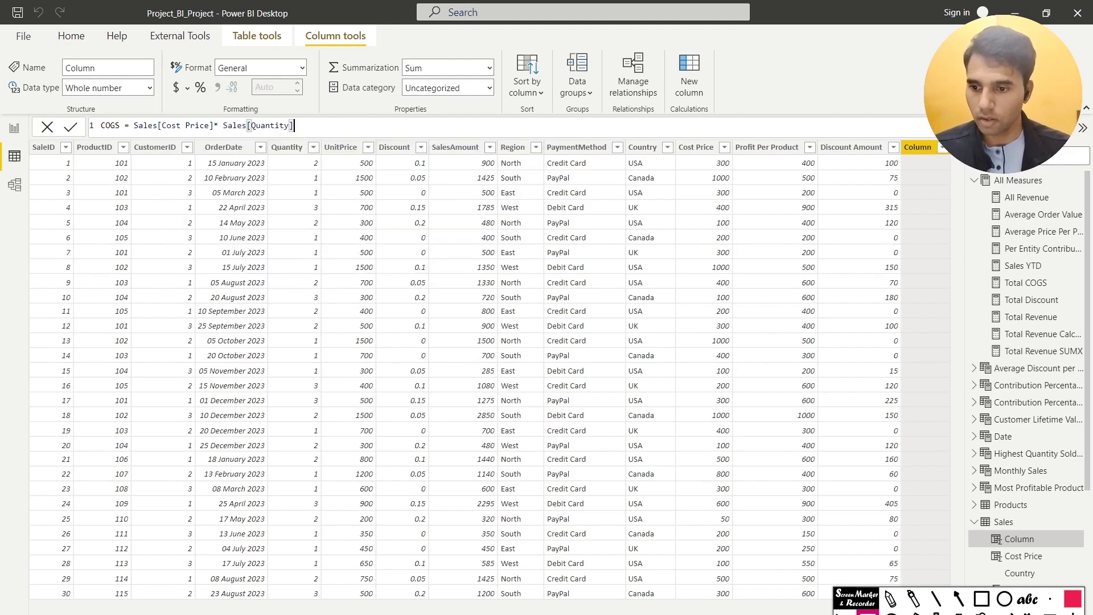
pyautogui.press('Return')
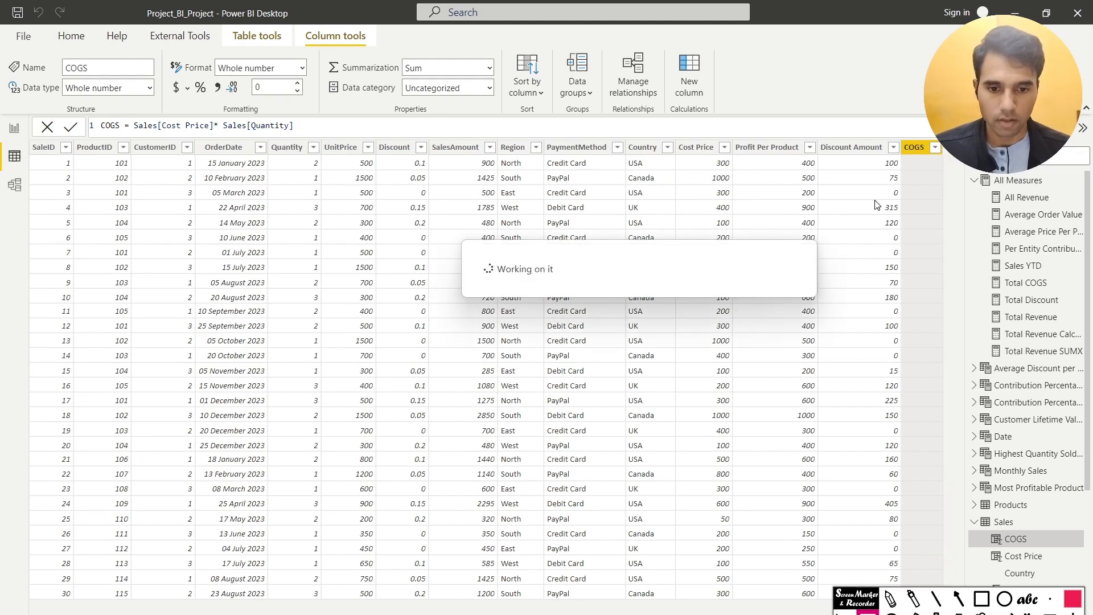
# Step: In the report, shift the Total COGS card aside and add a card beside it showing the Sales table's COGS column
pyautogui.click(15, 128)
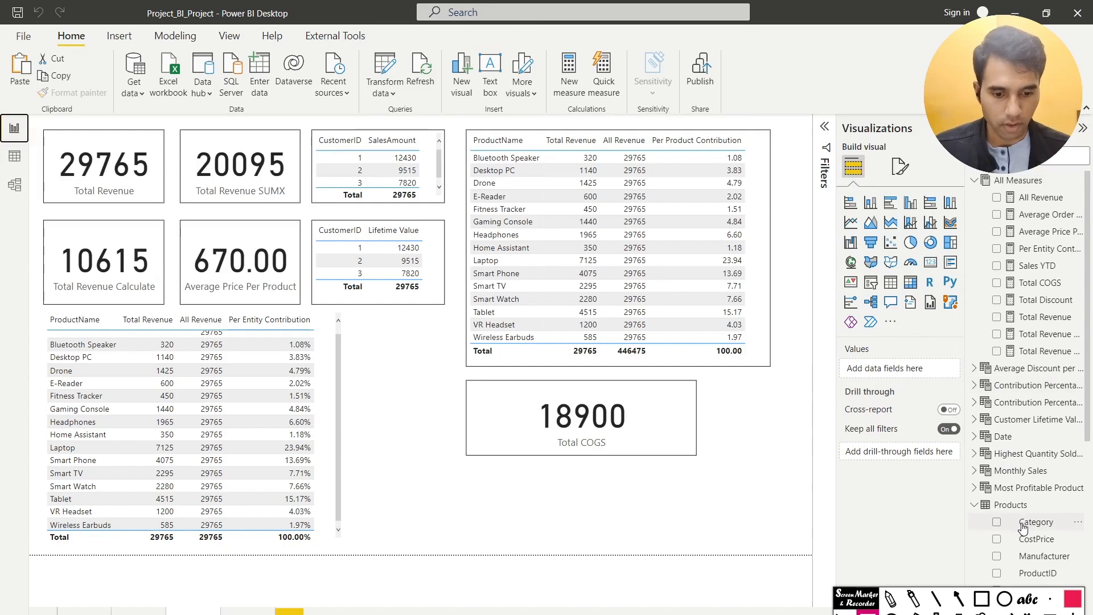
pyautogui.scroll(-5, 1006, 474)
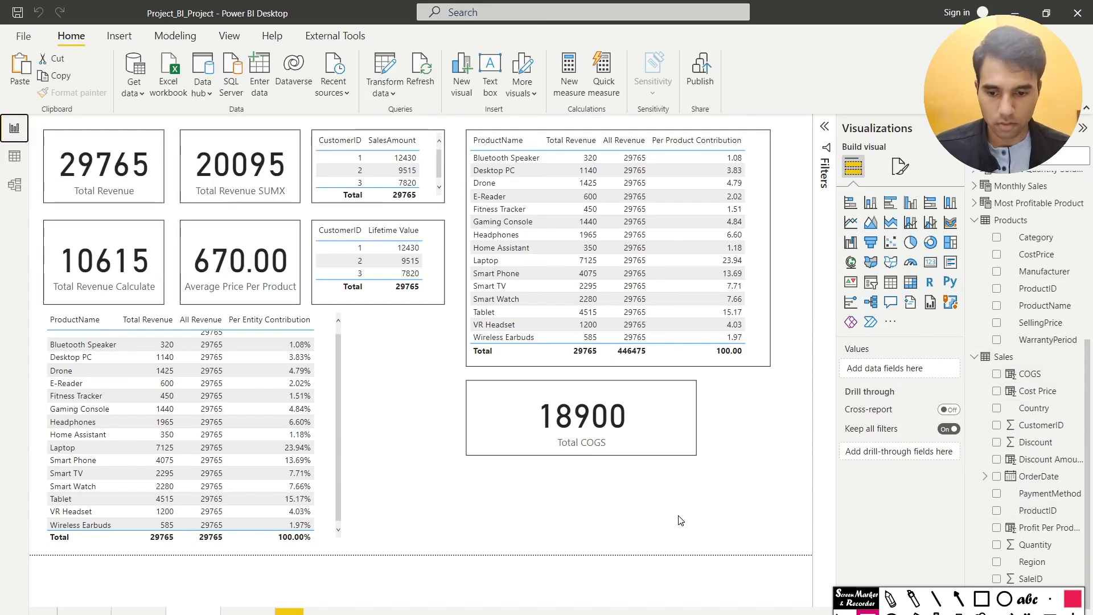
pyautogui.moveTo(618, 427); pyautogui.dragTo(504, 435)
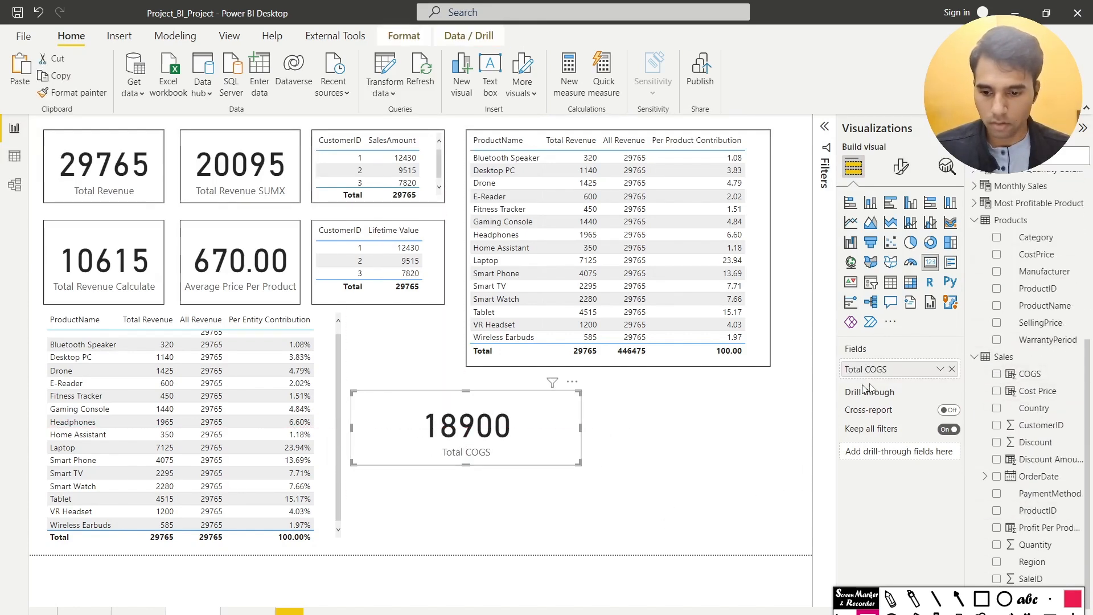
pyautogui.click(726, 438)
pyautogui.click(996, 373)
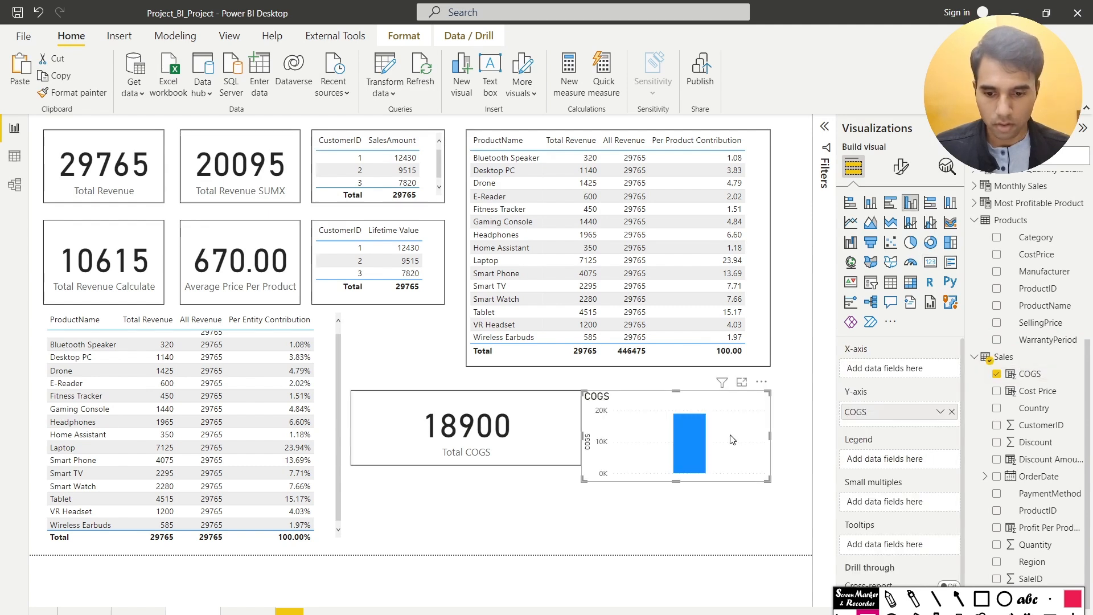
pyautogui.click(930, 262)
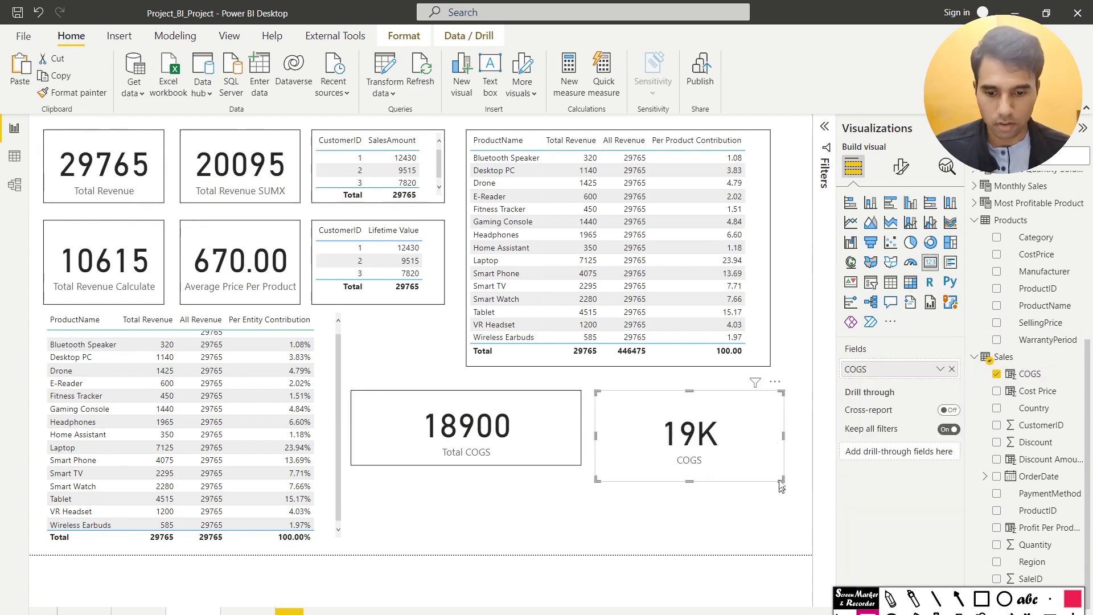
# Step: Resize the COGS card to match the Total COGS card's height, copy that card's formatting onto it and align it alongside
pyautogui.moveTo(784, 481); pyautogui.dragTo(795, 470)
pyautogui.click(561, 435)
pyautogui.click(73, 92)
pyautogui.click(635, 413)
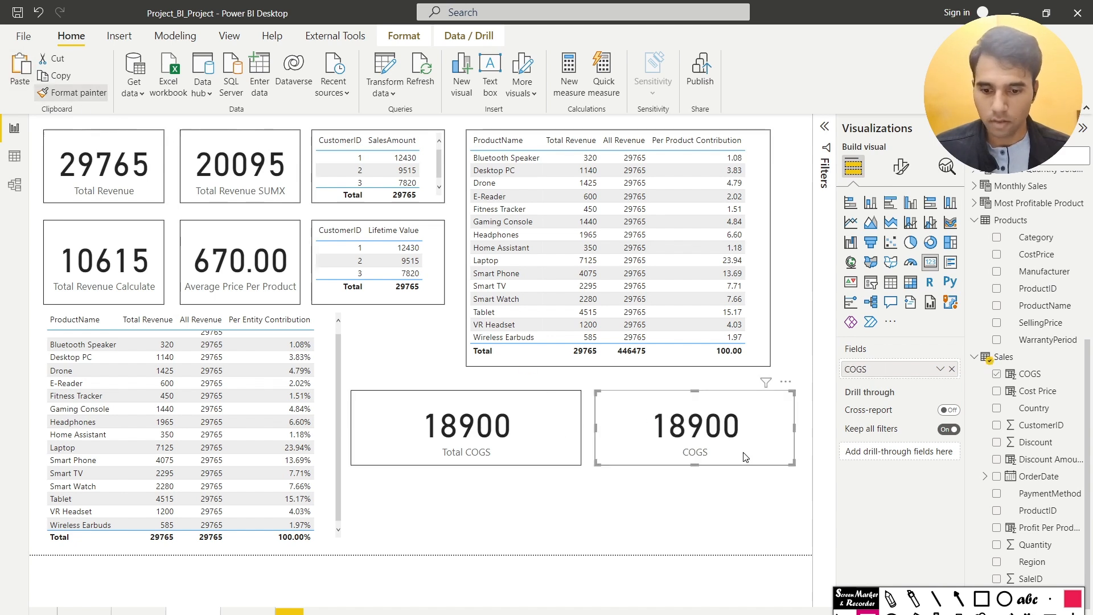
pyautogui.moveTo(792, 465); pyautogui.dragTo(806, 466)
pyautogui.moveTo(645, 453); pyautogui.dragTo(639, 452)
pyautogui.click(654, 490)
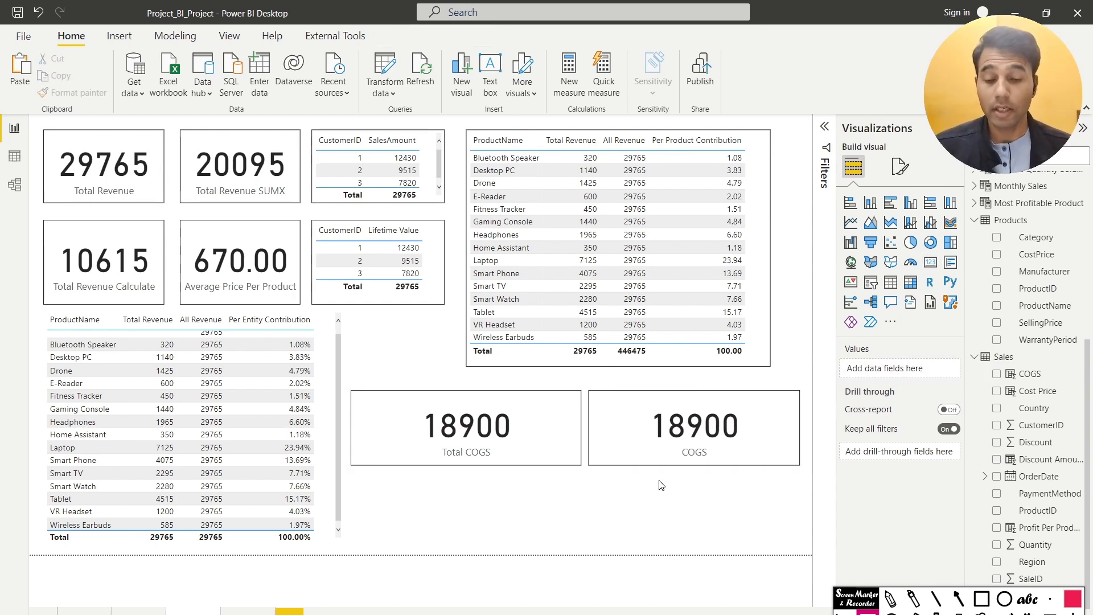